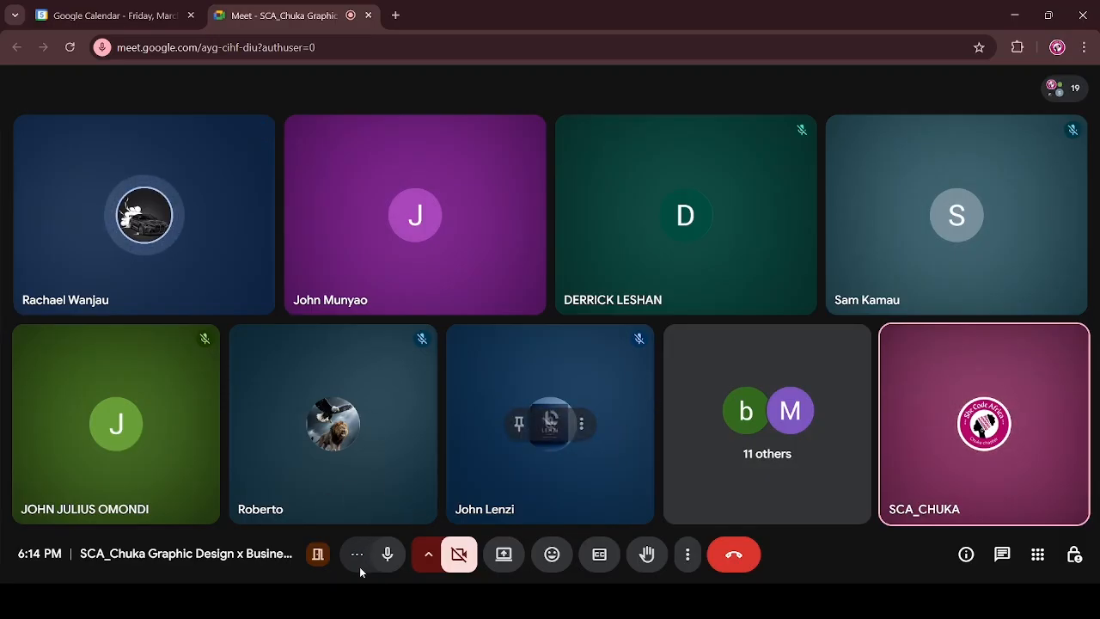
# Step: Mute the microphone in the video meeting
pyautogui.click(388, 567)
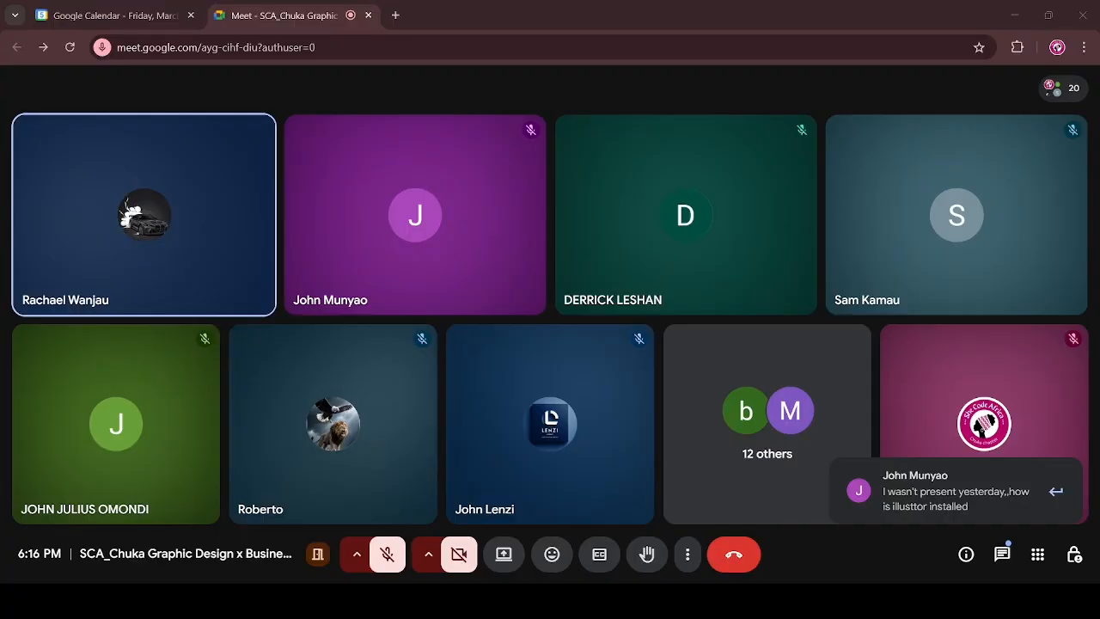
pyautogui.click(695, 536)
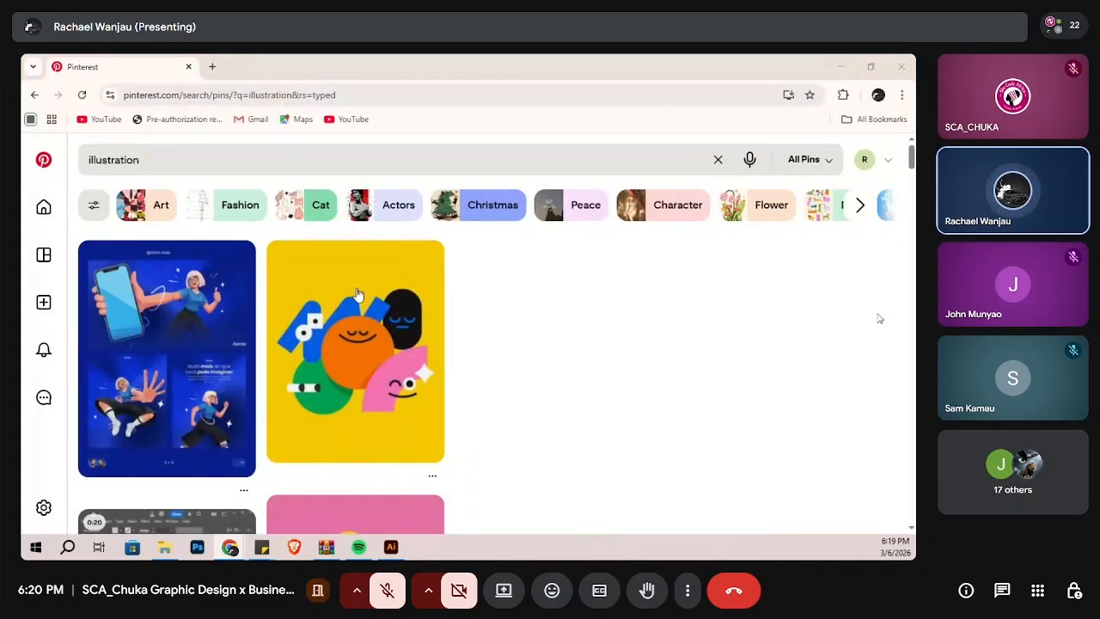
# Step: Open the yellow pin with colourful smiling geometric characters from the illustration search results
pyautogui.click(359, 366)
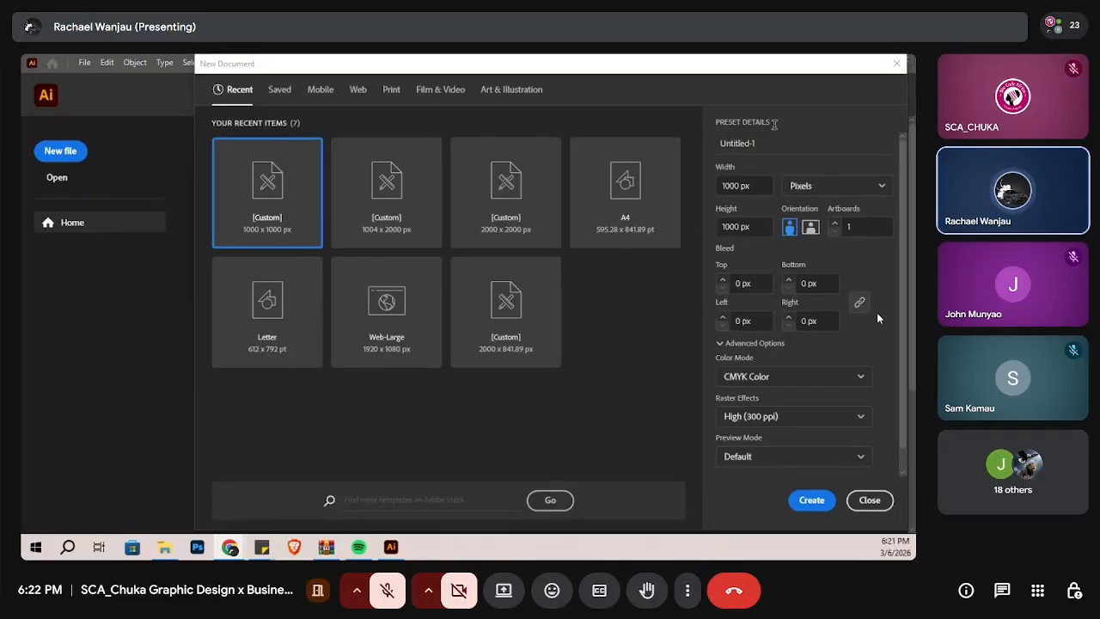
# Step: Name the new Illustrator document project6
pyautogui.moveTo(756, 143); pyautogui.dragTo(711, 154)
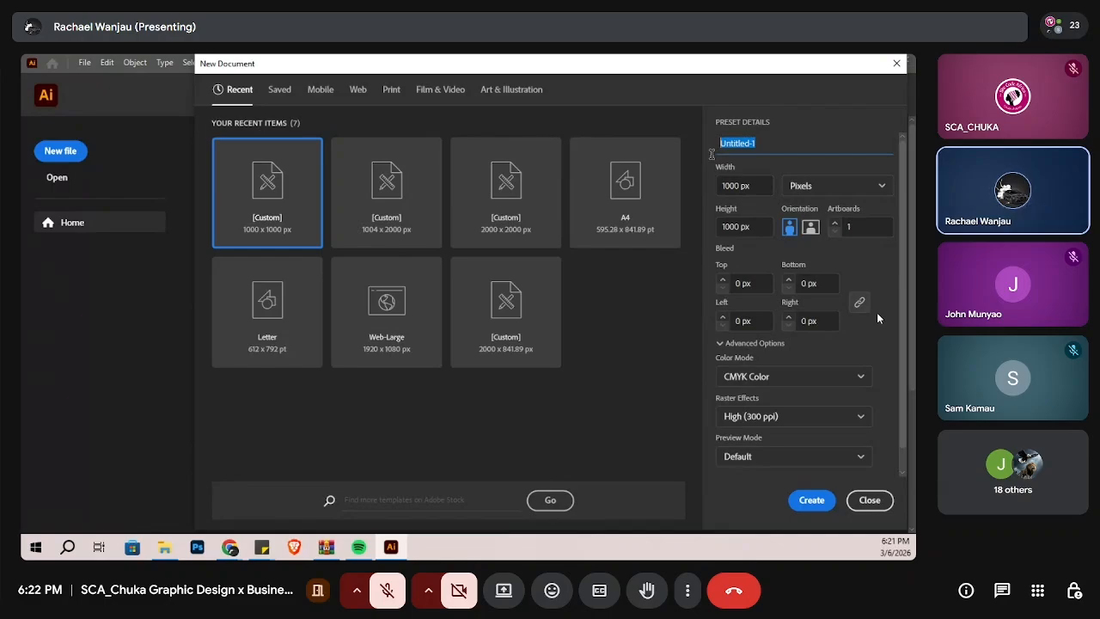
pyautogui.write('project6')
# Step: Set the document's width and height to 1080 px, keep the units in pixels, and create it
pyautogui.click(746, 191)
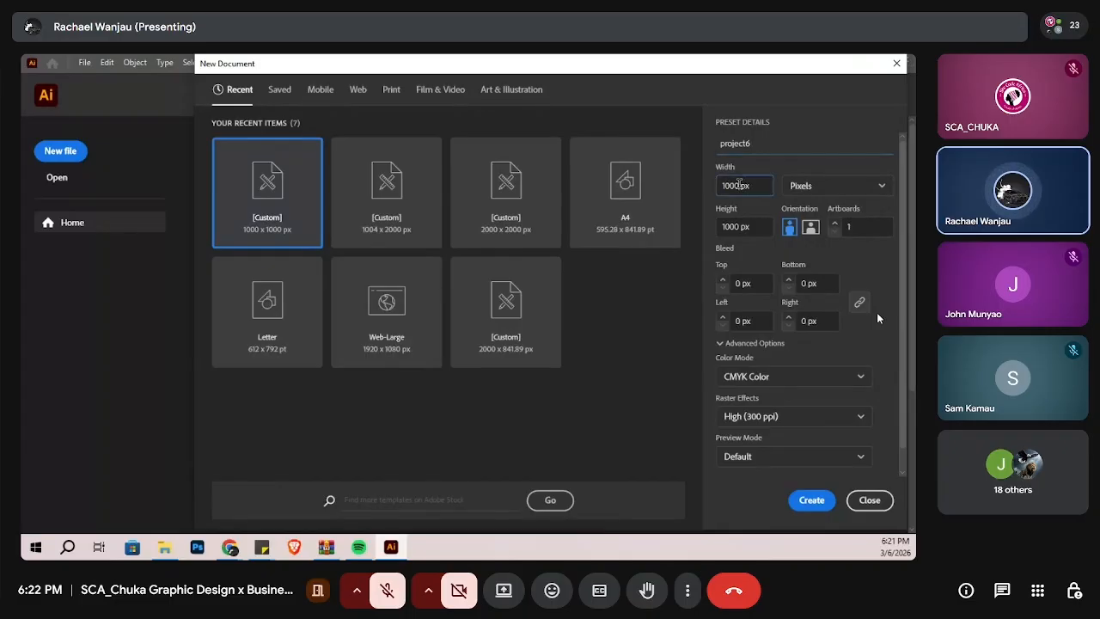
pyautogui.press('BackSpace')
pyautogui.press('BackSpace')
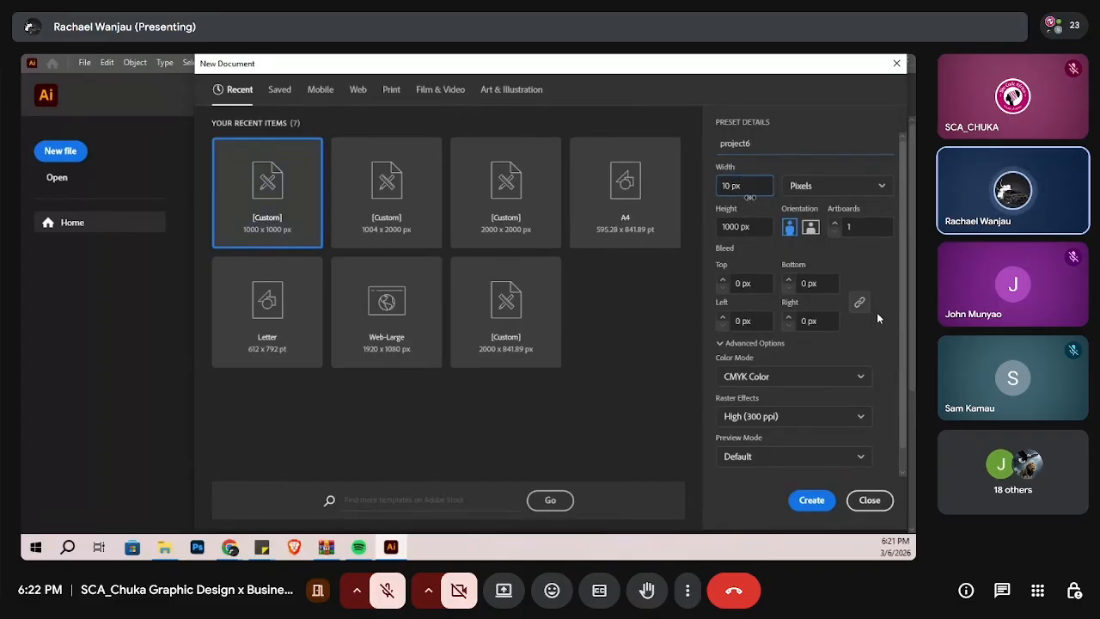
pyautogui.write('80')
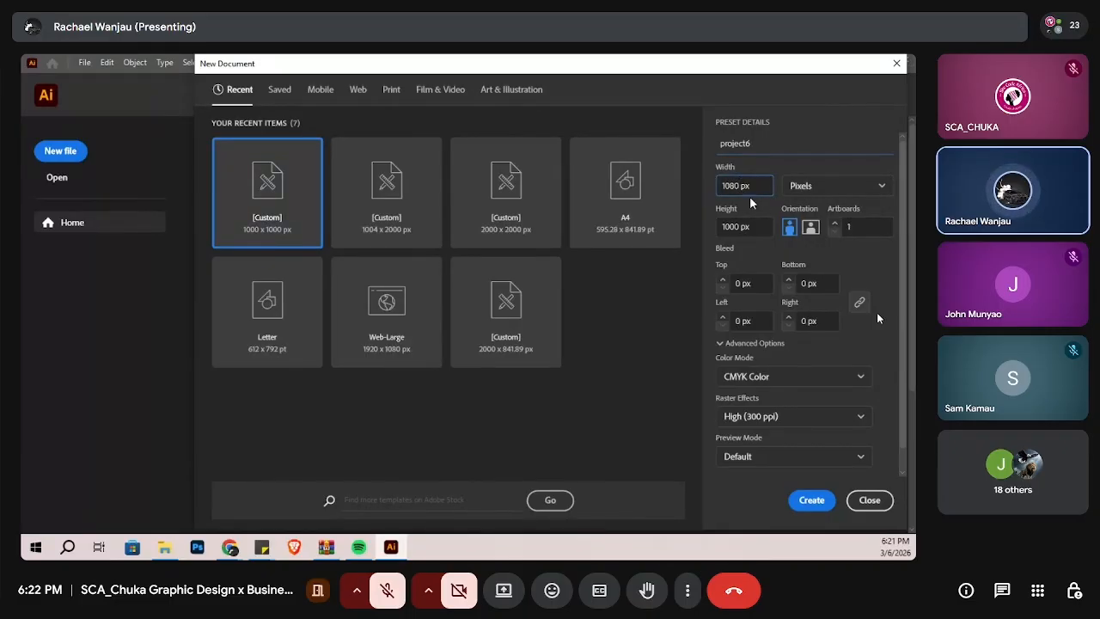
pyautogui.press('Tab')
pyautogui.press('BackSpace')
pyautogui.press('BackSpace')
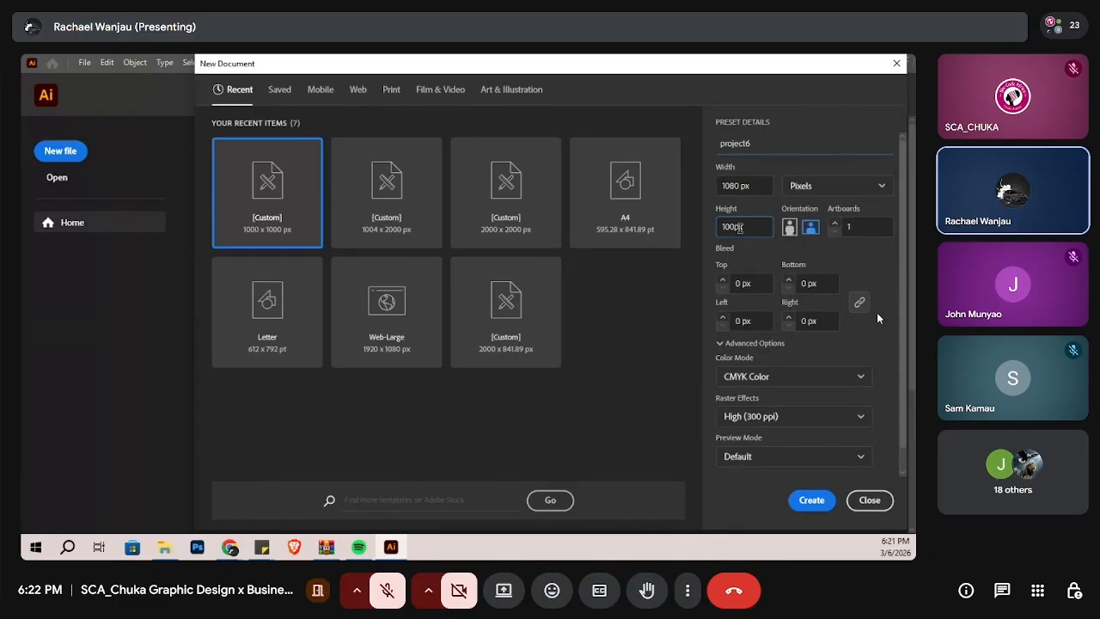
pyautogui.write('80')
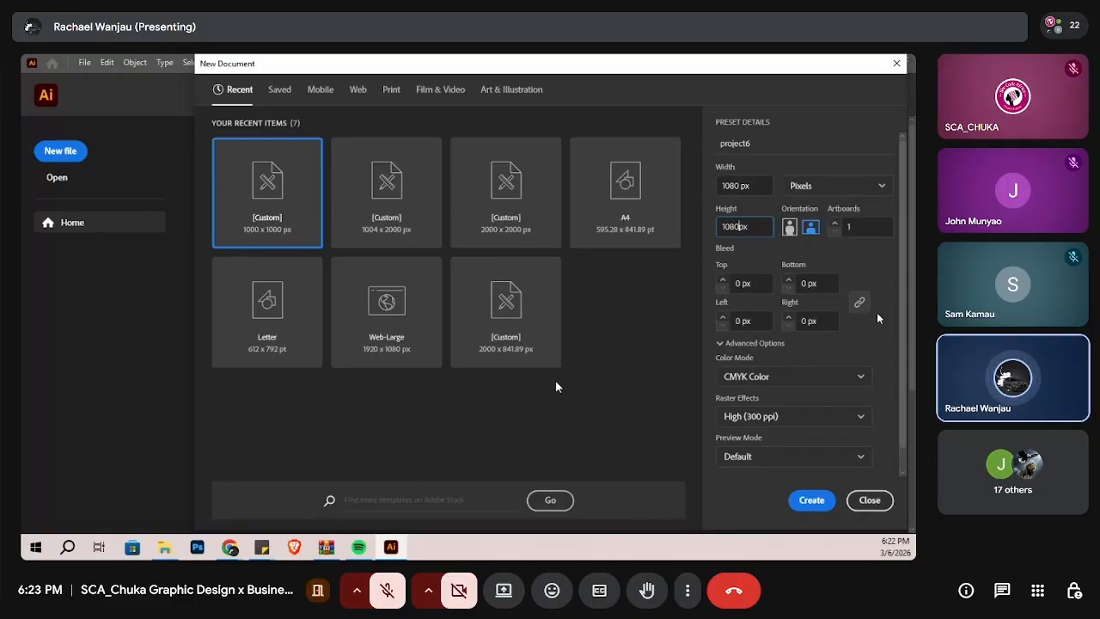
pyautogui.click(838, 186)
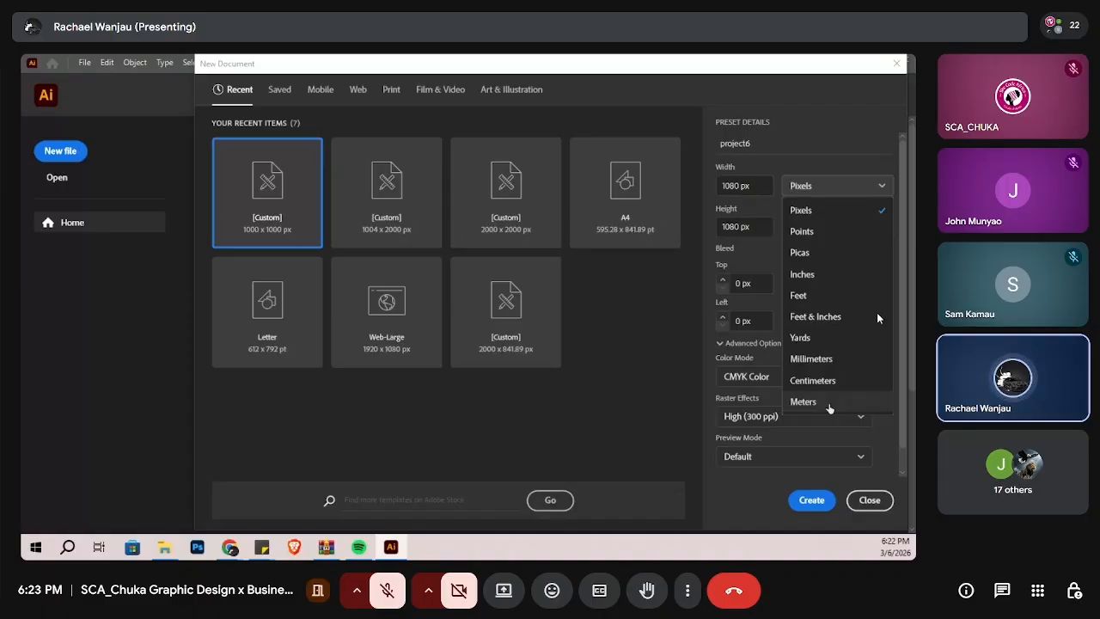
pyautogui.click(787, 438)
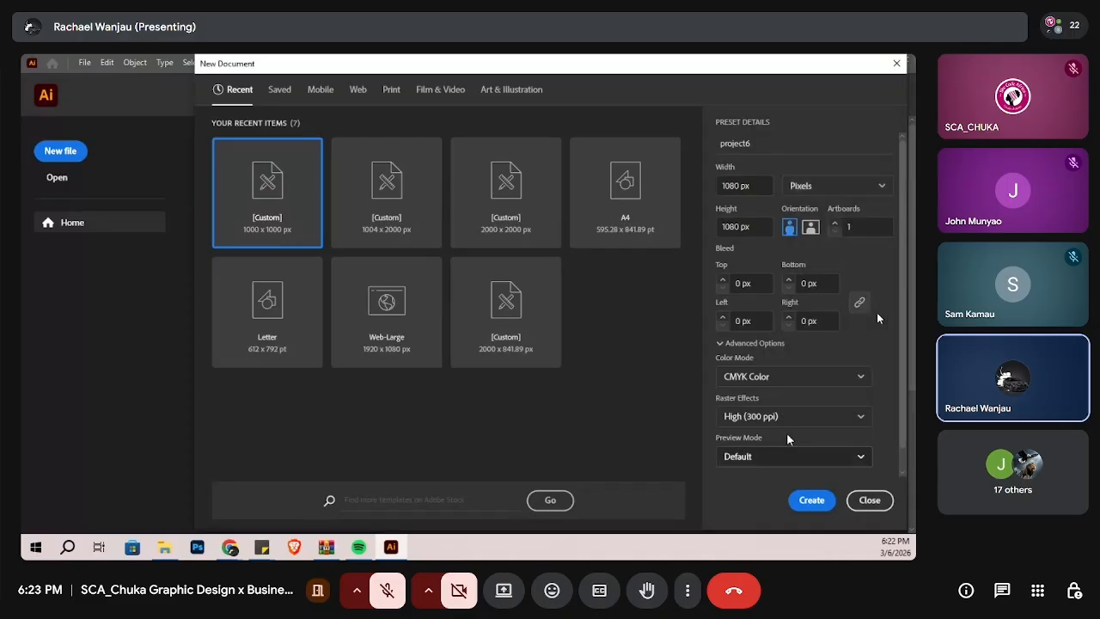
pyautogui.click(811, 499)
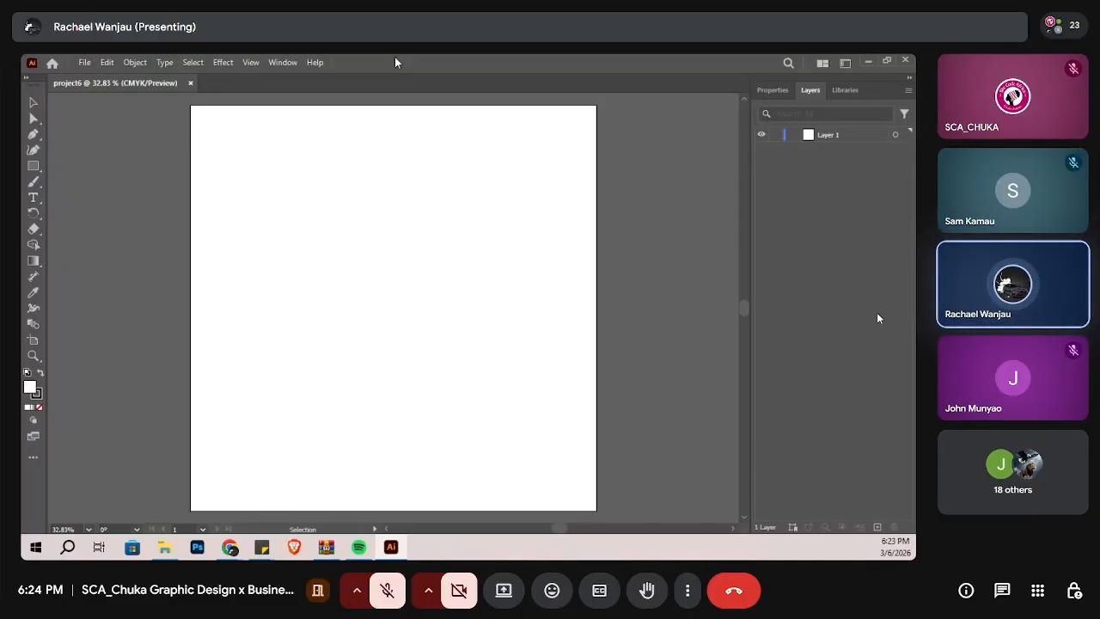
# Step: Look through the application's command menus and the Properties, Layers and Libraries panels
pyautogui.click(85, 63)
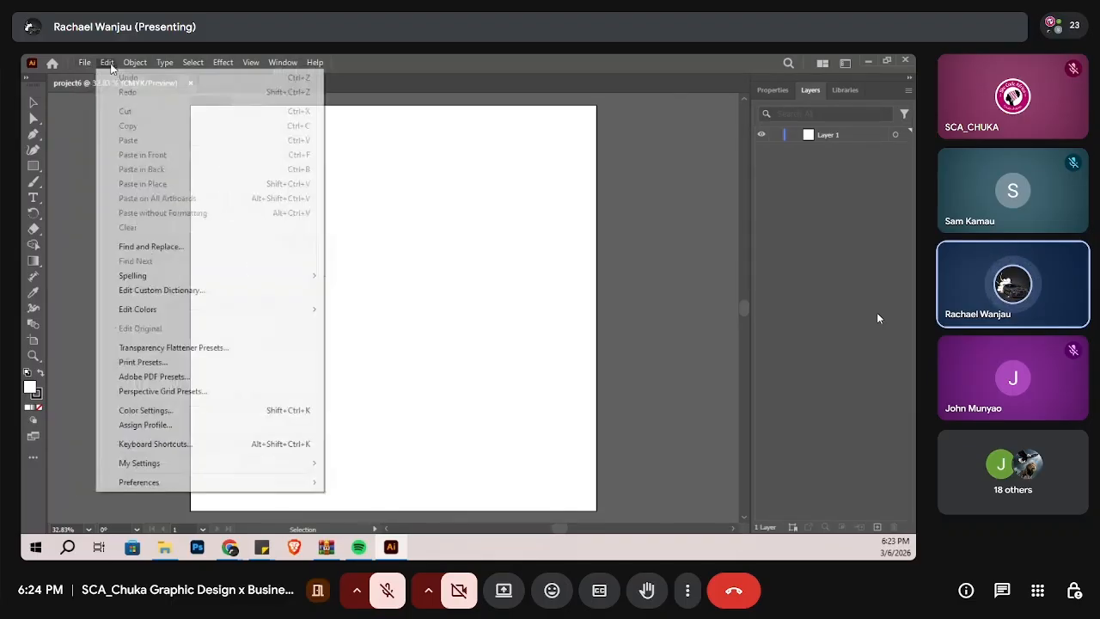
pyautogui.click(283, 63)
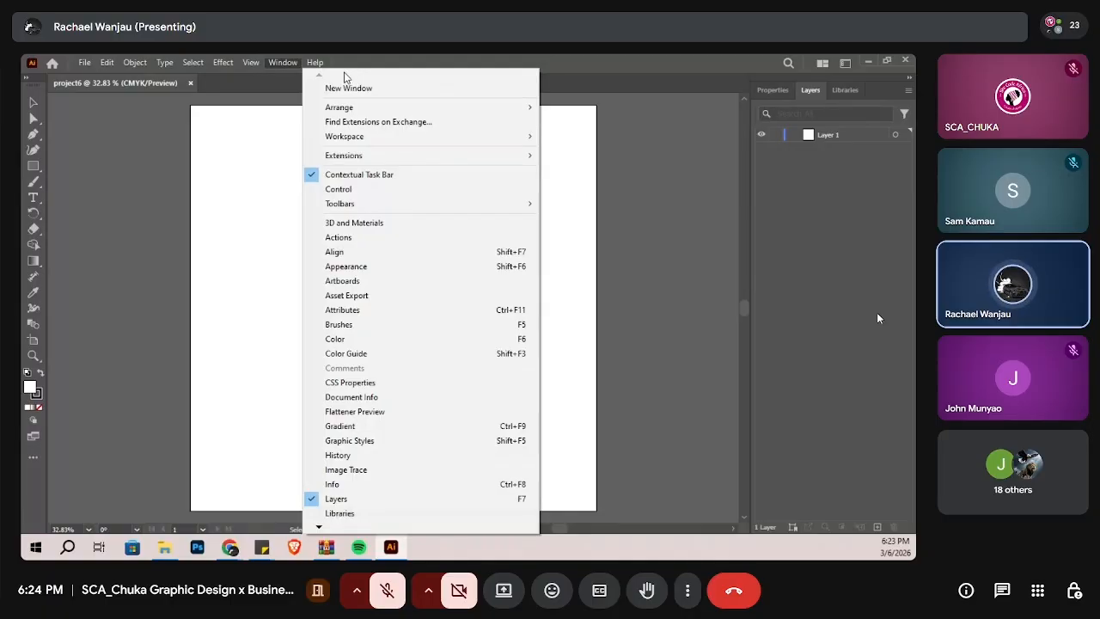
pyautogui.click(144, 261)
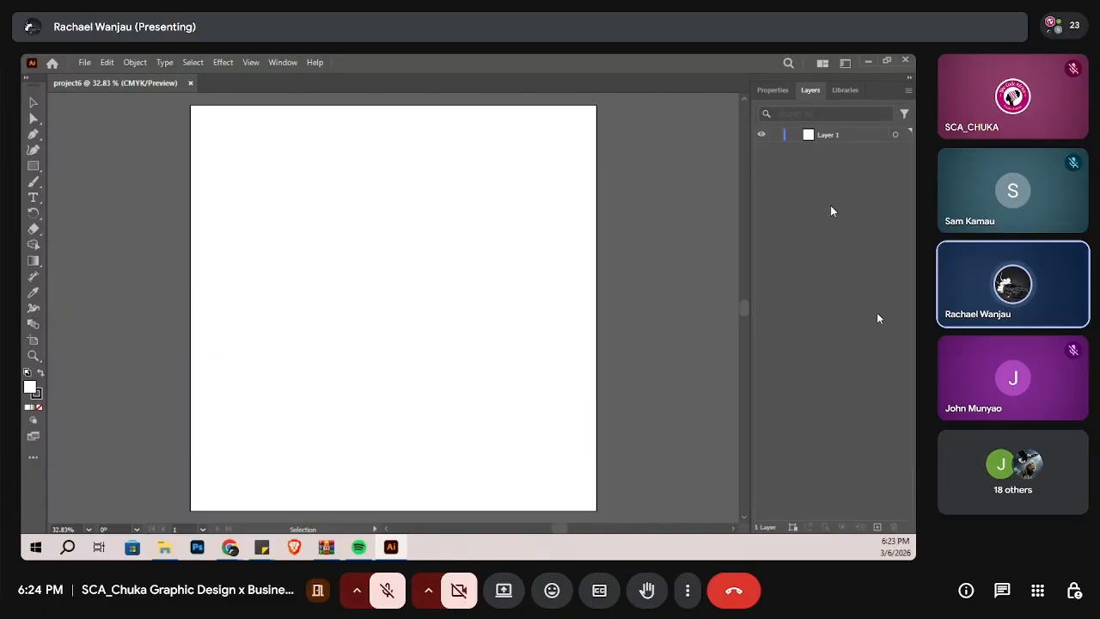
pyautogui.click(777, 91)
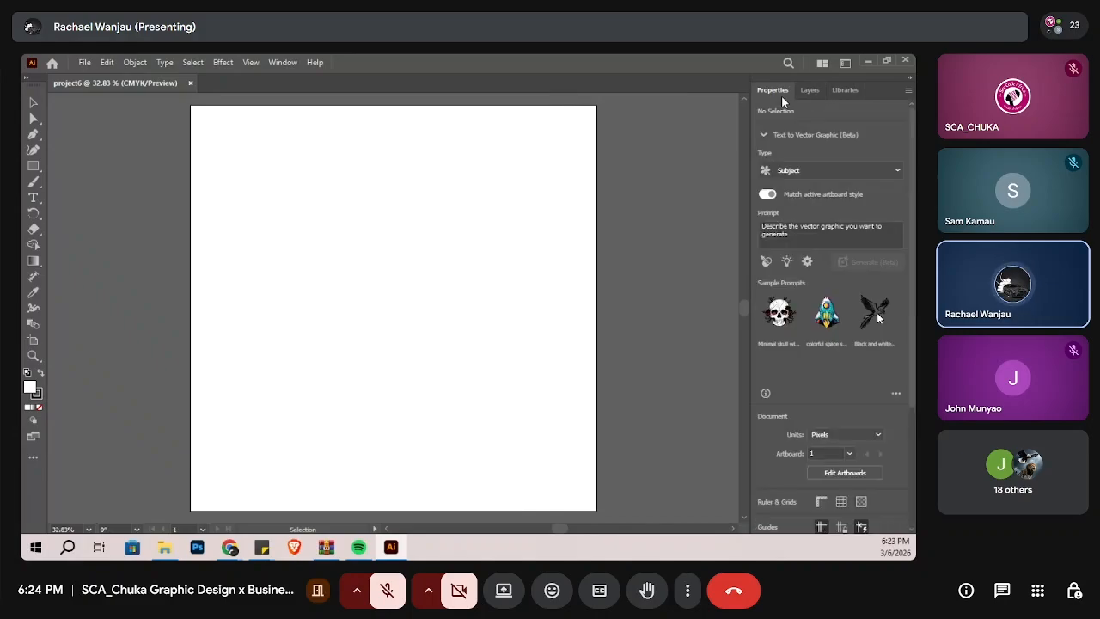
pyautogui.click(811, 91)
pyautogui.click(834, 102)
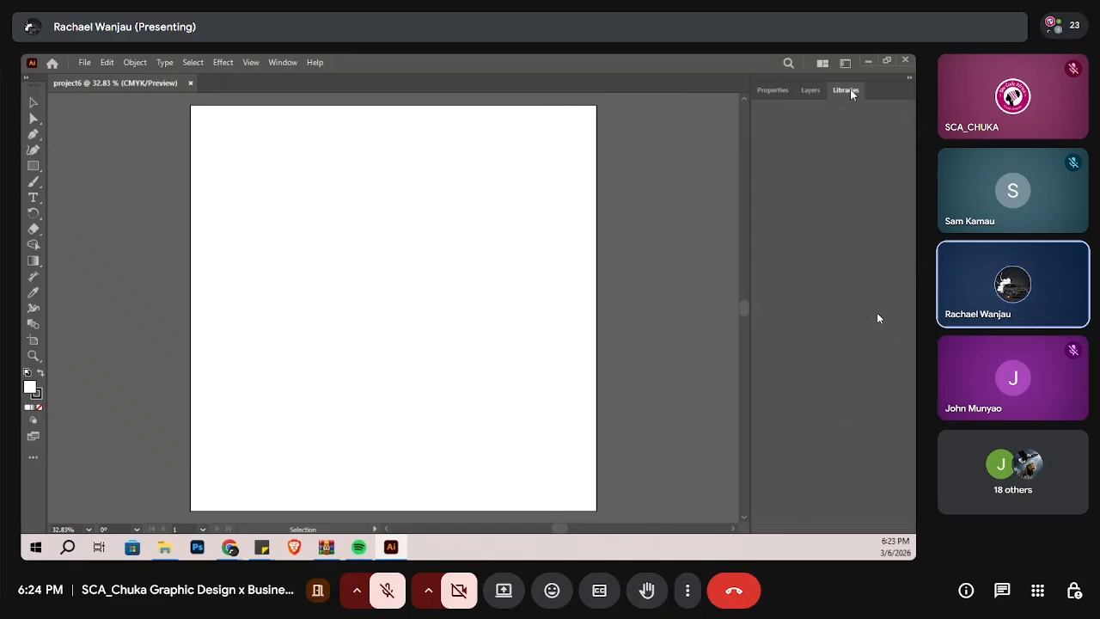
pyautogui.rightClick(849, 88)
pyautogui.click(824, 96)
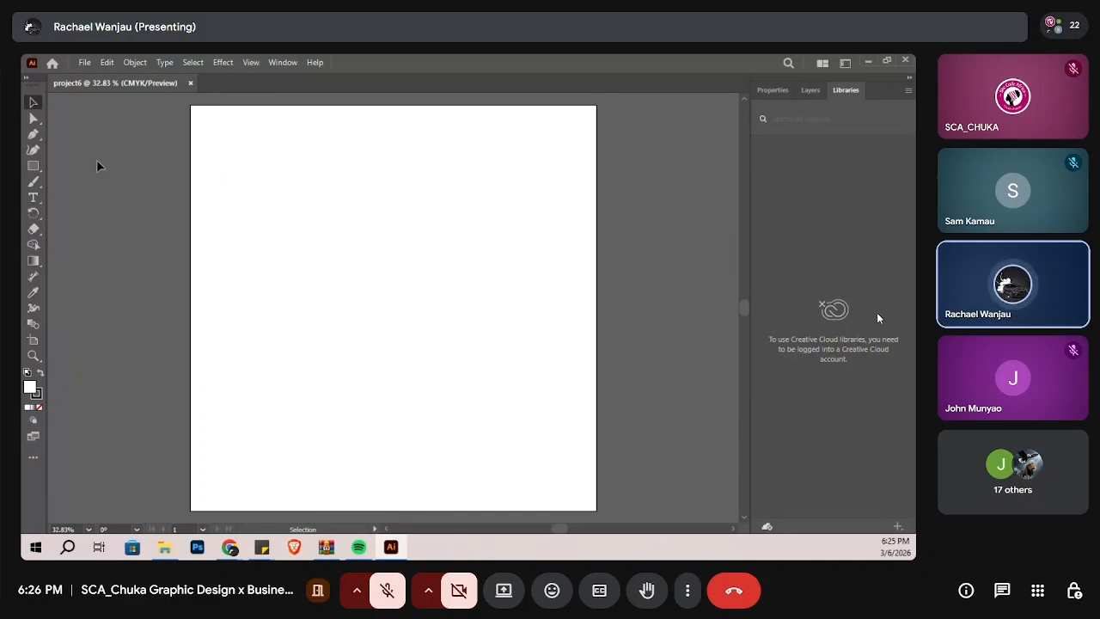
# Step: Place a point text object in the upper-left part of the artboard and show its properties
pyautogui.click(31, 199)
pyautogui.click(265, 219)
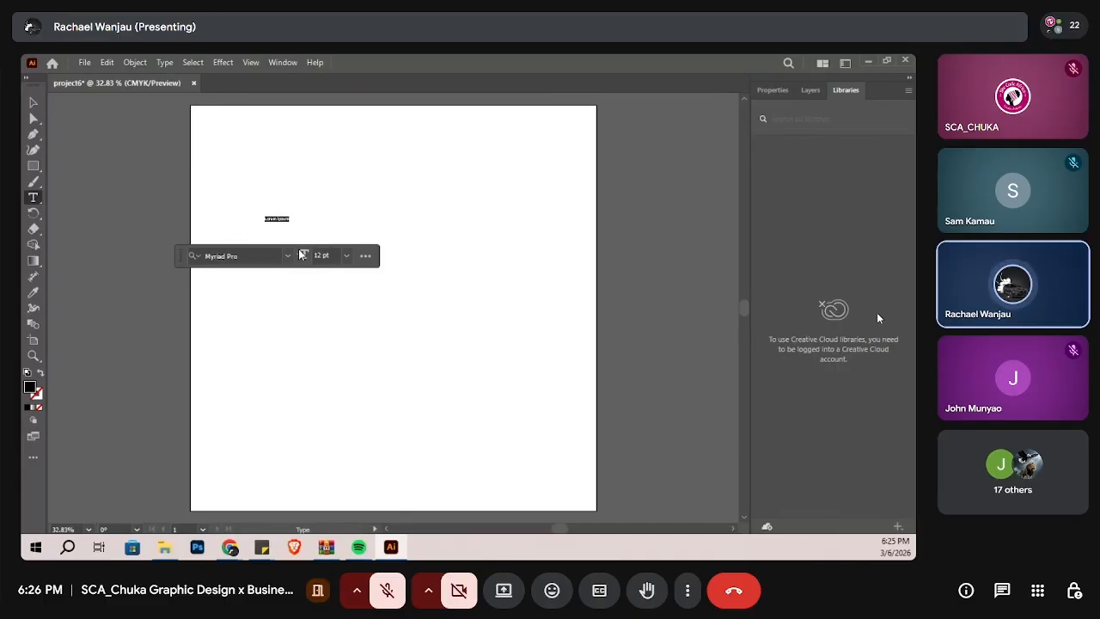
pyautogui.click(770, 90)
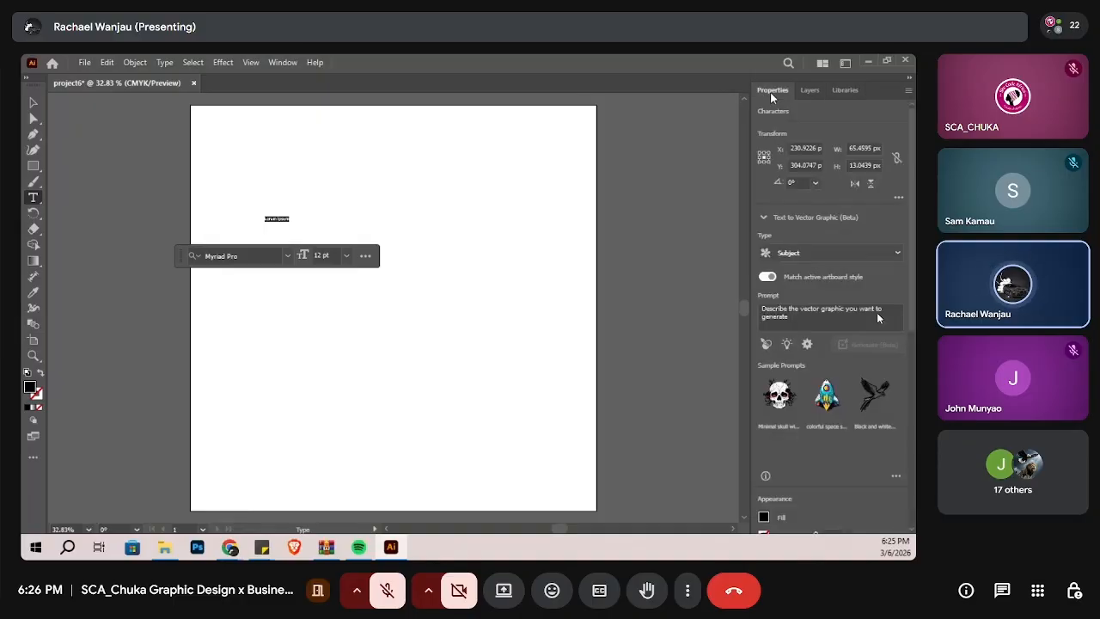
# Step: Set the placeholder text's font to Poppins Bold and its size to 72 pt
pyautogui.click(223, 256)
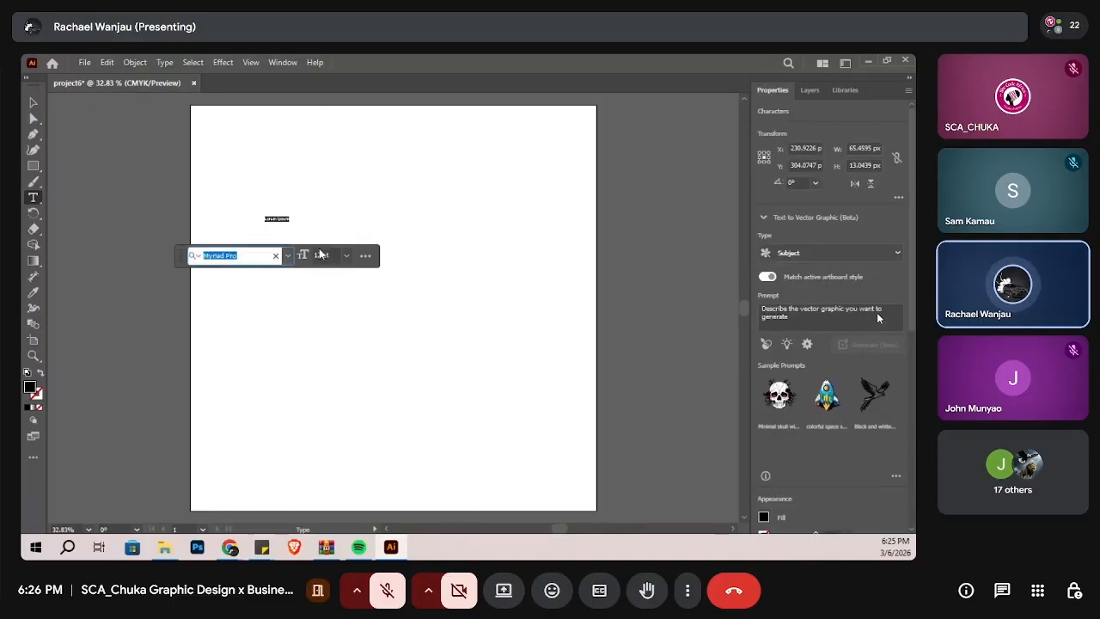
pyautogui.moveTo(311, 247); pyautogui.dragTo(365, 260)
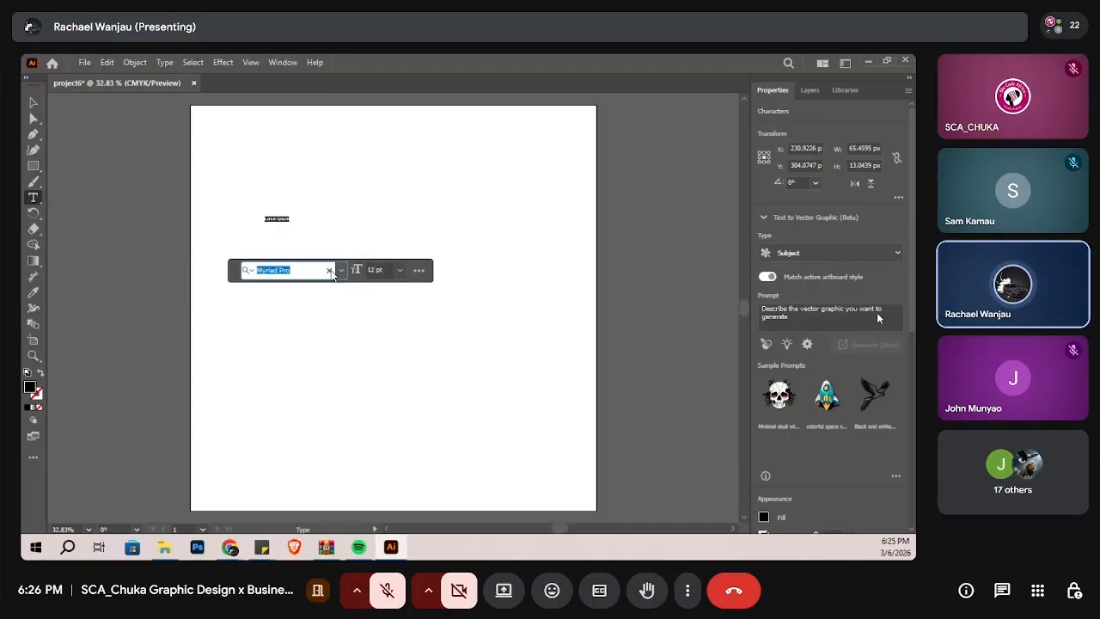
pyautogui.write('po')
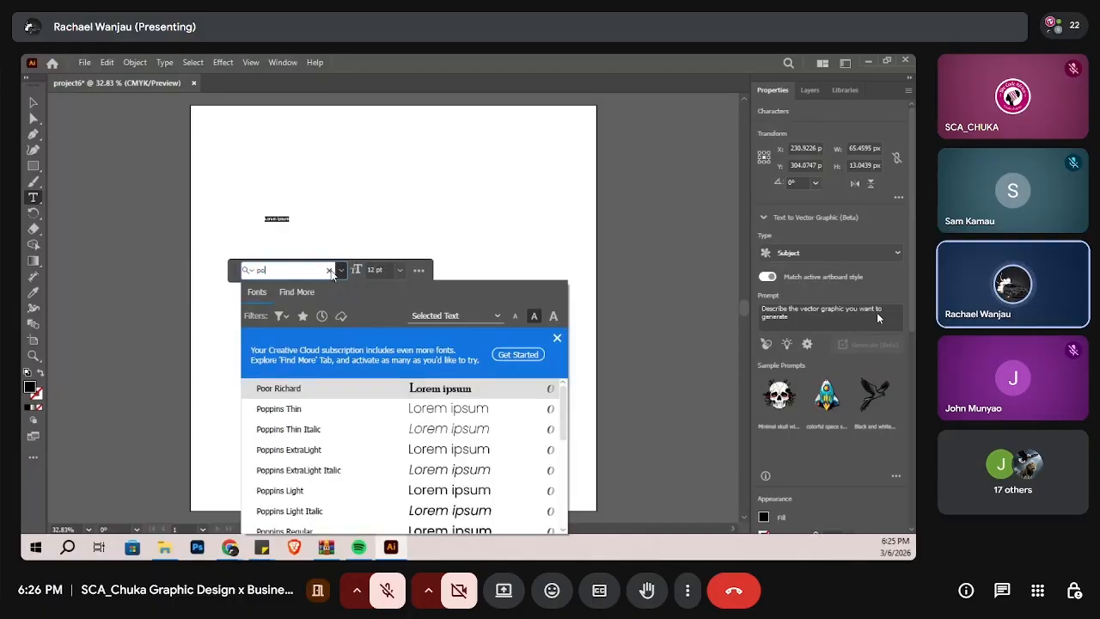
pyautogui.write('ppins')
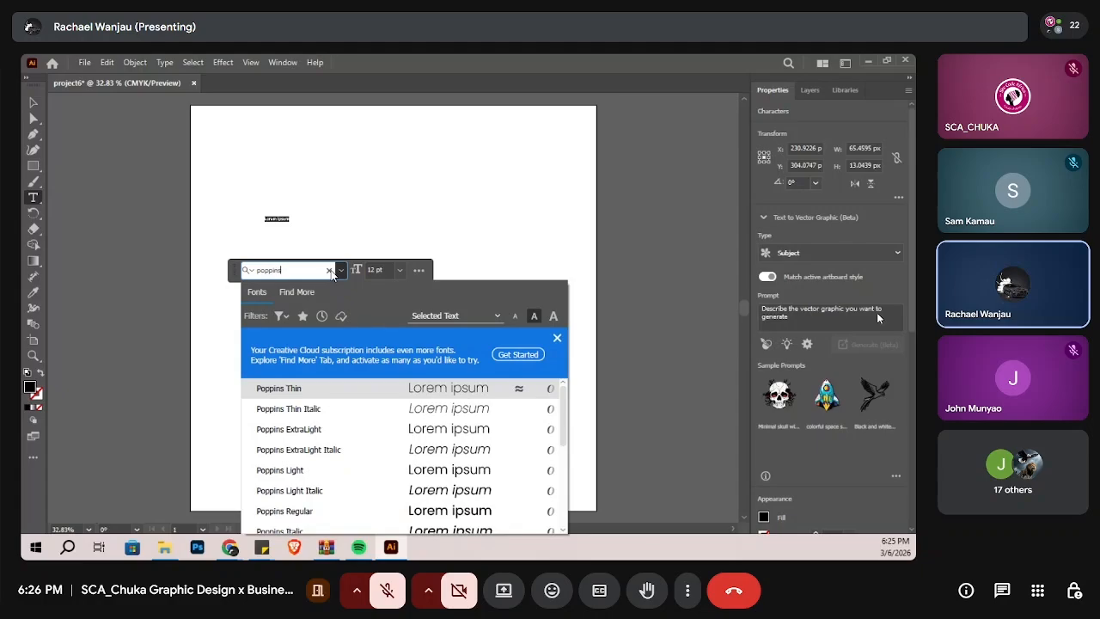
pyautogui.scroll(-1, 297, 505)
pyautogui.scroll(-2, 297, 505)
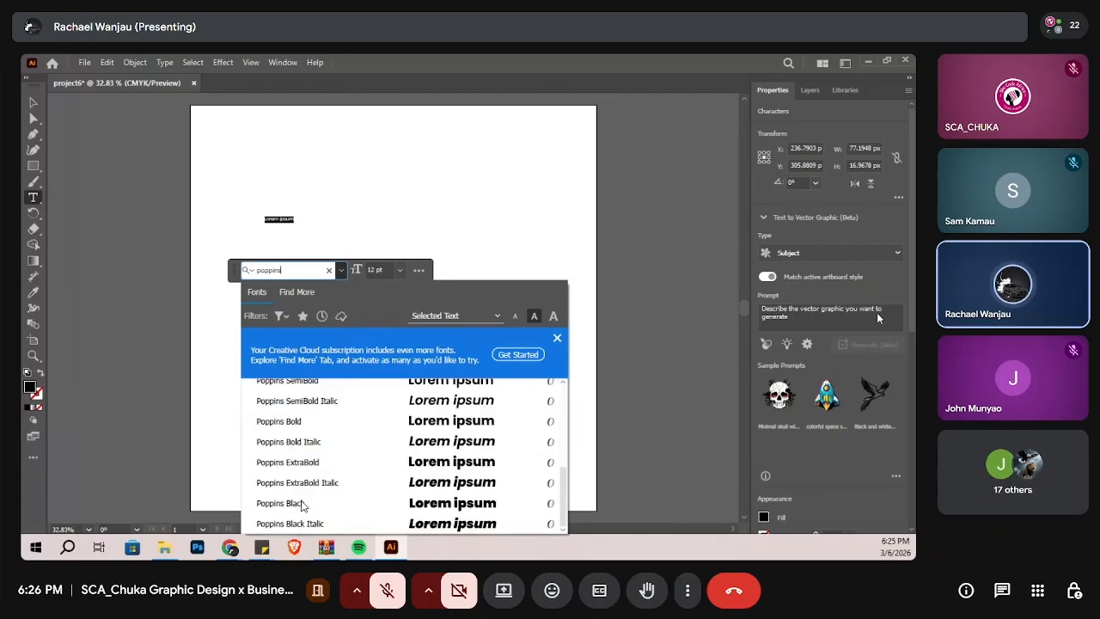
pyautogui.click(304, 425)
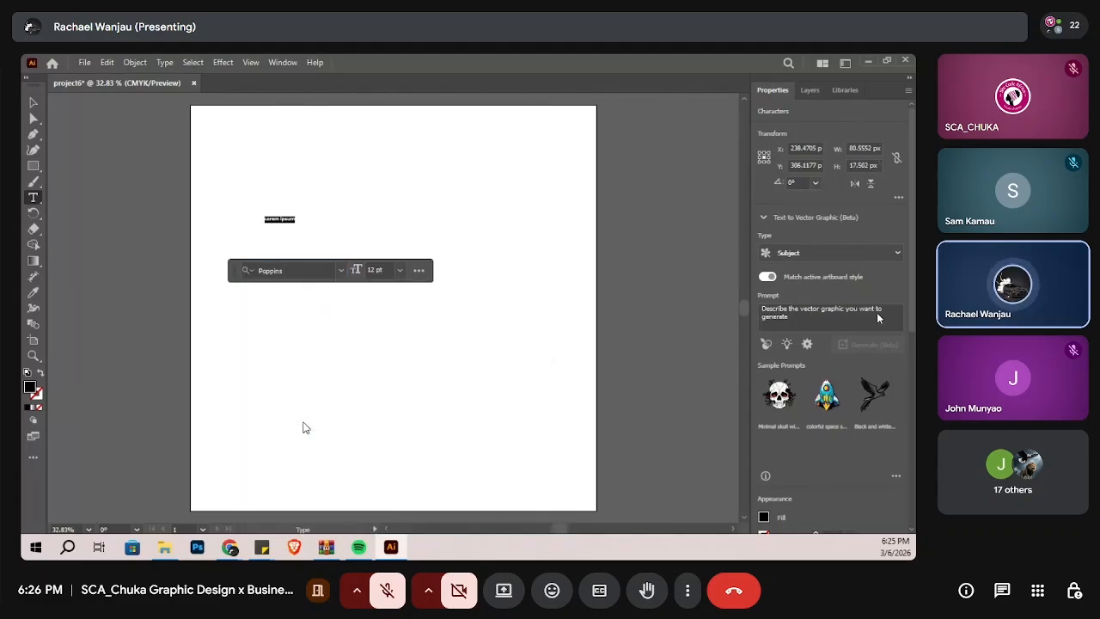
pyautogui.click(400, 269)
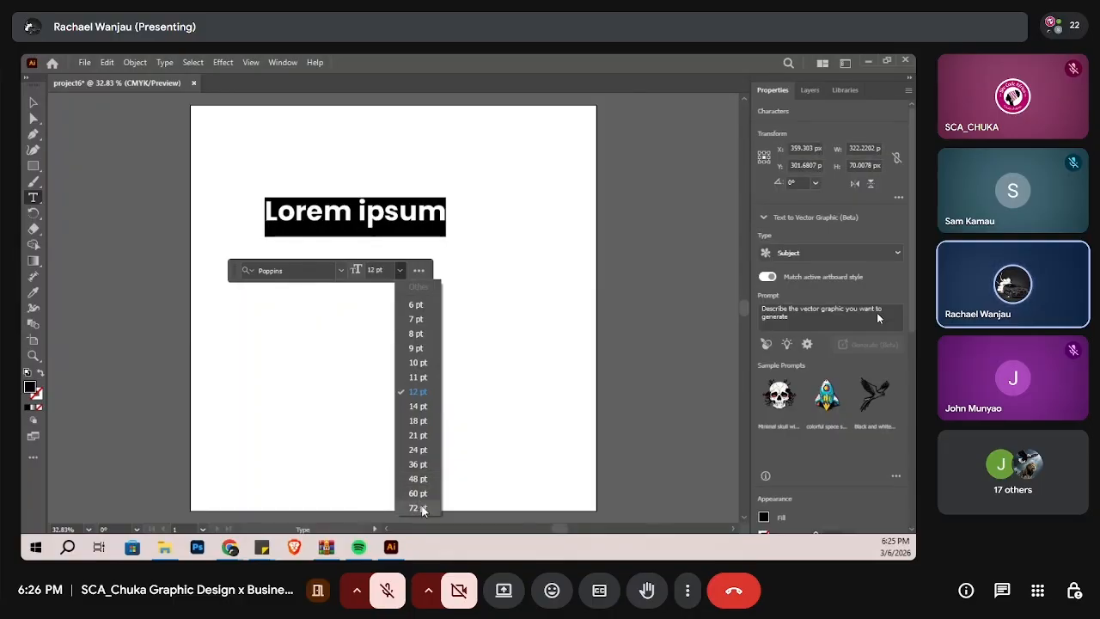
pyautogui.click(417, 508)
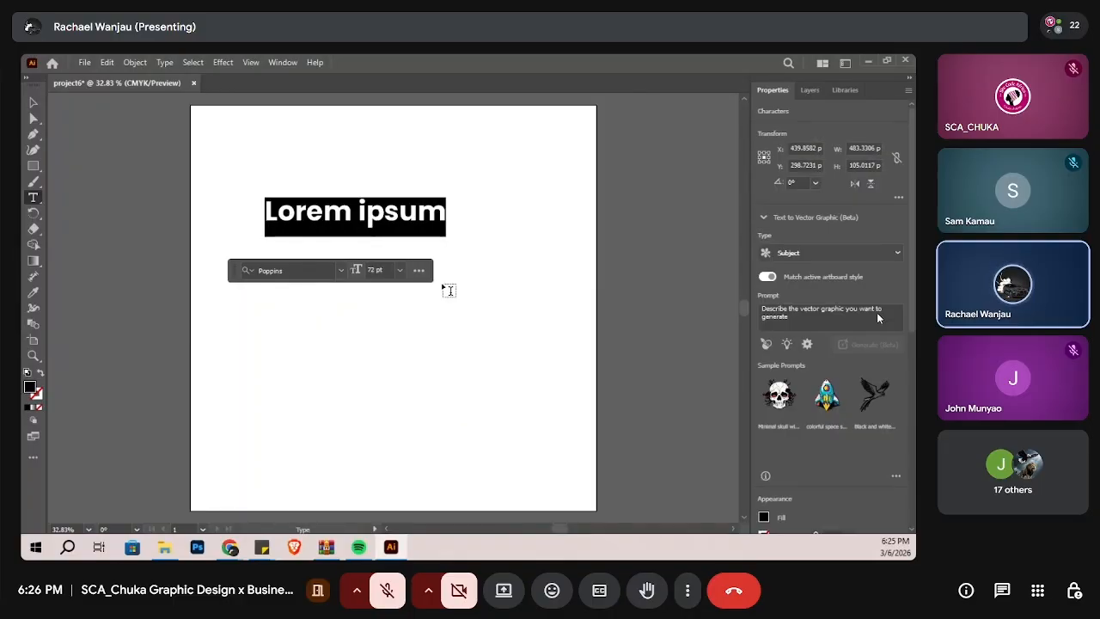
# Step: Hide the contextual task bar and replace the placeholder text with "Amazon"
pyautogui.click(419, 270)
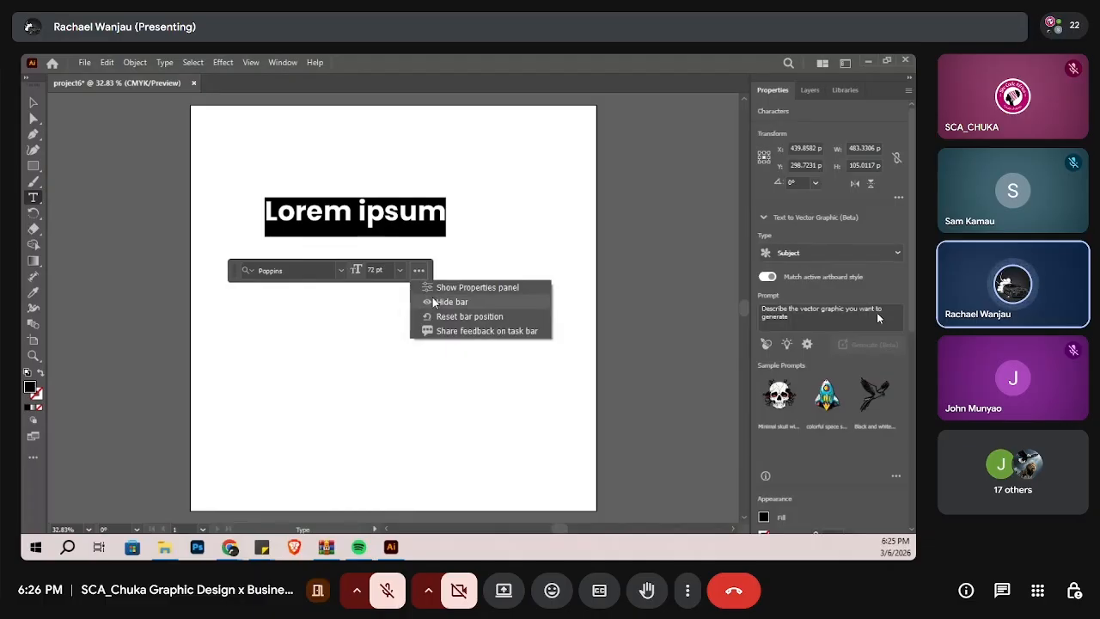
pyautogui.click(418, 273)
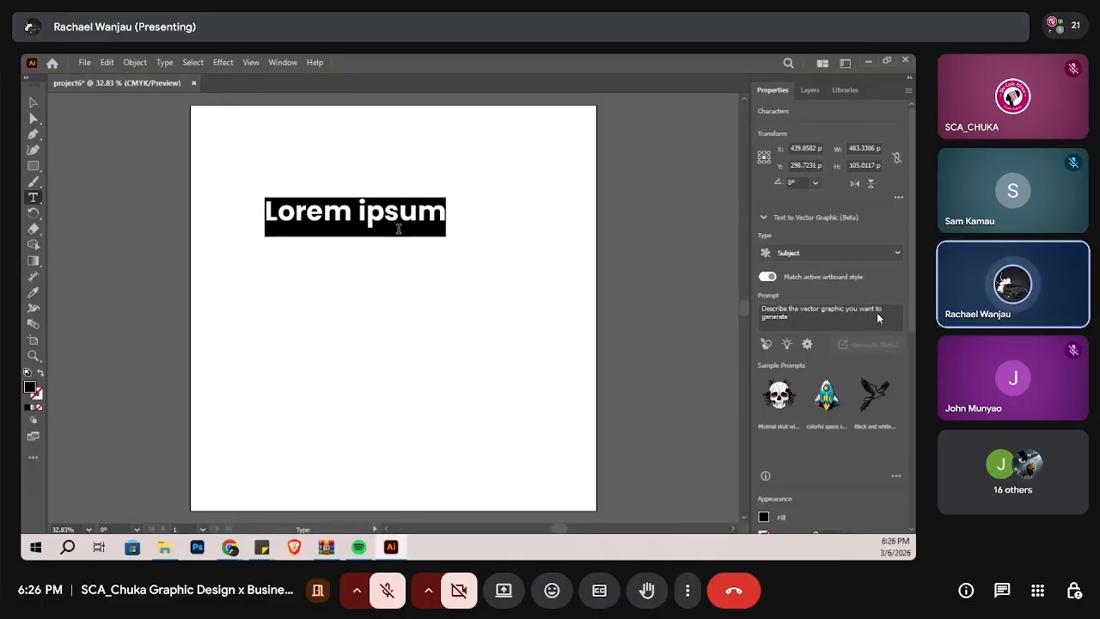
pyautogui.write('Amazon')
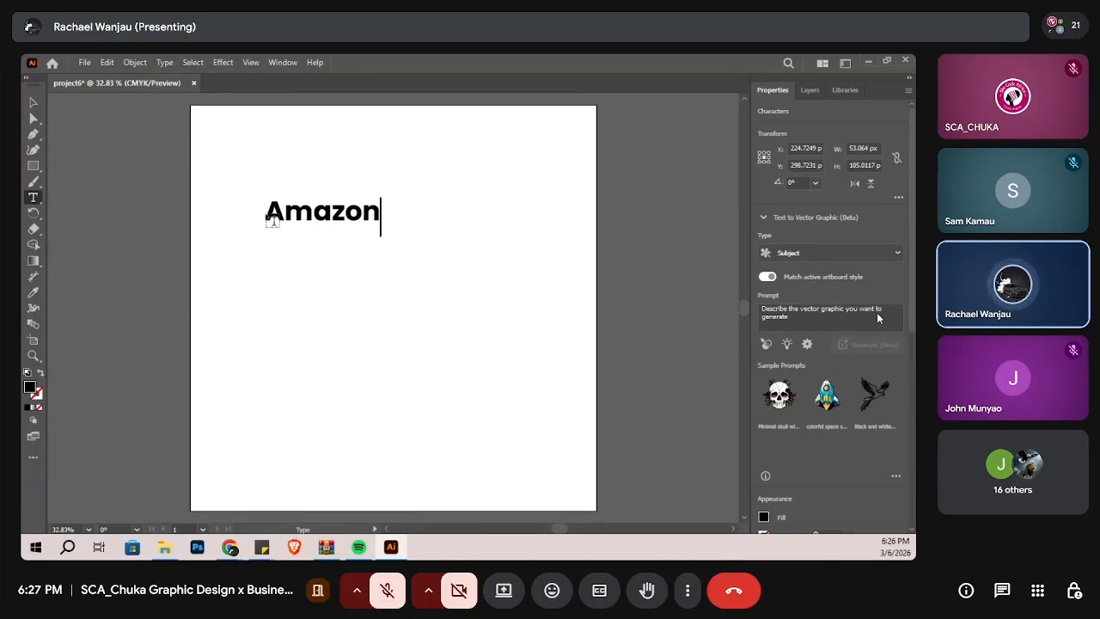
pyautogui.moveTo(265, 213); pyautogui.dragTo(378, 215)
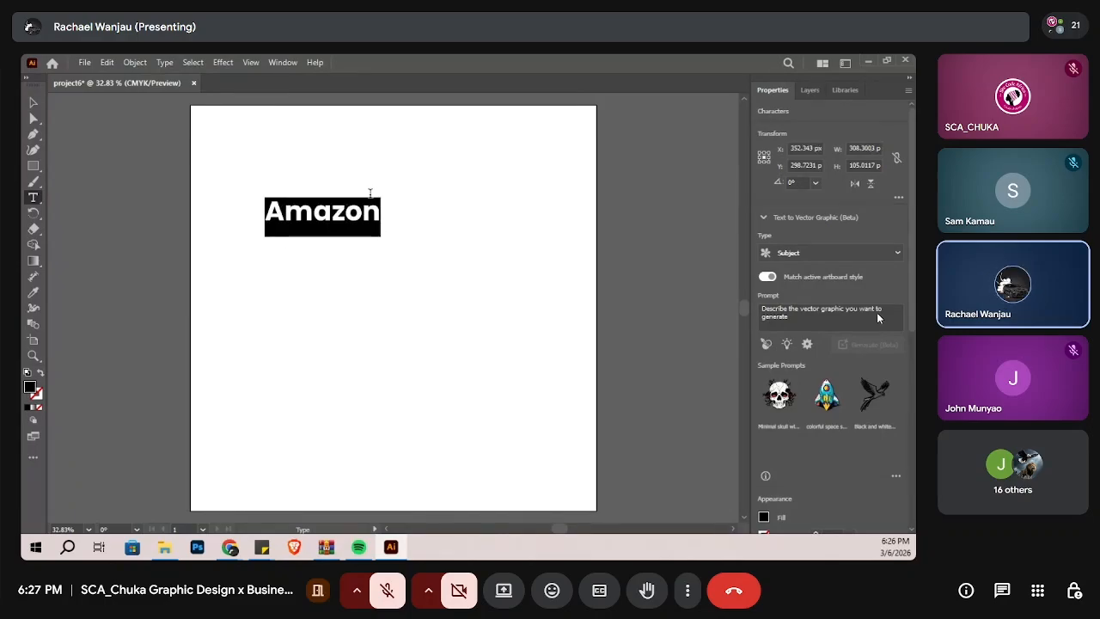
pyautogui.click(133, 66)
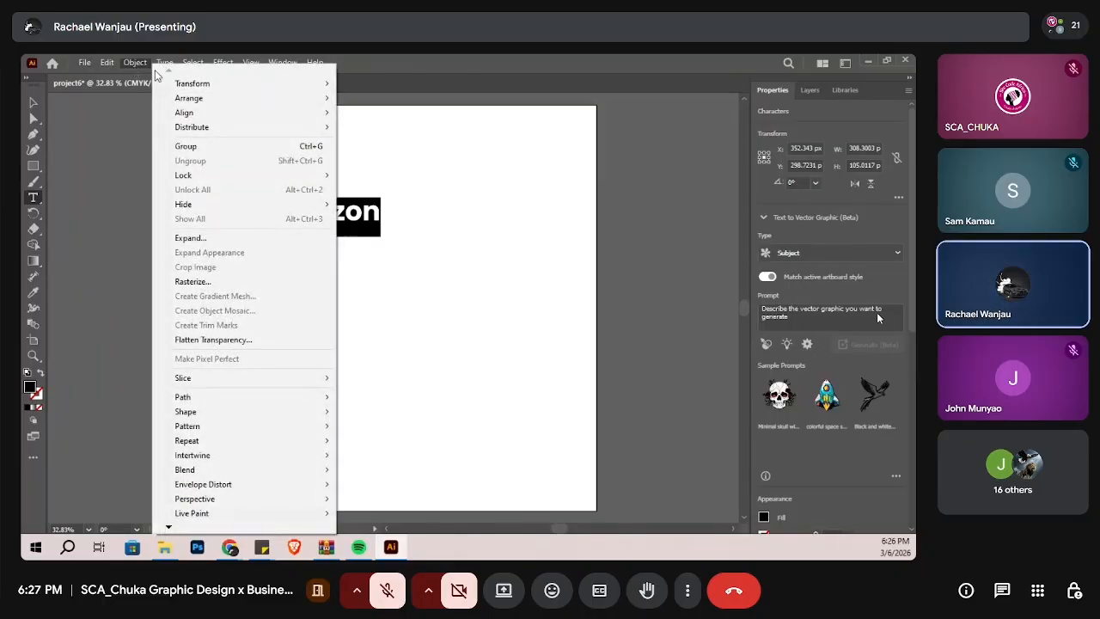
pyautogui.moveTo(275, 400)
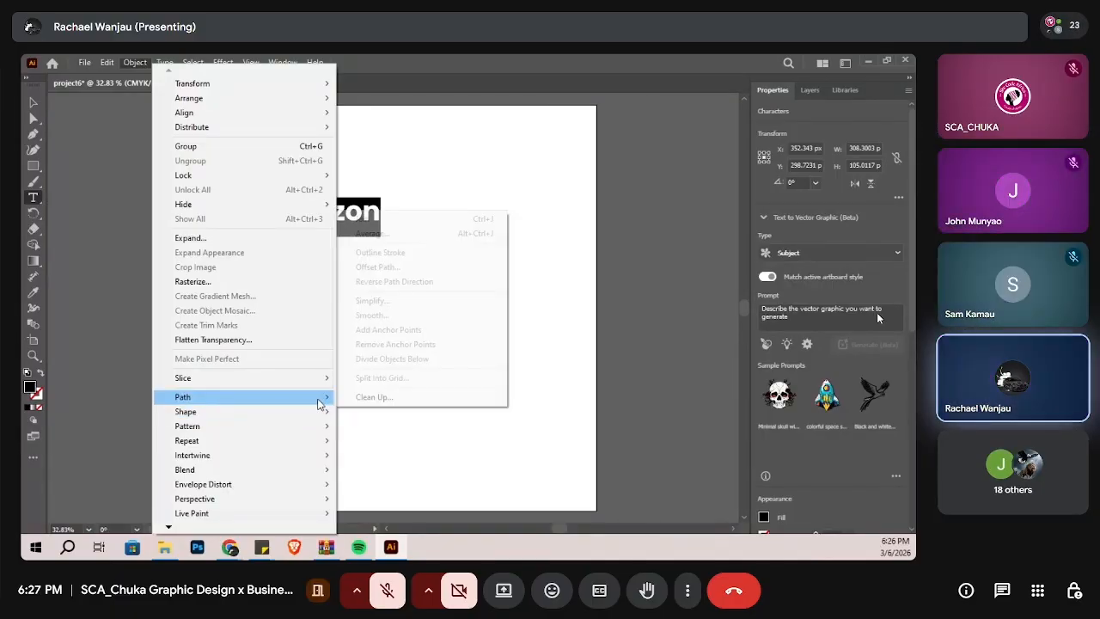
pyautogui.click(488, 444)
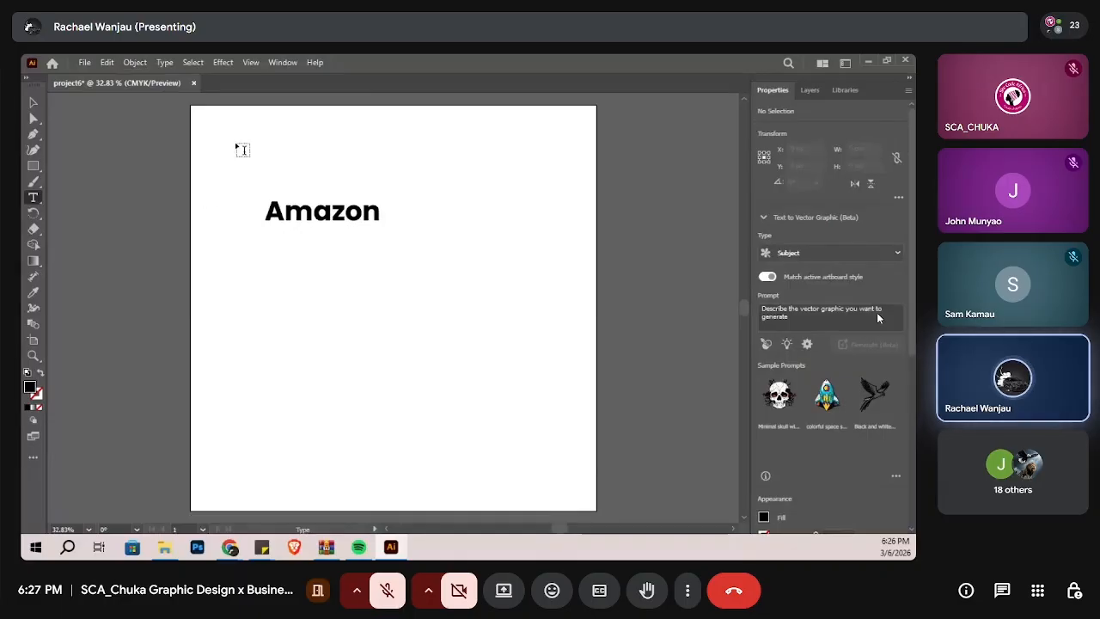
# Step: Select the Amazon text as an object and try to convert it to a shape
pyautogui.click(35, 120)
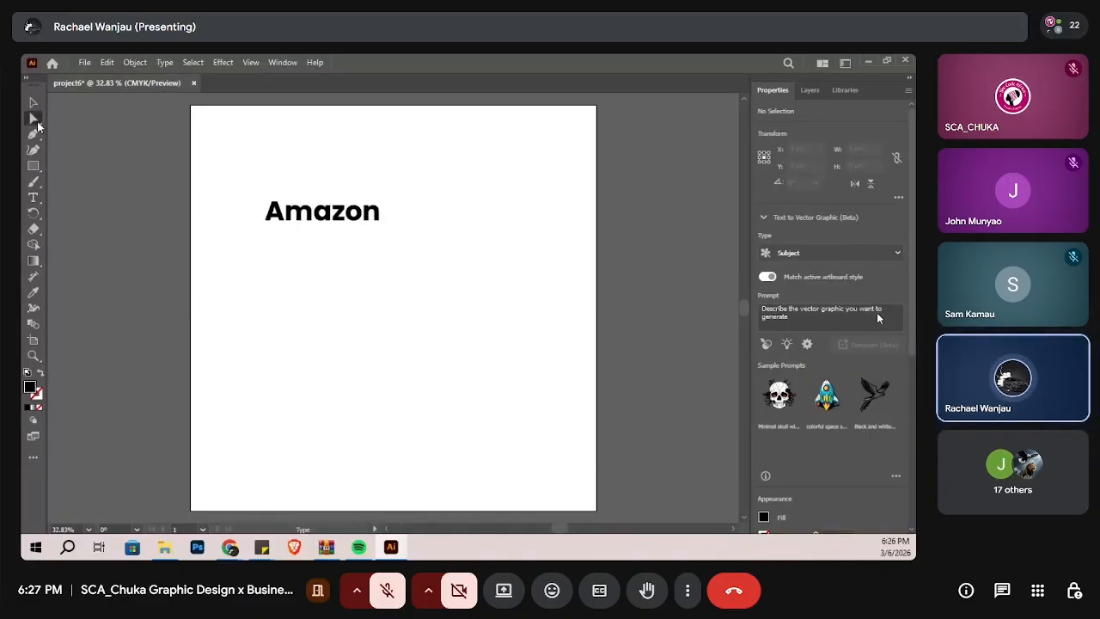
pyautogui.click(344, 212)
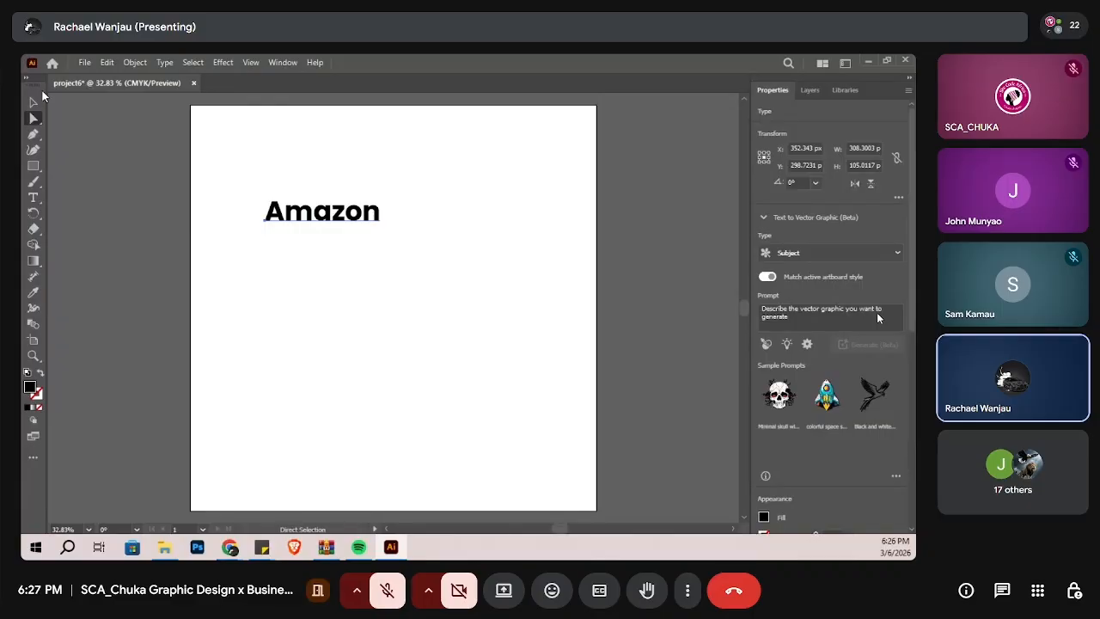
pyautogui.click(33, 102)
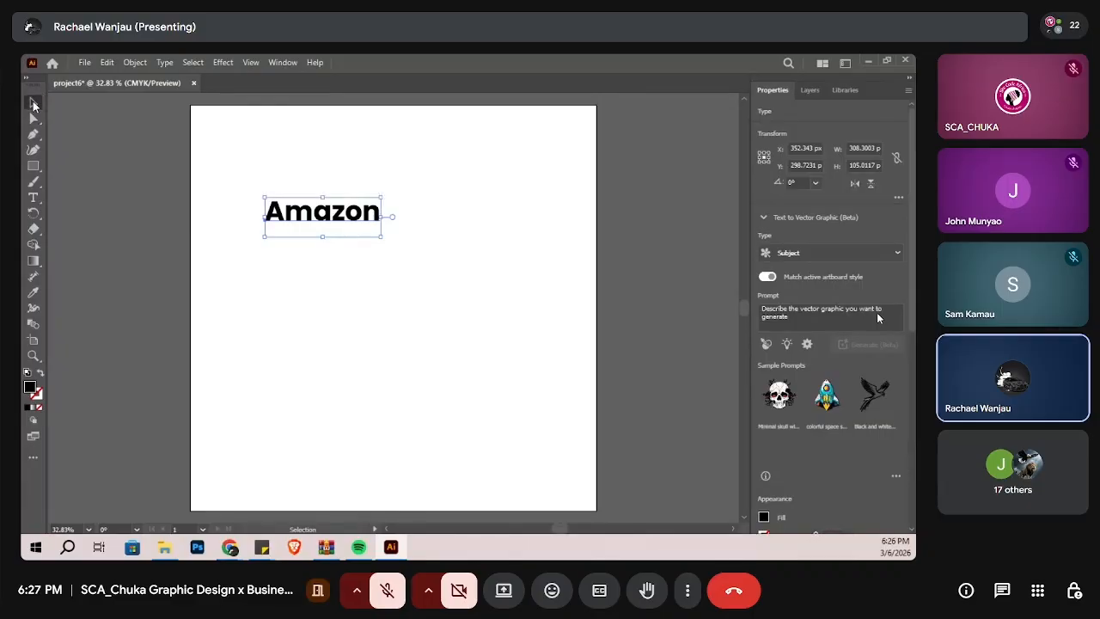
pyautogui.click(130, 62)
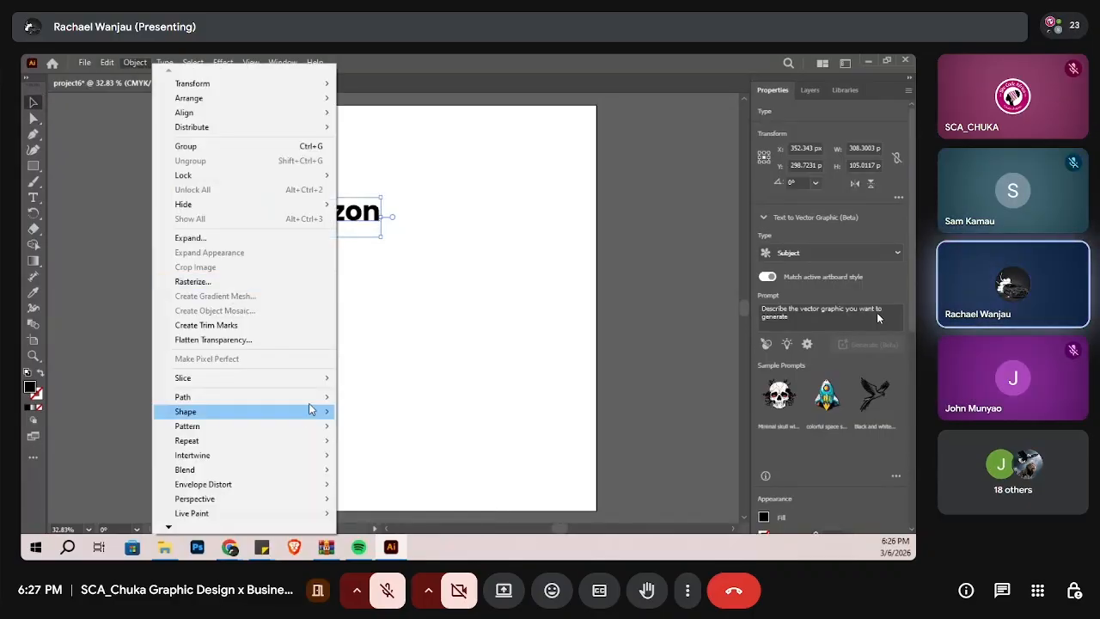
pyautogui.moveTo(311, 406)
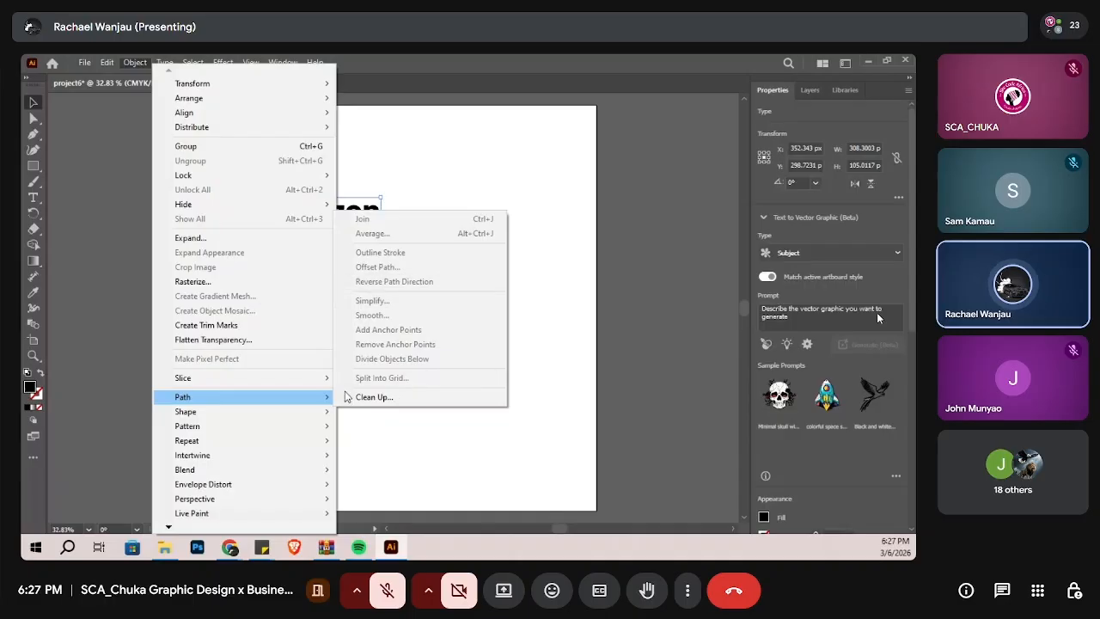
pyautogui.moveTo(249, 417)
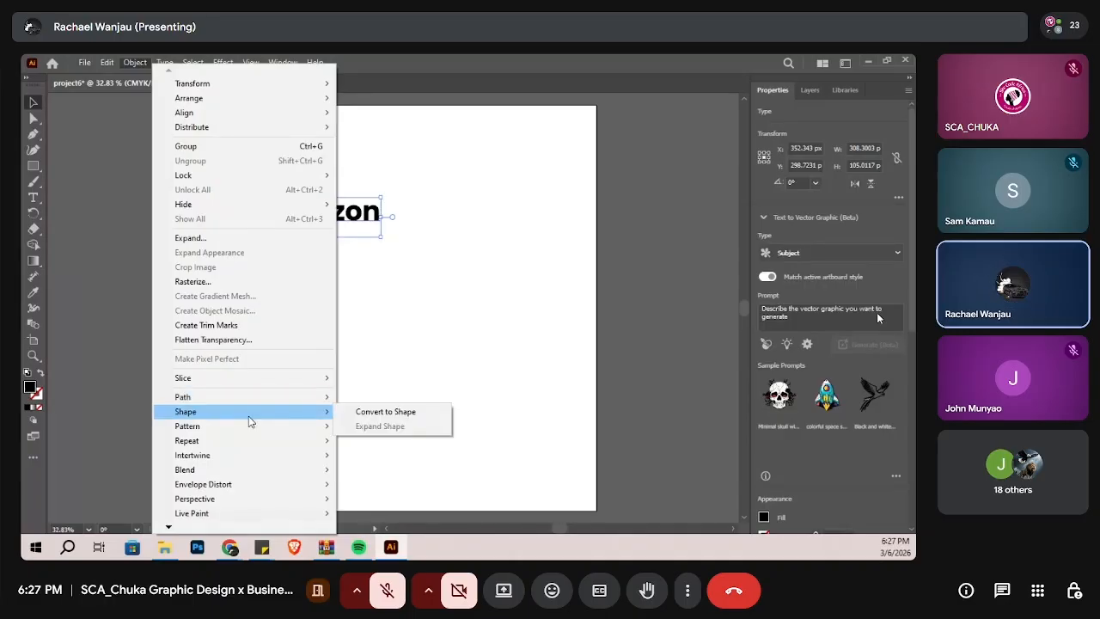
pyautogui.click(385, 411)
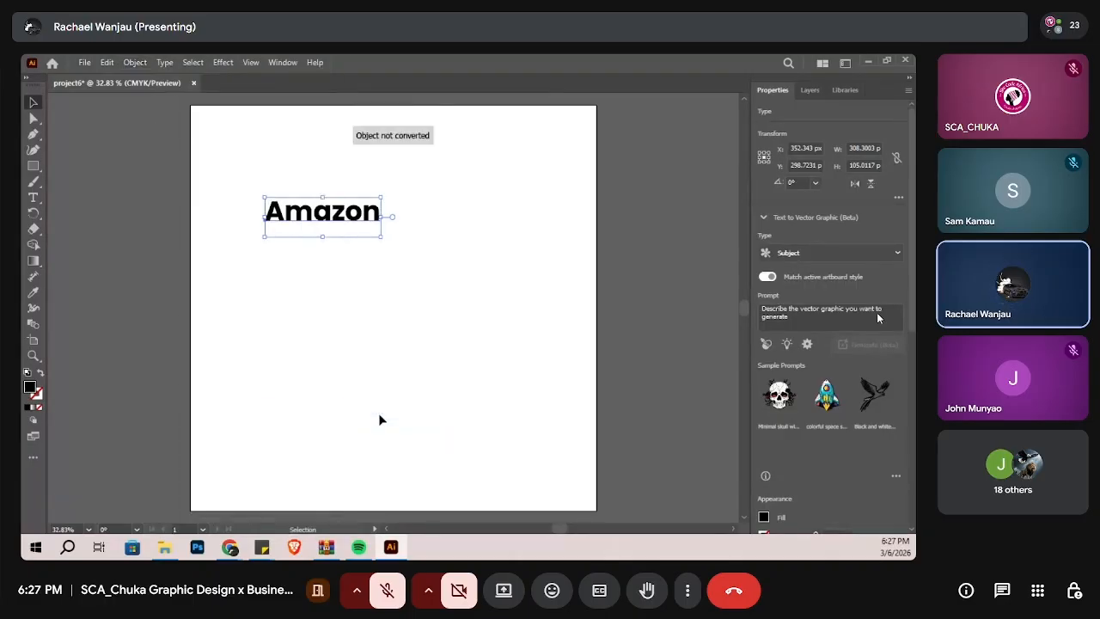
# Step: Try Convert to Shape on the Amazon text again and undo a trial stretch of its height
pyautogui.rightClick(317, 221)
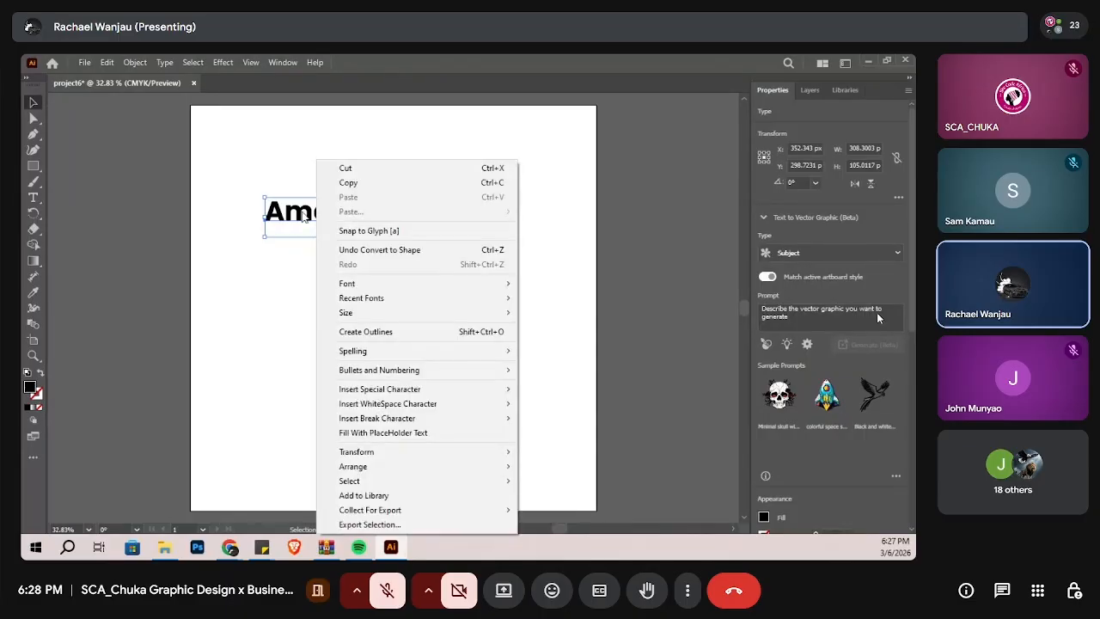
pyautogui.click(302, 212)
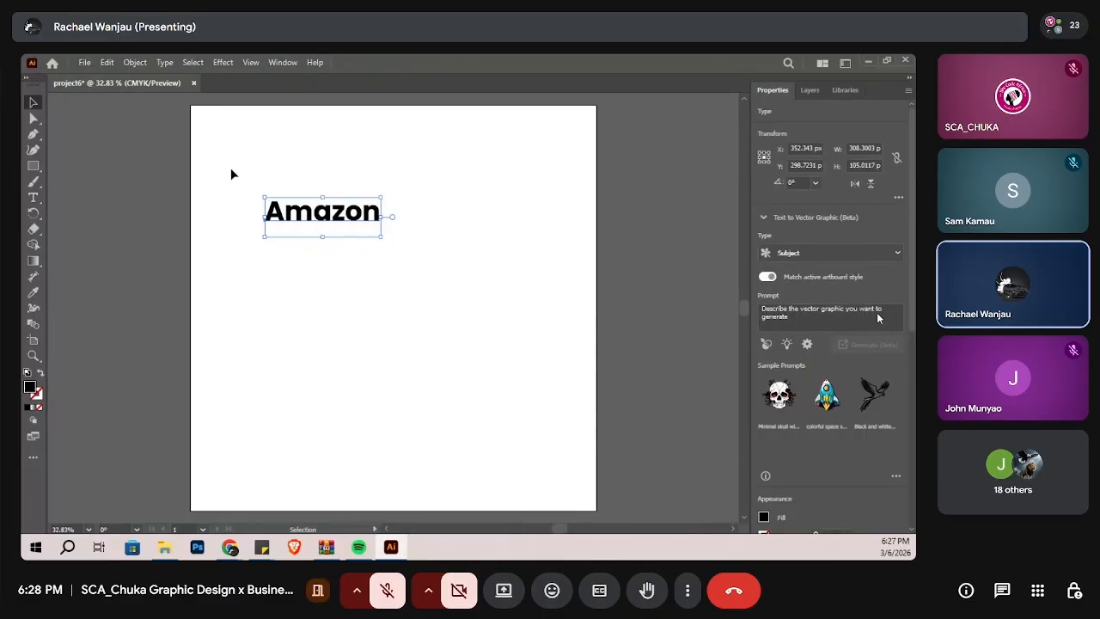
pyautogui.click(135, 63)
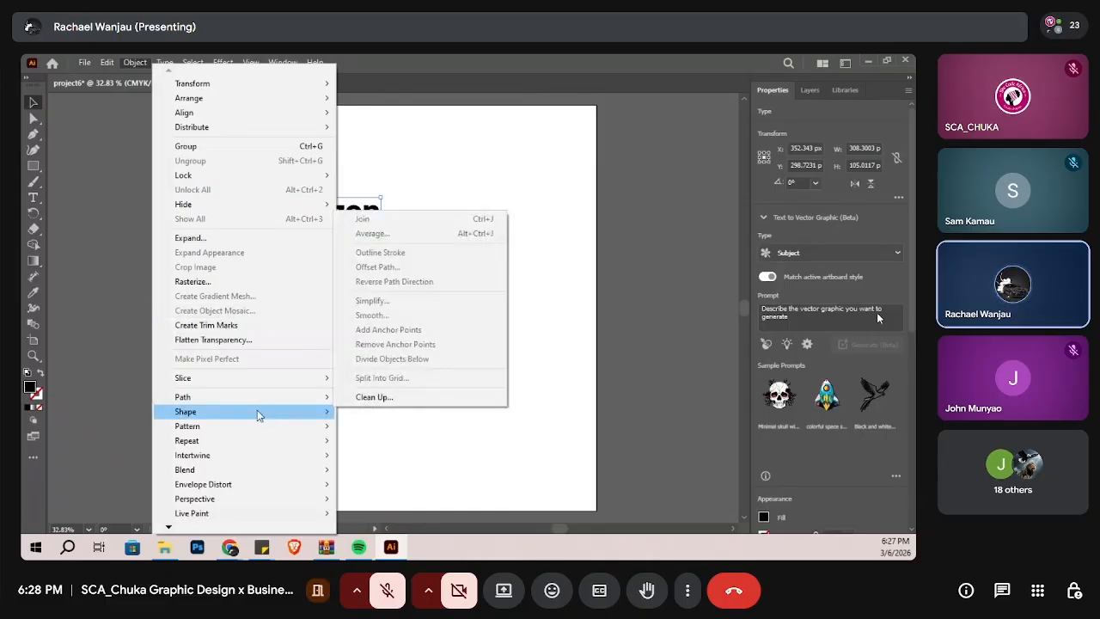
pyautogui.moveTo(301, 418)
pyautogui.click(369, 412)
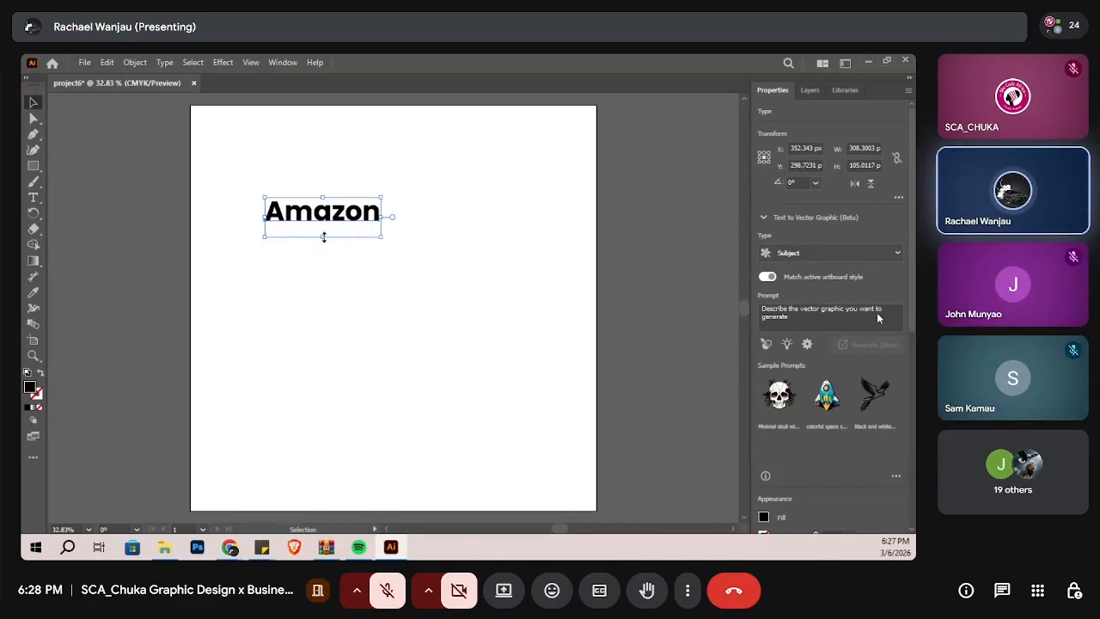
pyautogui.moveTo(323, 238); pyautogui.dragTo(329, 257)
pyautogui.hotkey('ctrl', 'z')
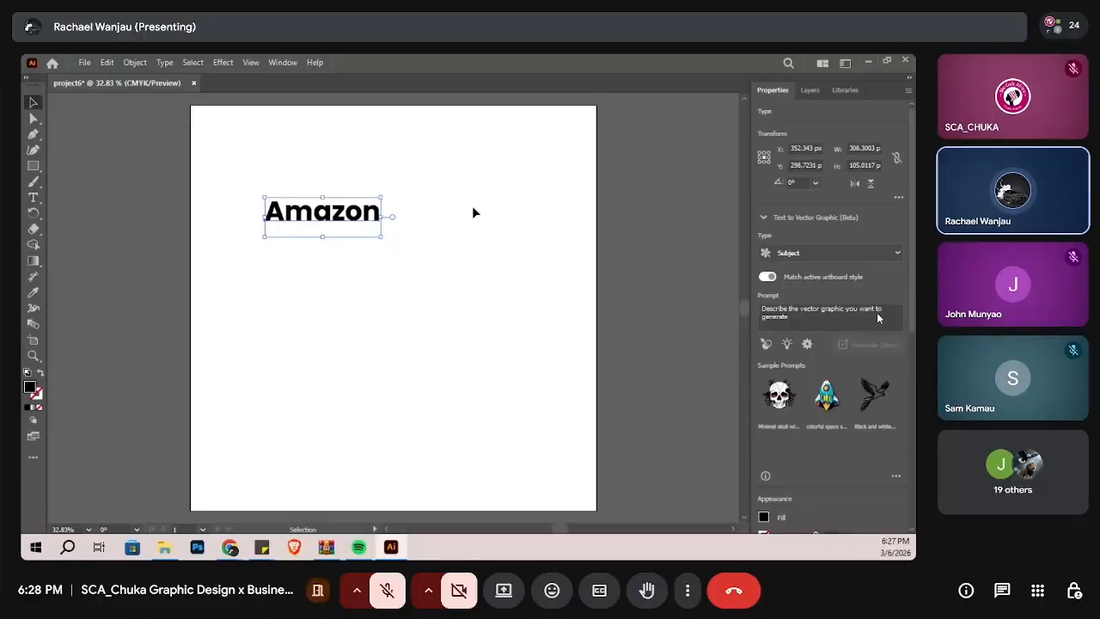
# Step: Draw a black-filled square about 460 x 460 px below the Amazon text and deselect it
pyautogui.click(438, 255)
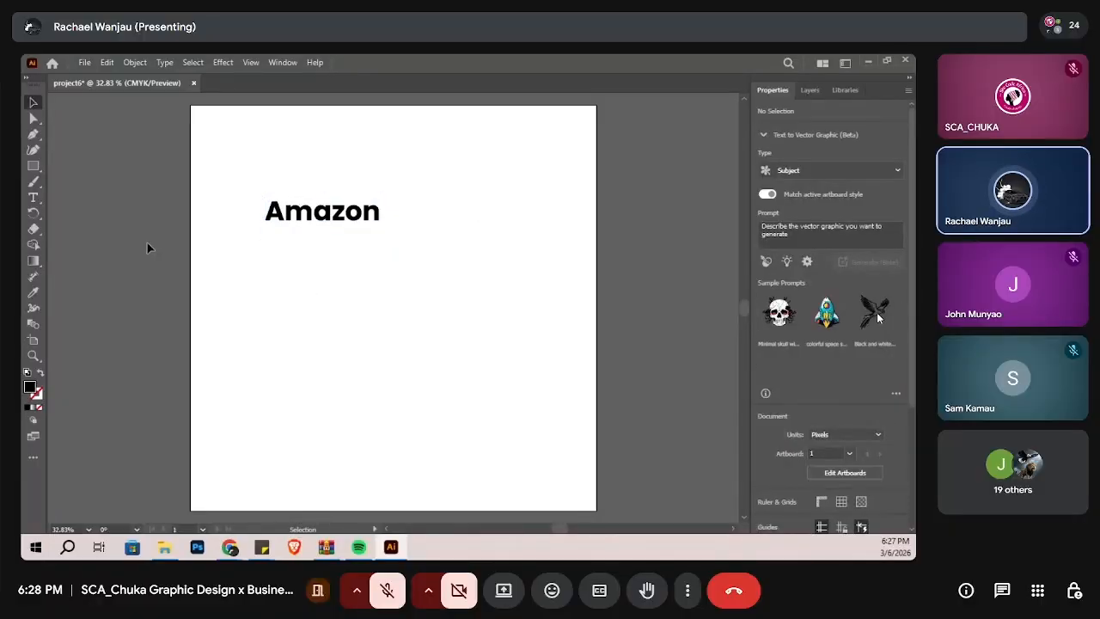
pyautogui.click(33, 168)
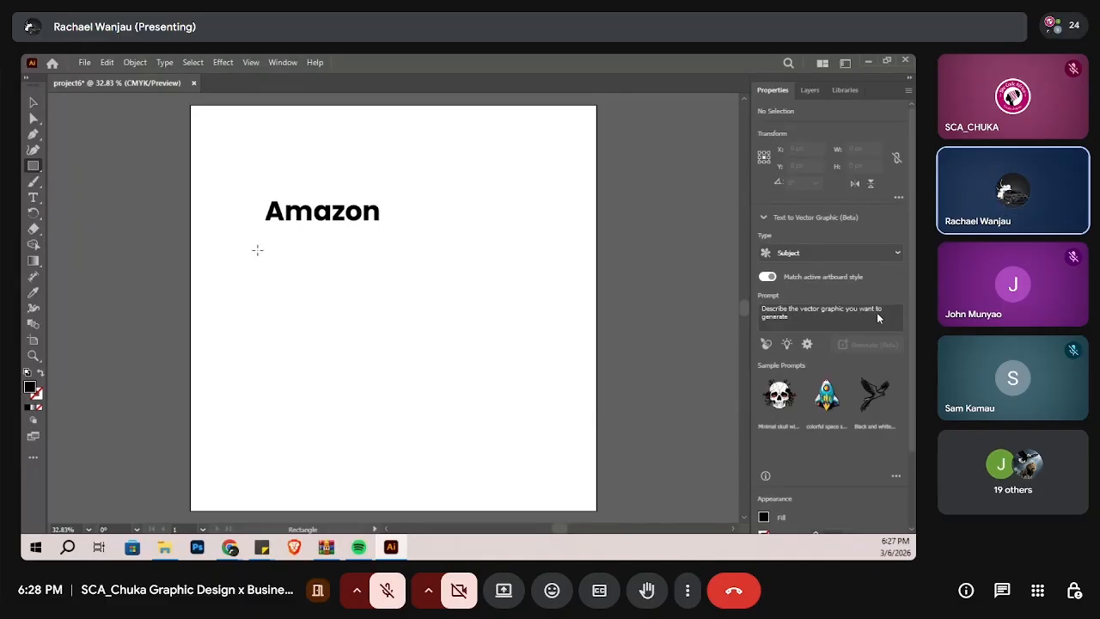
pyautogui.moveTo(257, 249); pyautogui.dragTo(410, 422)
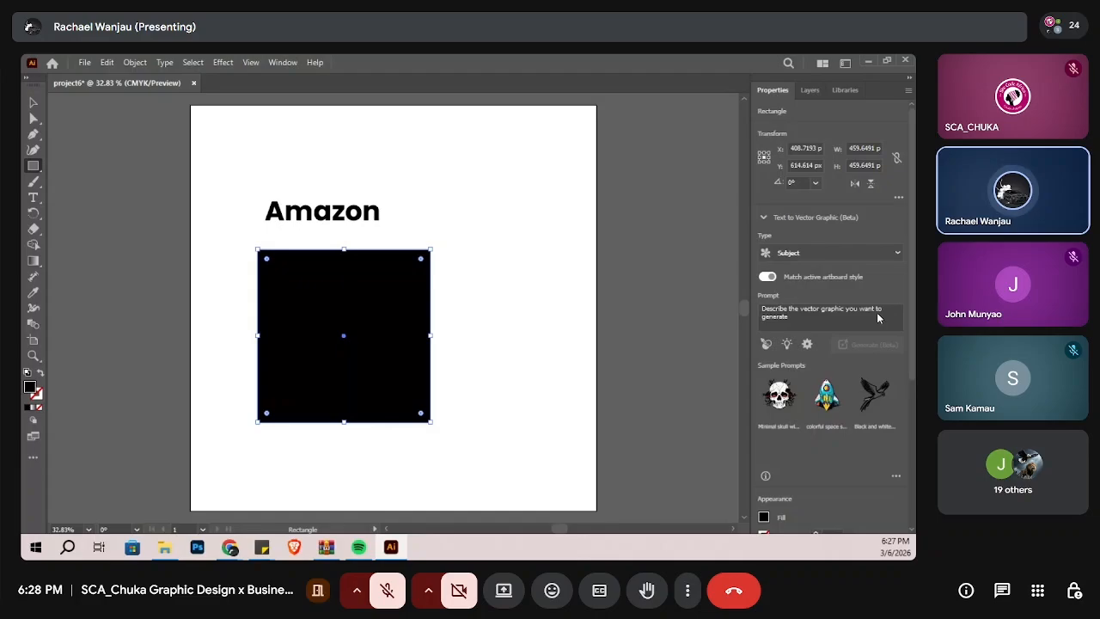
pyautogui.click(34, 118)
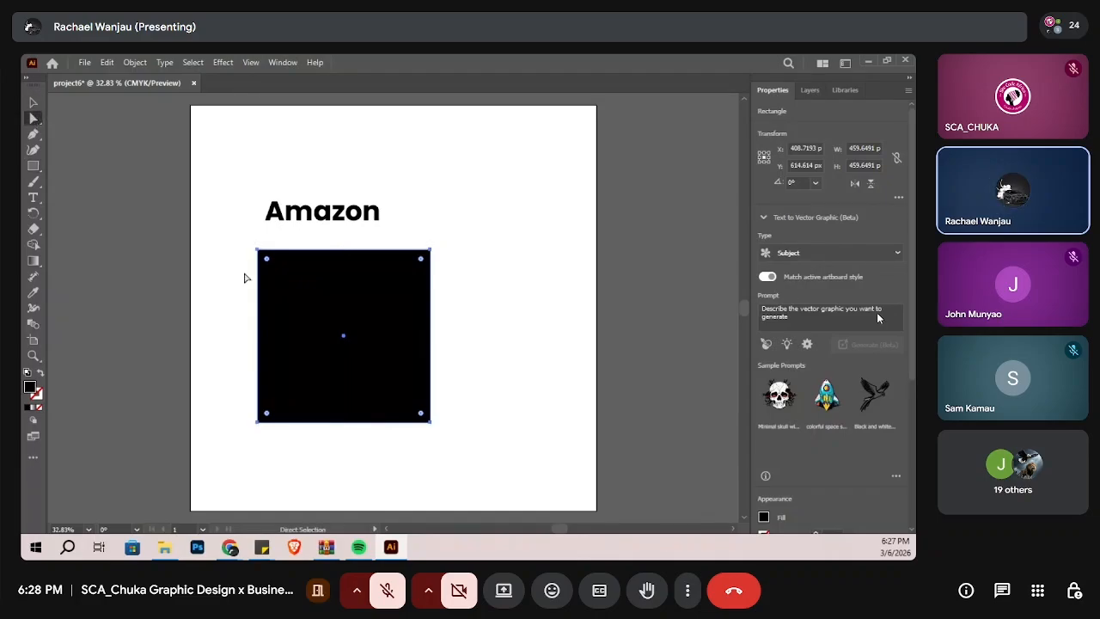
pyautogui.click(503, 266)
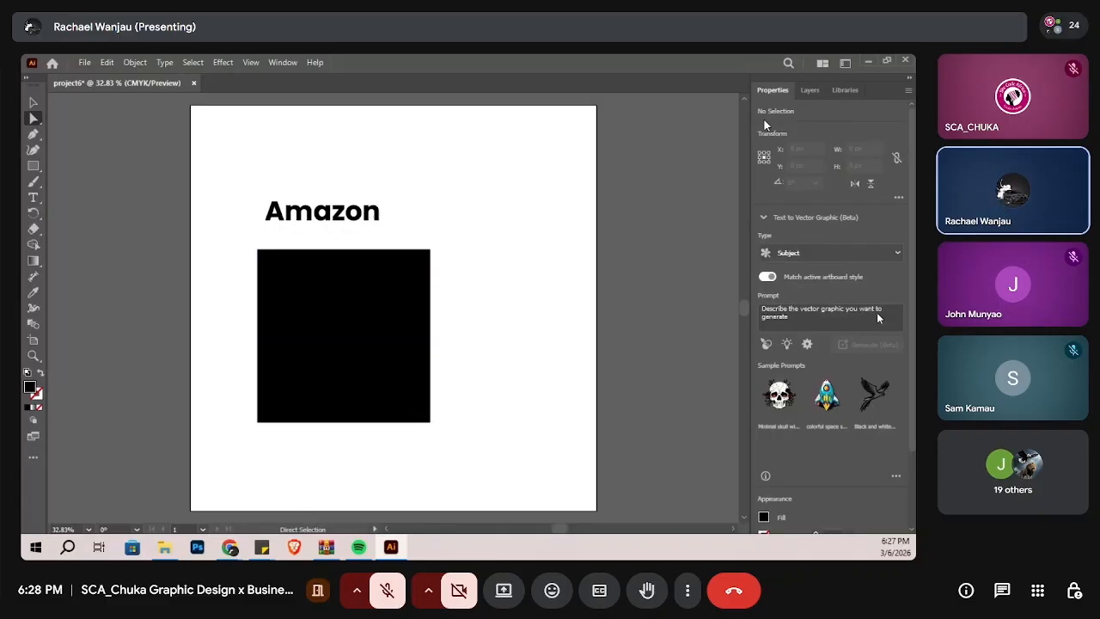
# Step: With nothing selected, set the default stroke to 10 pt and its colour to the pink swatch
pyautogui.scroll(-2, 765, 125)
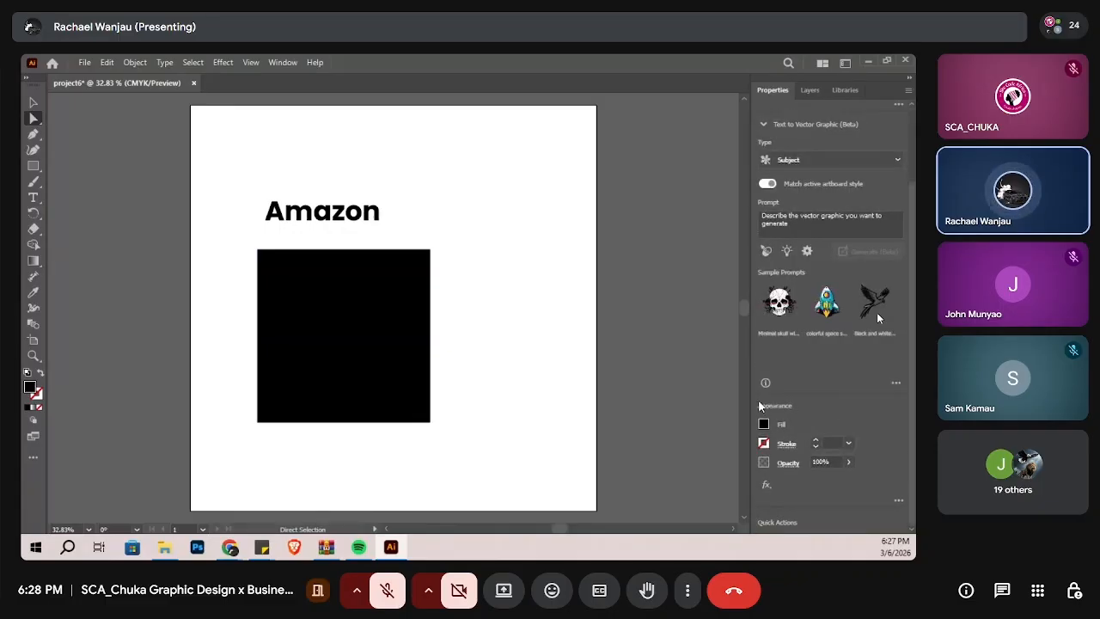
pyautogui.click(784, 445)
pyautogui.click(765, 444)
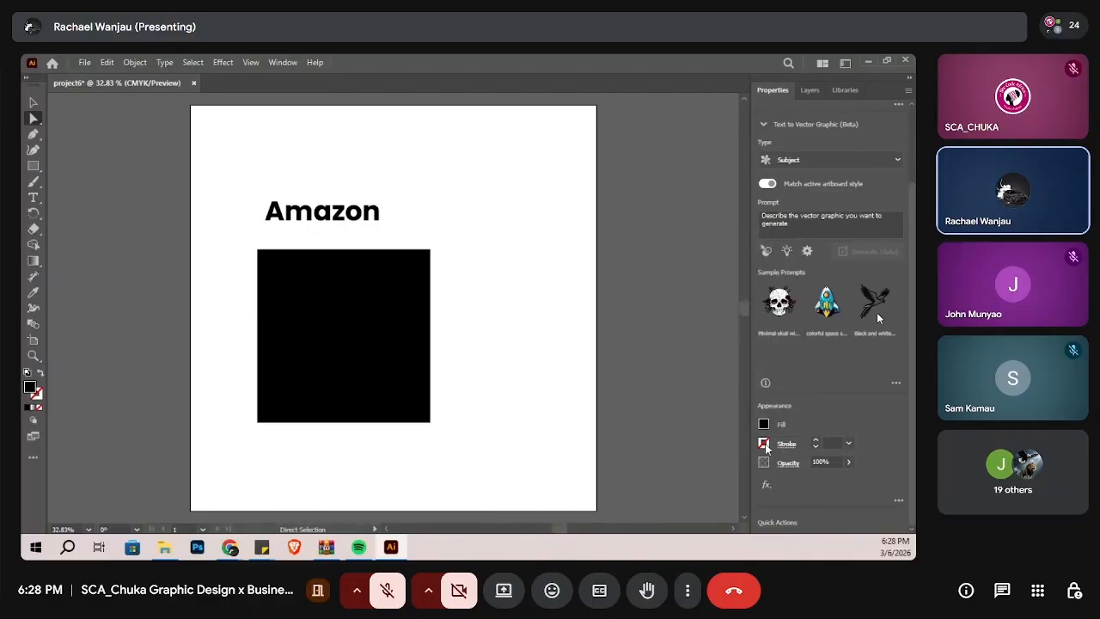
pyautogui.click(765, 444)
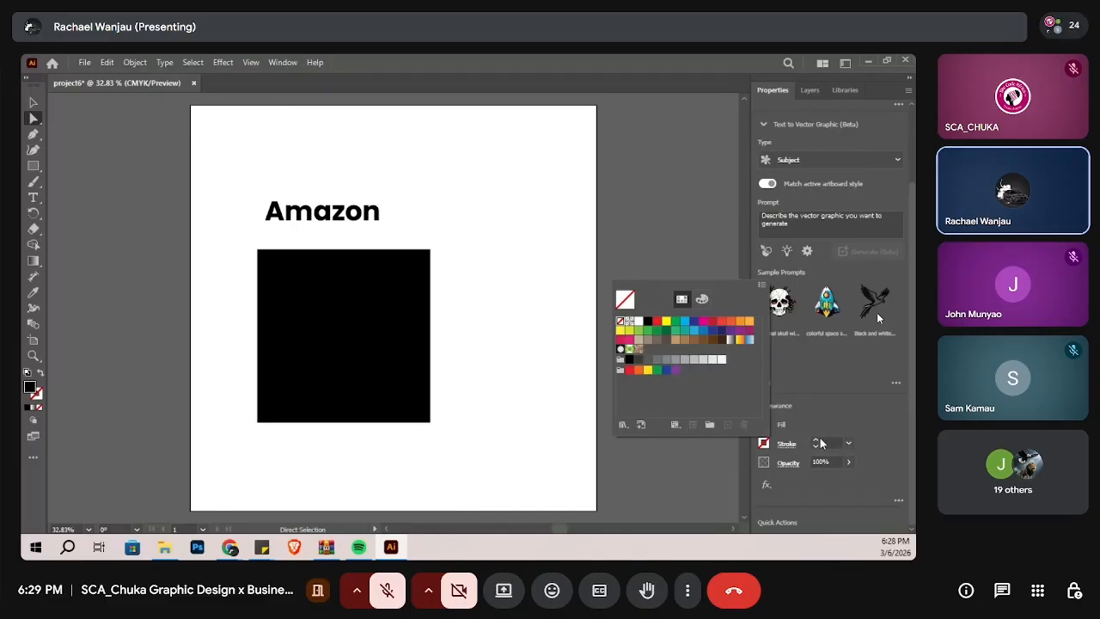
pyautogui.click(817, 440)
pyautogui.click(817, 440)
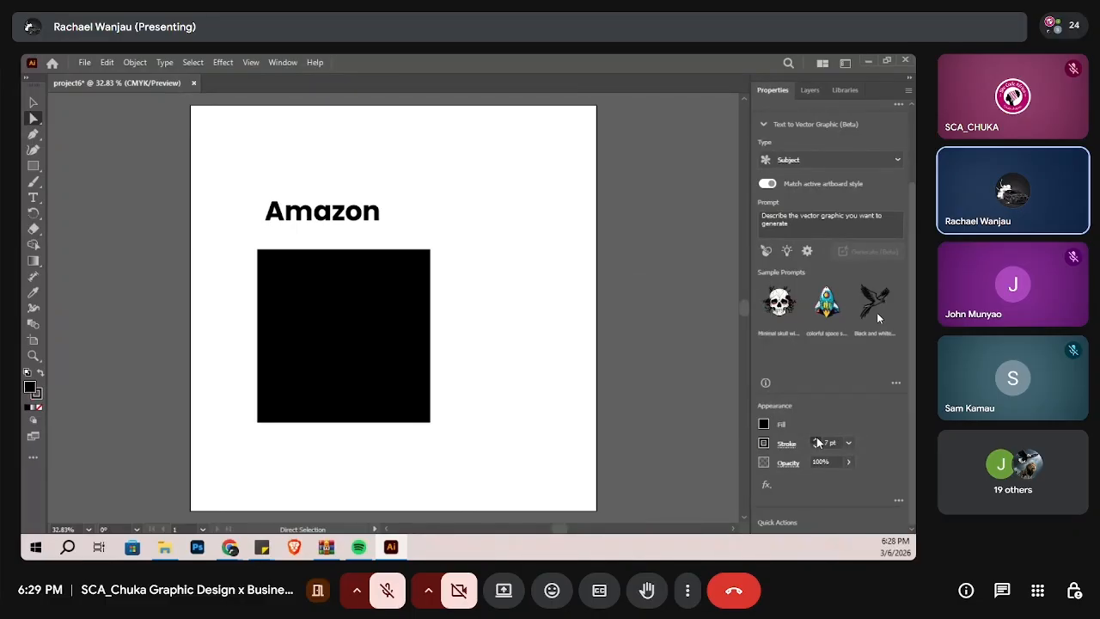
pyautogui.click(817, 440)
pyautogui.click(764, 443)
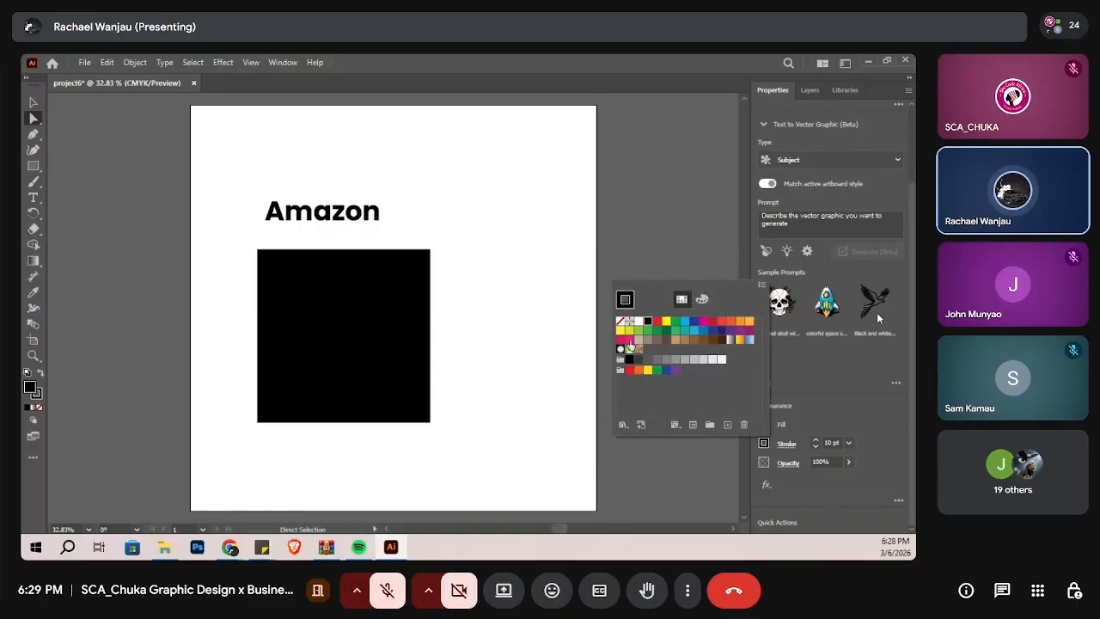
pyautogui.click(629, 340)
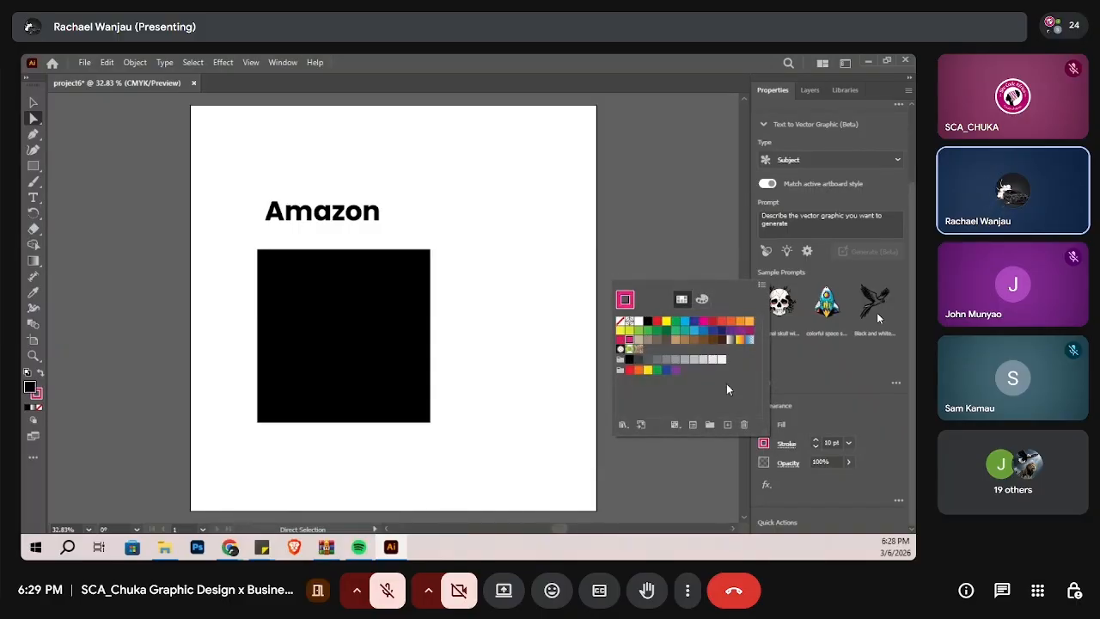
pyautogui.click(771, 453)
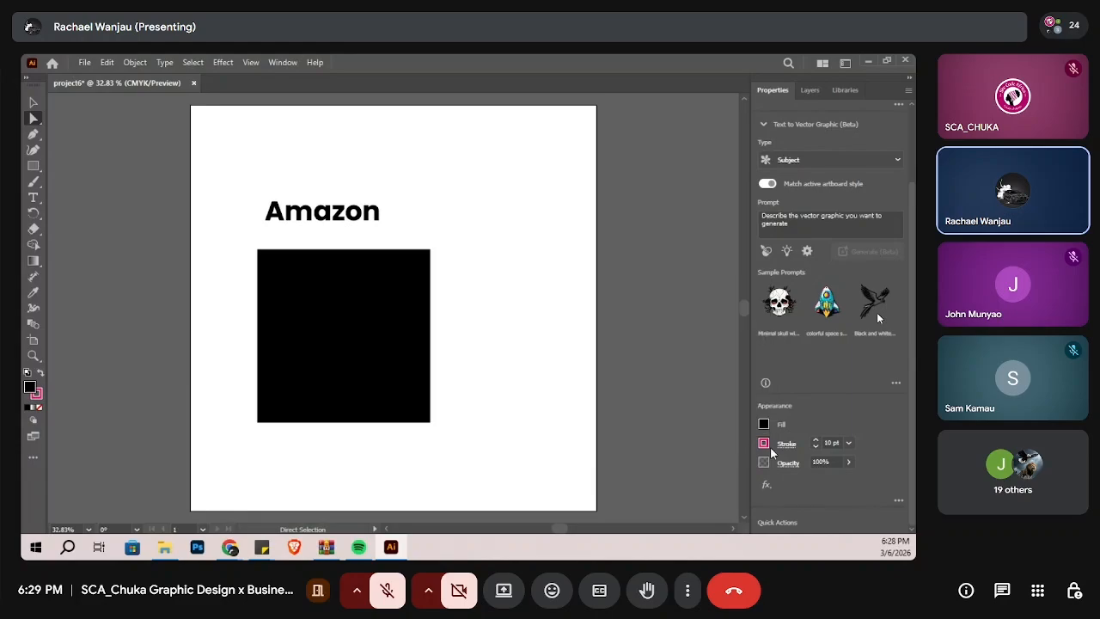
# Step: Select the black square and give it a 15 pt pink stroke
pyautogui.click(382, 344)
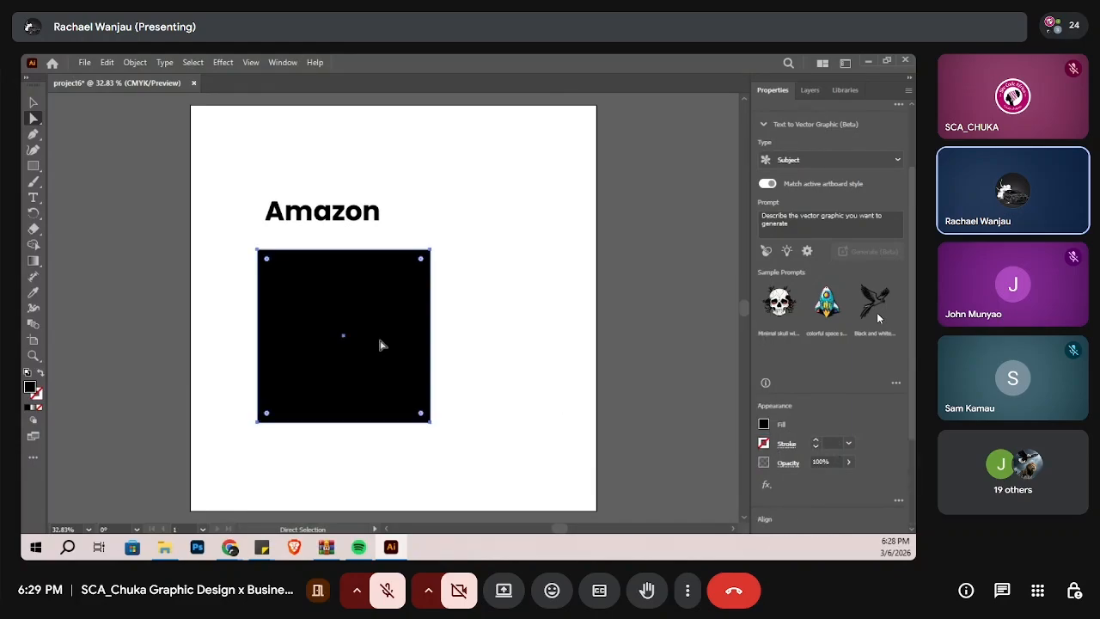
pyautogui.click(813, 443)
pyautogui.click(813, 441)
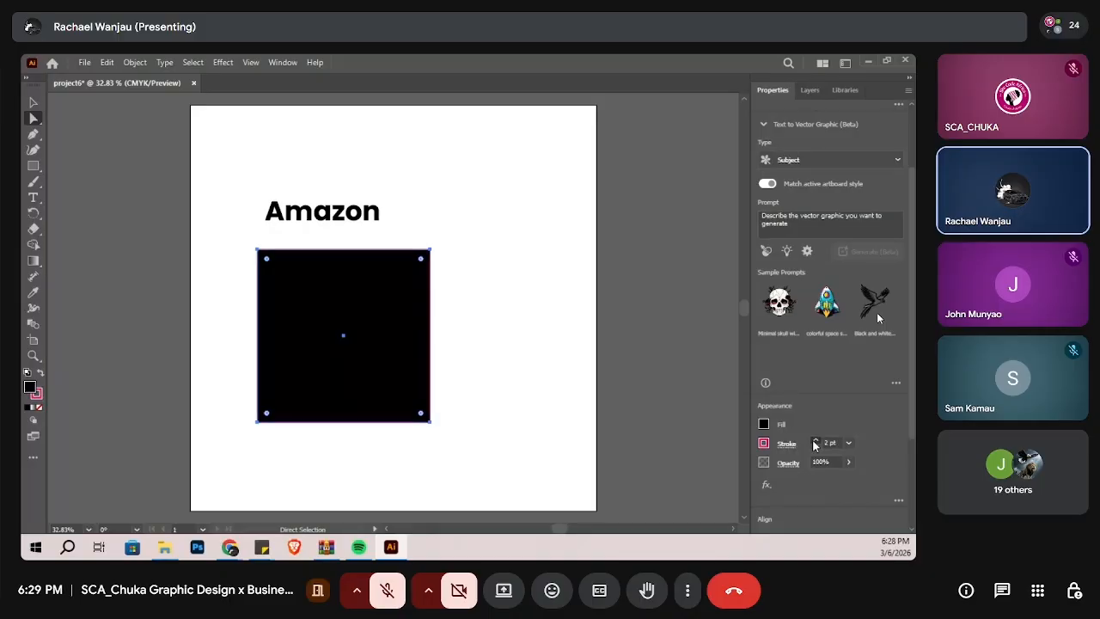
pyautogui.click(813, 440)
pyautogui.click(814, 441)
pyautogui.click(814, 441)
pyautogui.click(814, 441)
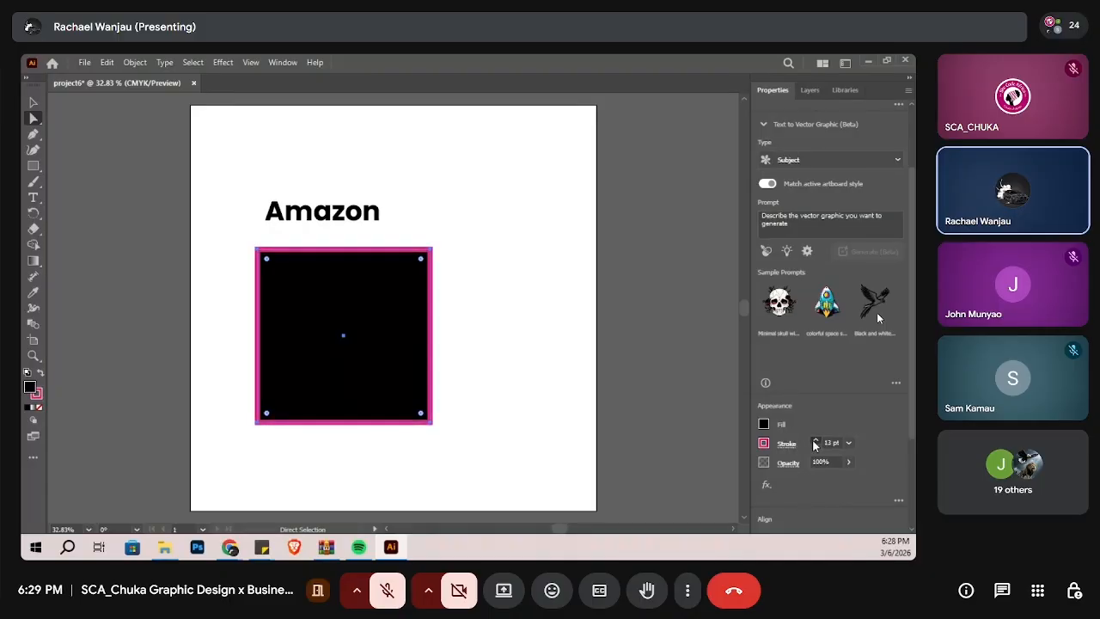
pyautogui.click(813, 441)
pyautogui.click(814, 441)
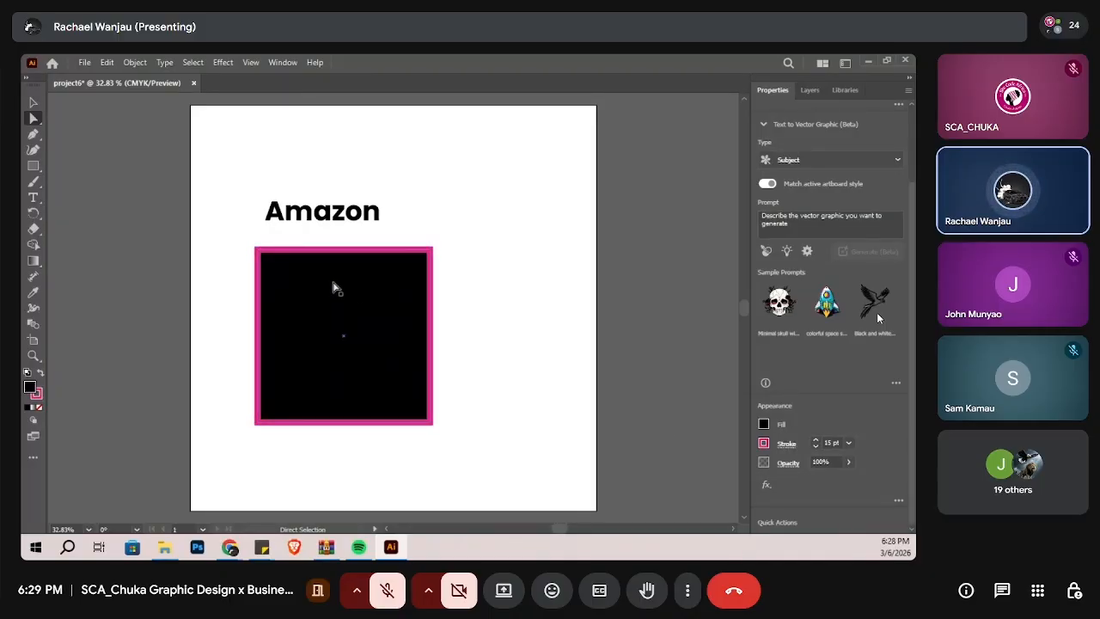
# Step: Select the whole square and move it slightly right and down on the artboard
pyautogui.click(426, 255)
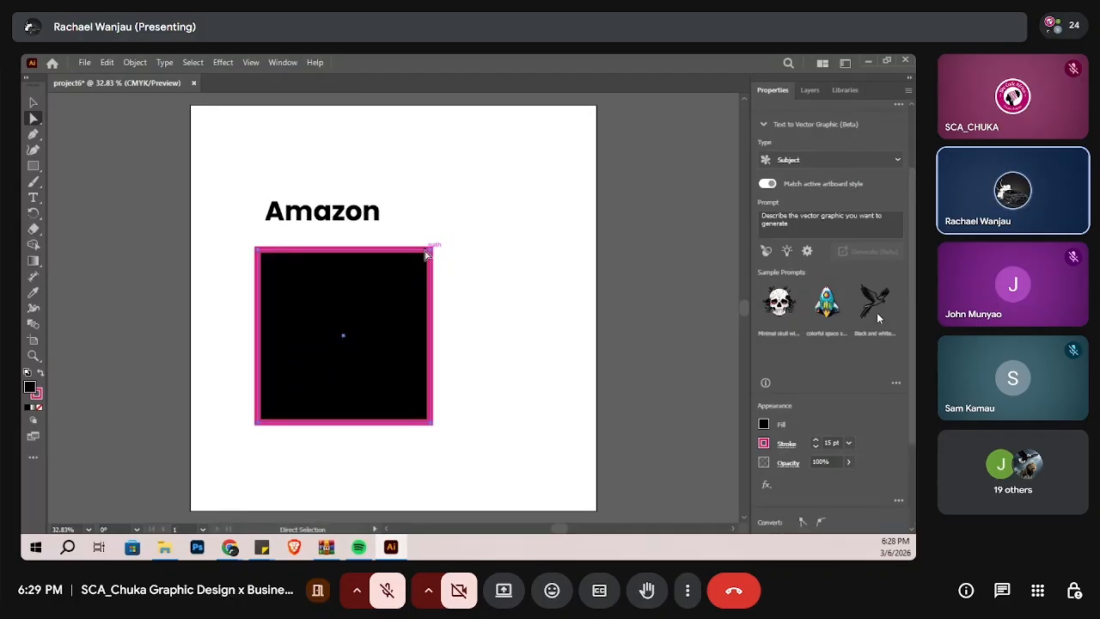
pyautogui.click(335, 314)
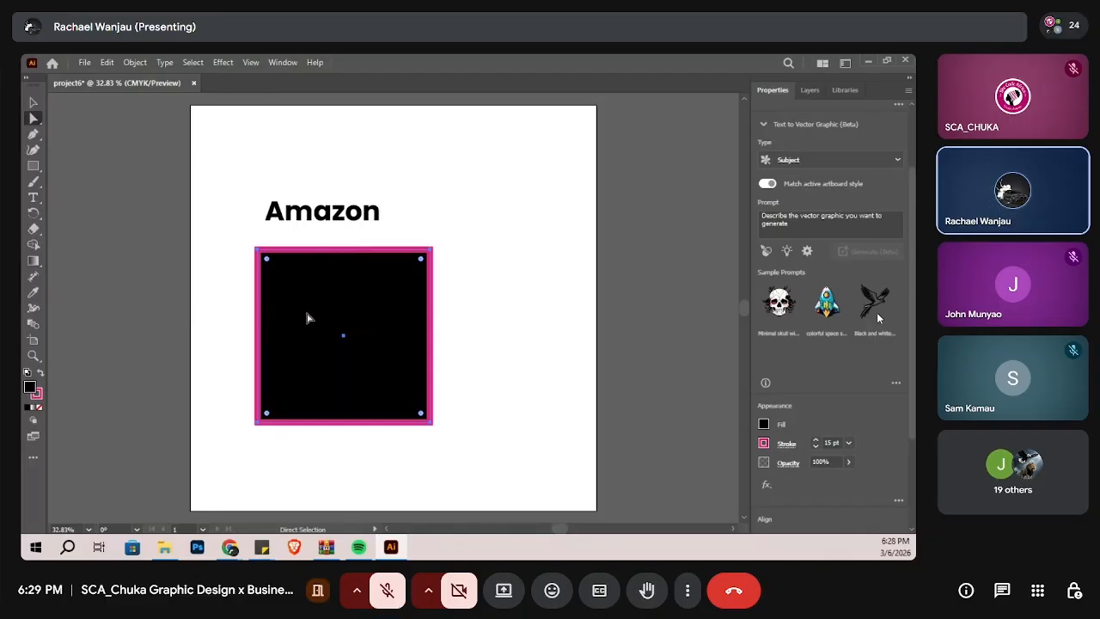
pyautogui.moveTo(313, 304)
pyautogui.mouseDown()
pyautogui.moveTo(335, 290)
pyautogui.moveTo(284, 327)
pyautogui.moveTo(321, 310)
pyautogui.mouseUp()
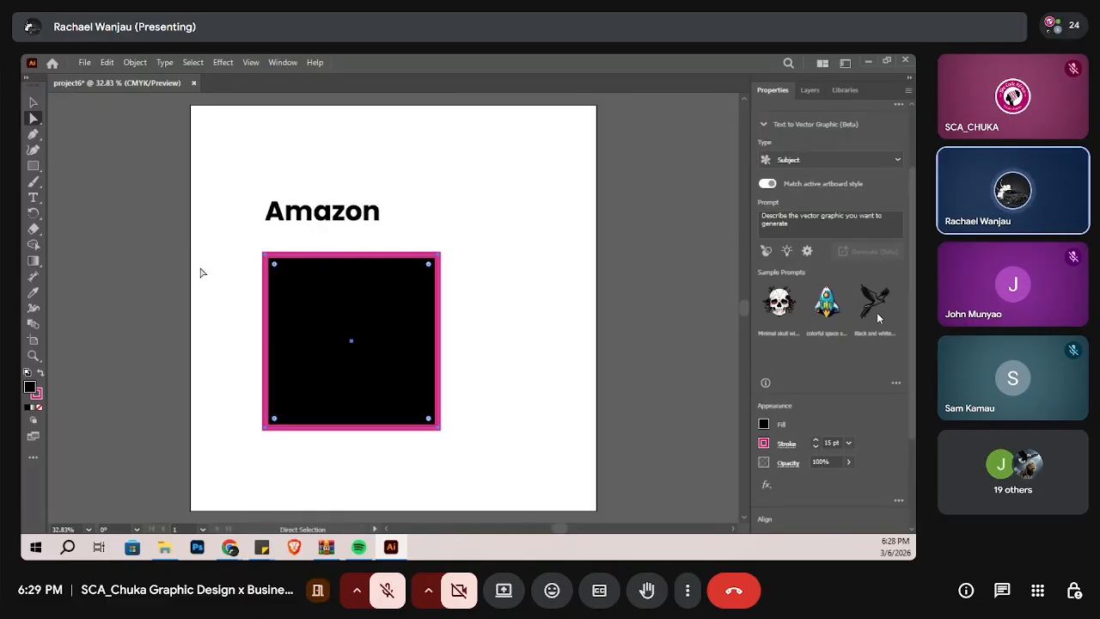
# Step: Convert the large square's pink stroke into a separate shape with Outline Stroke
pyautogui.click(136, 63)
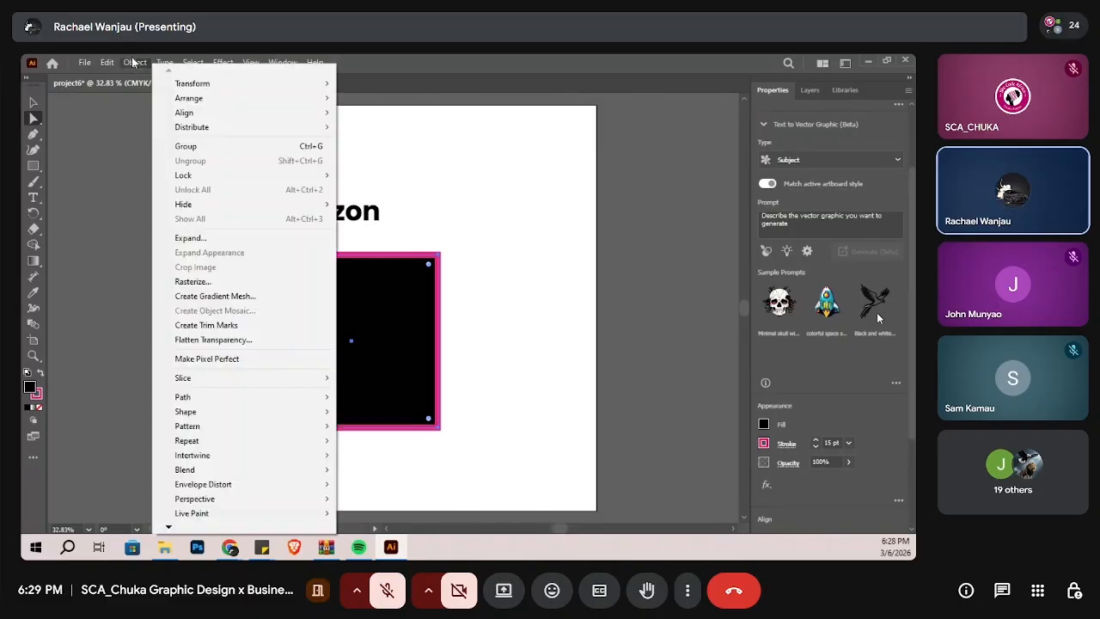
pyautogui.moveTo(316, 402)
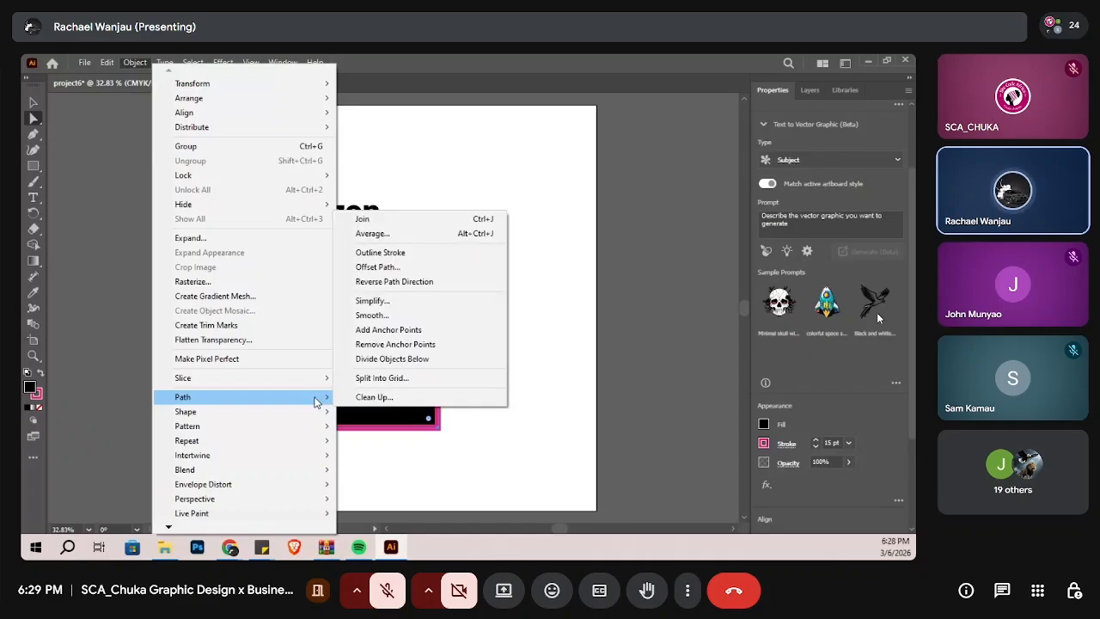
pyautogui.click(381, 253)
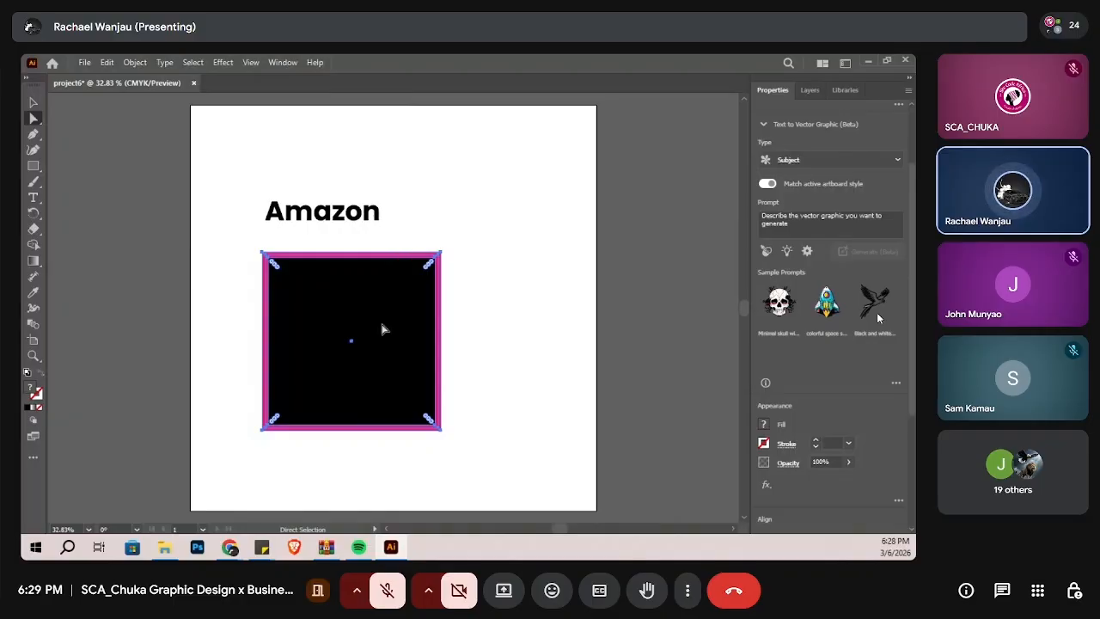
# Step: Examine the outlined pink border's inner and outer edges around the black square up close
pyautogui.press('v')
pyautogui.hscroll(-1, 384, 331)
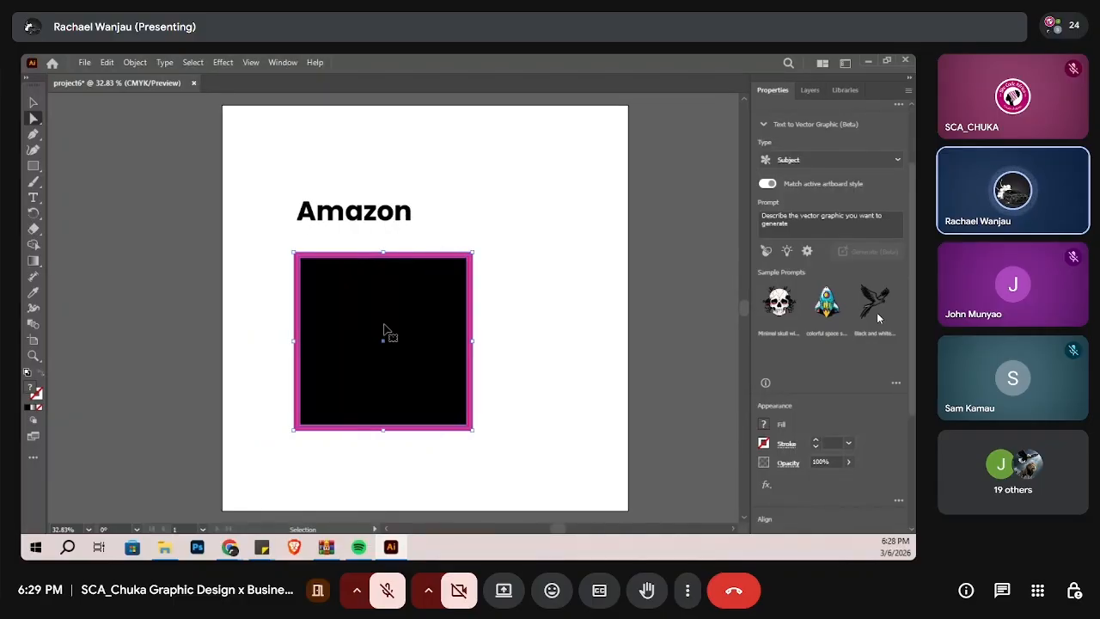
pyautogui.hscroll(1, 384, 330)
pyautogui.scroll(4, 384, 329)
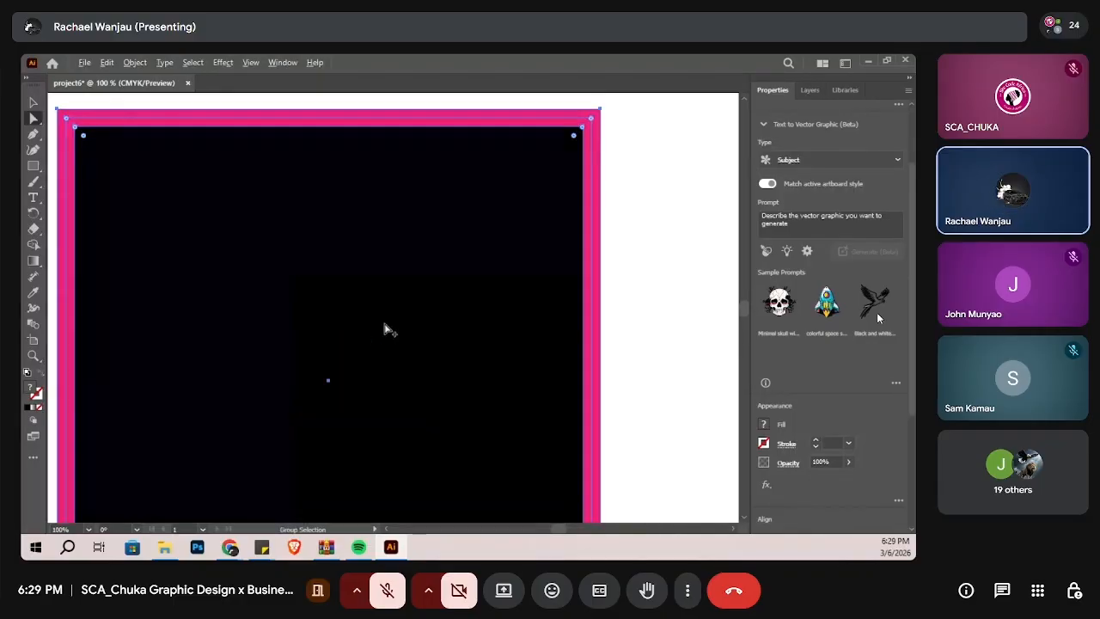
pyautogui.scroll(-1, 385, 328)
pyautogui.scroll(1, 386, 328)
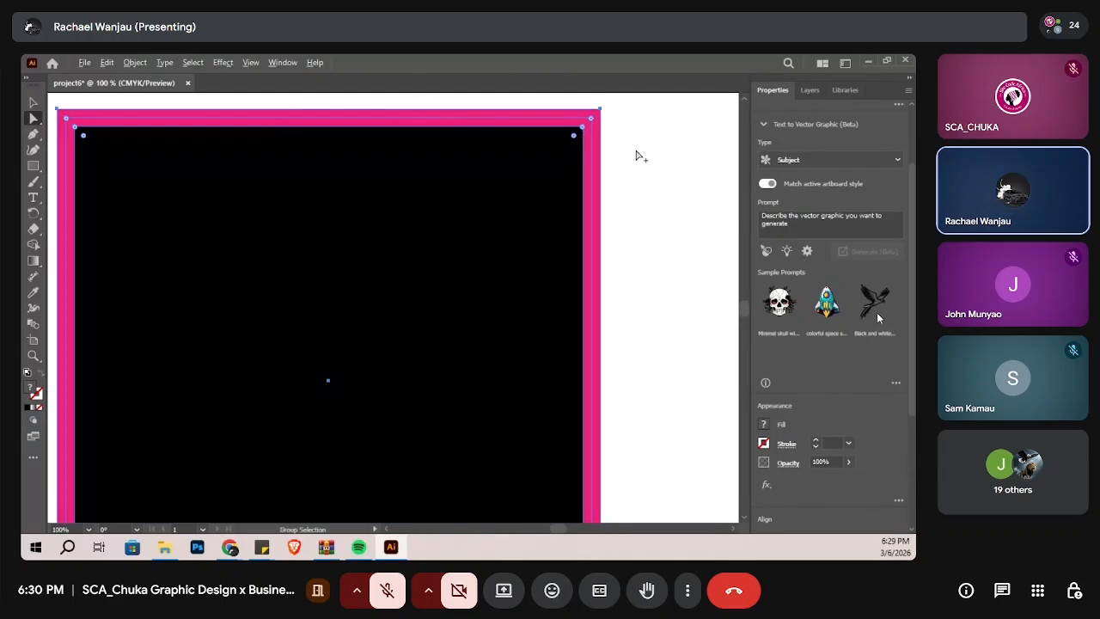
pyautogui.scroll(-2, 640, 155)
pyautogui.scroll(-1, 636, 155)
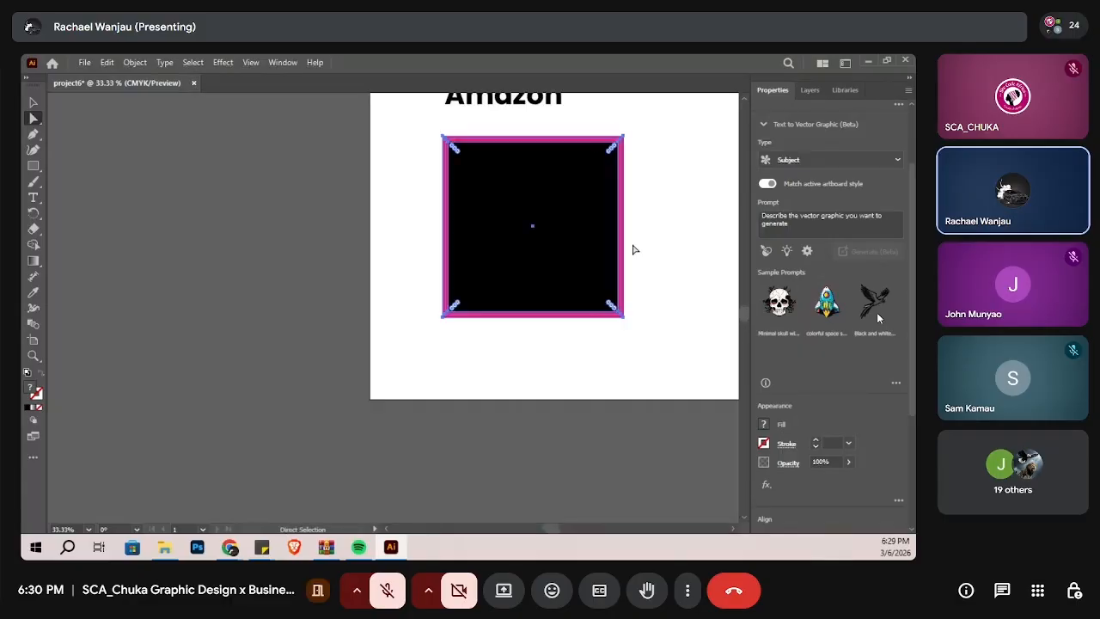
pyautogui.click(648, 275)
pyautogui.click(575, 316)
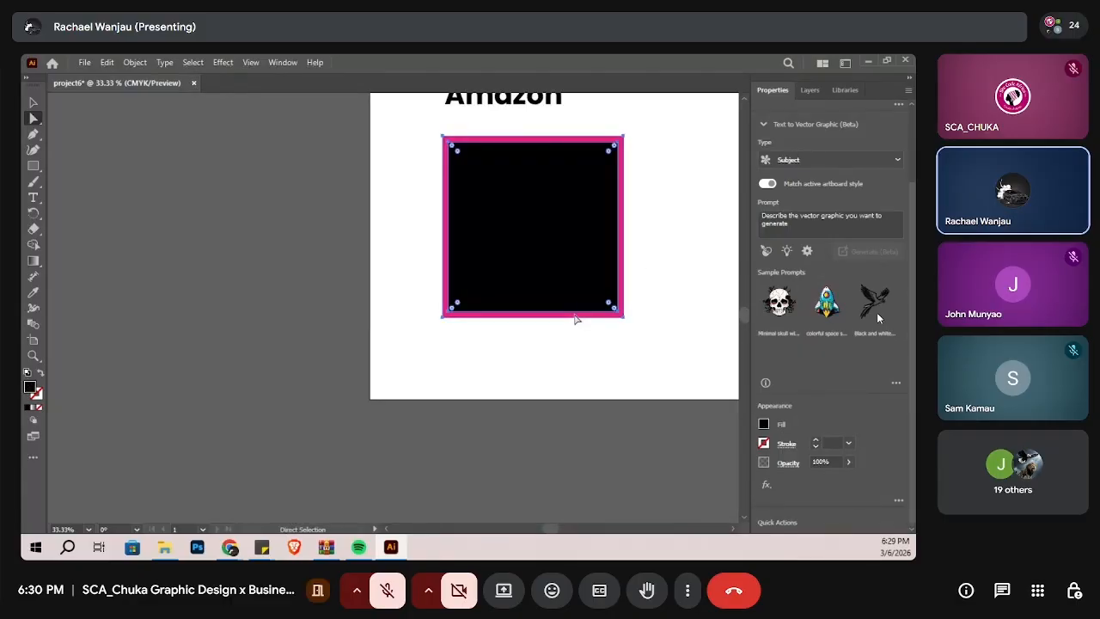
pyautogui.rightClick(595, 228)
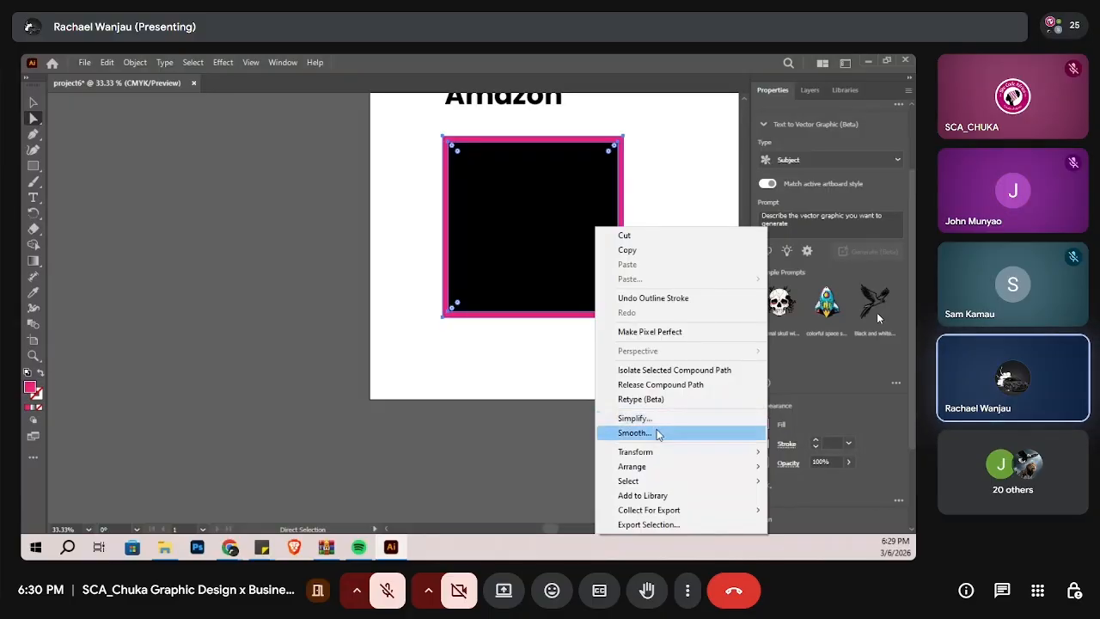
pyautogui.click(484, 351)
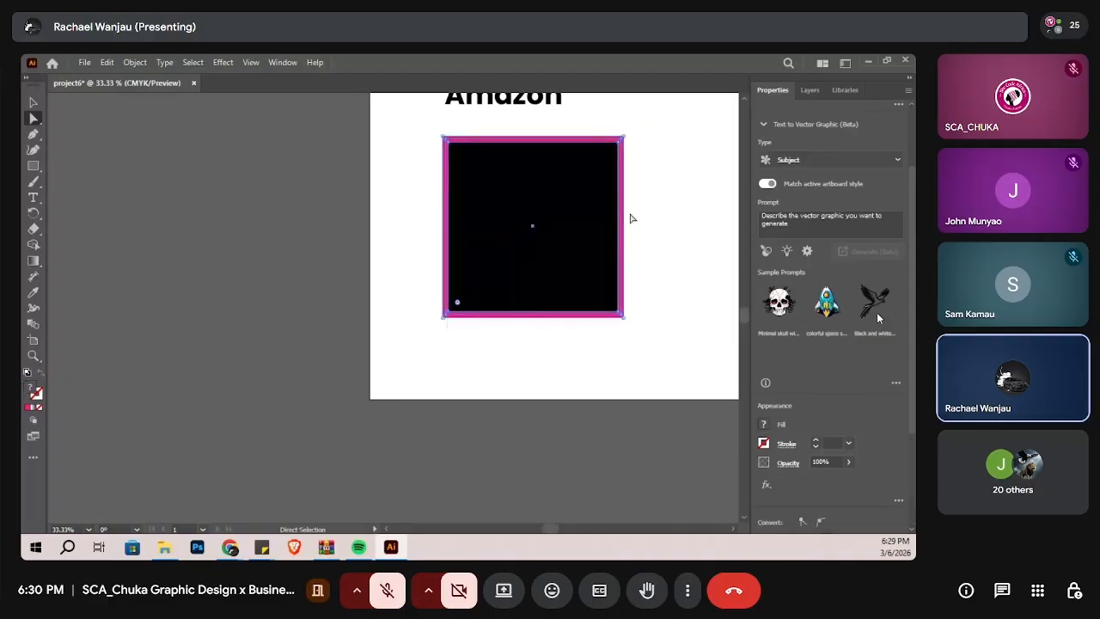
pyautogui.rightClick(555, 241)
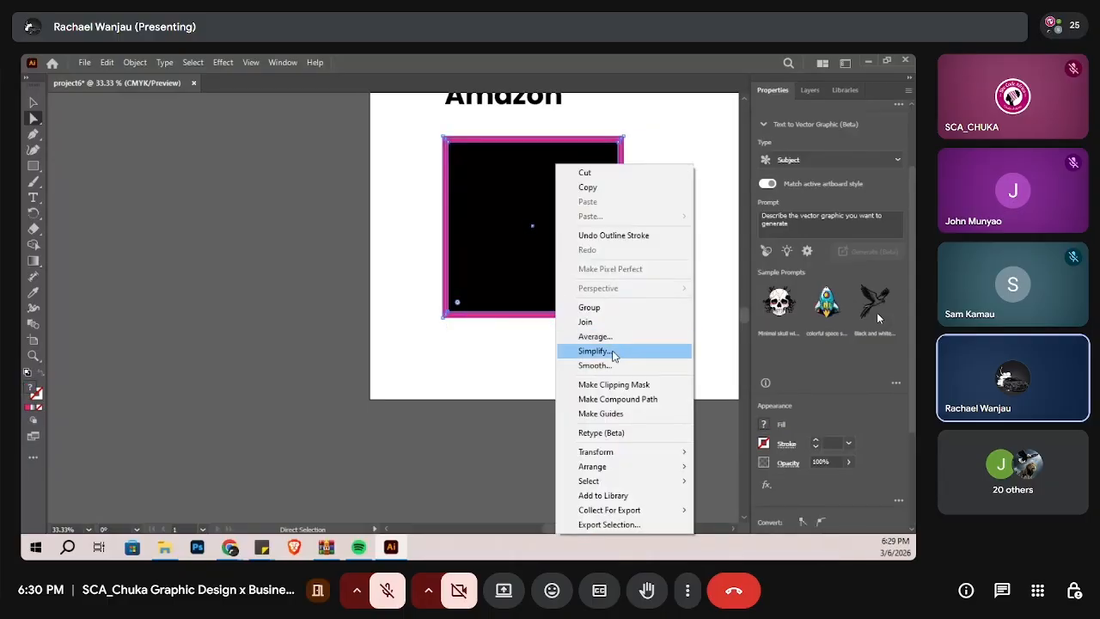
# Step: Try to move the pink border by its lower edge, and undo the resulting distortion
pyautogui.click(494, 319)
pyautogui.moveTo(493, 319); pyautogui.dragTo(424, 337)
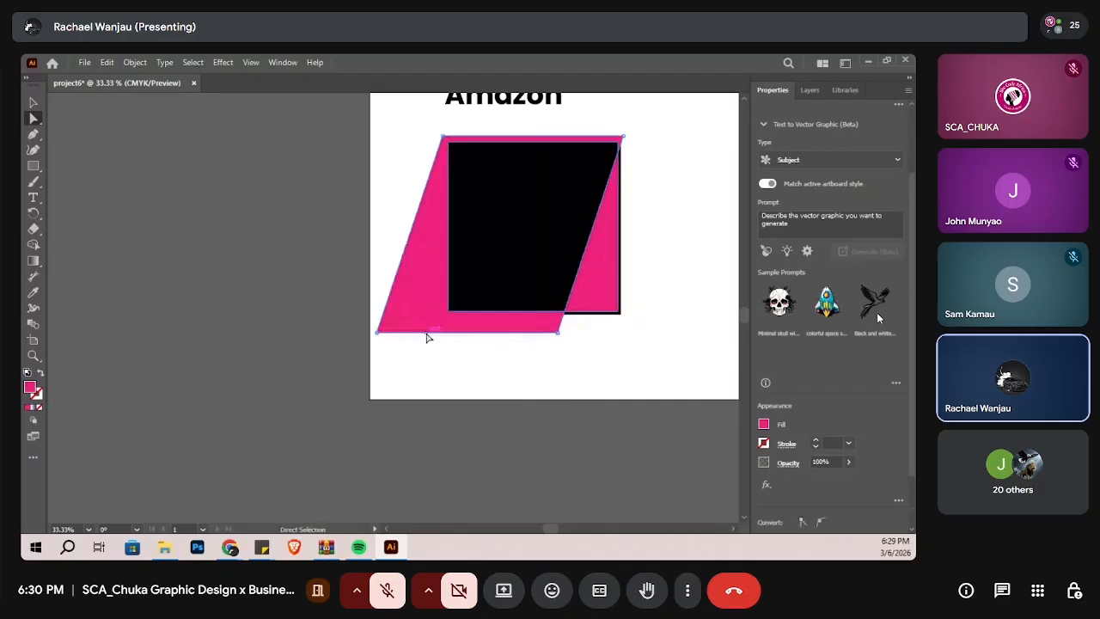
pyautogui.hotkey('ctrl', 'z')
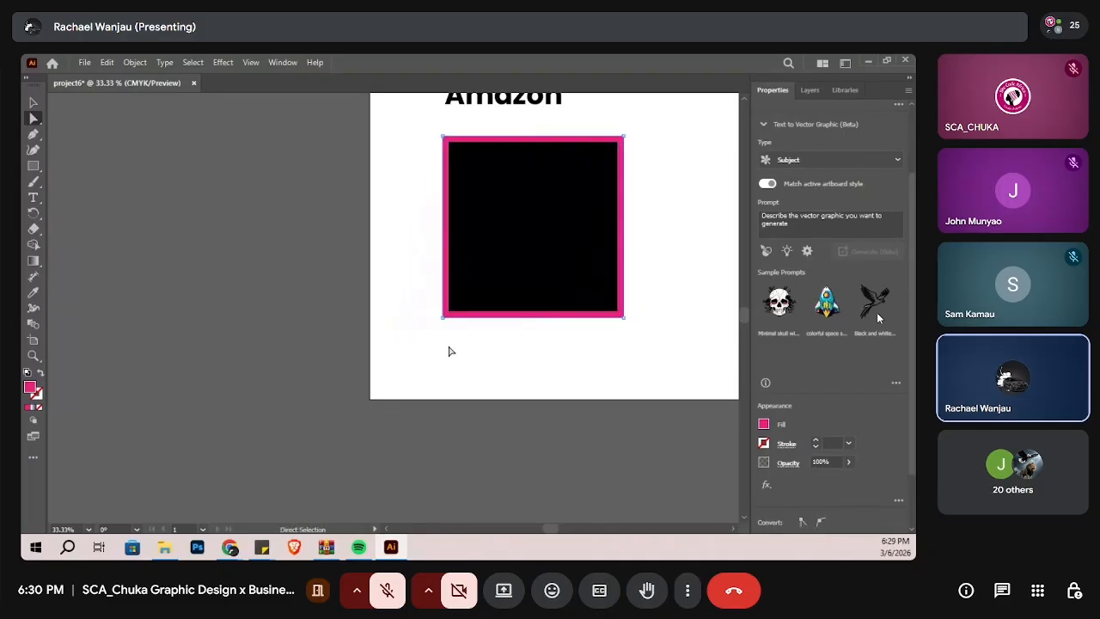
# Step: Select the whole outlined pink border and move it down and slightly left, partly off the black square
pyautogui.click(503, 229)
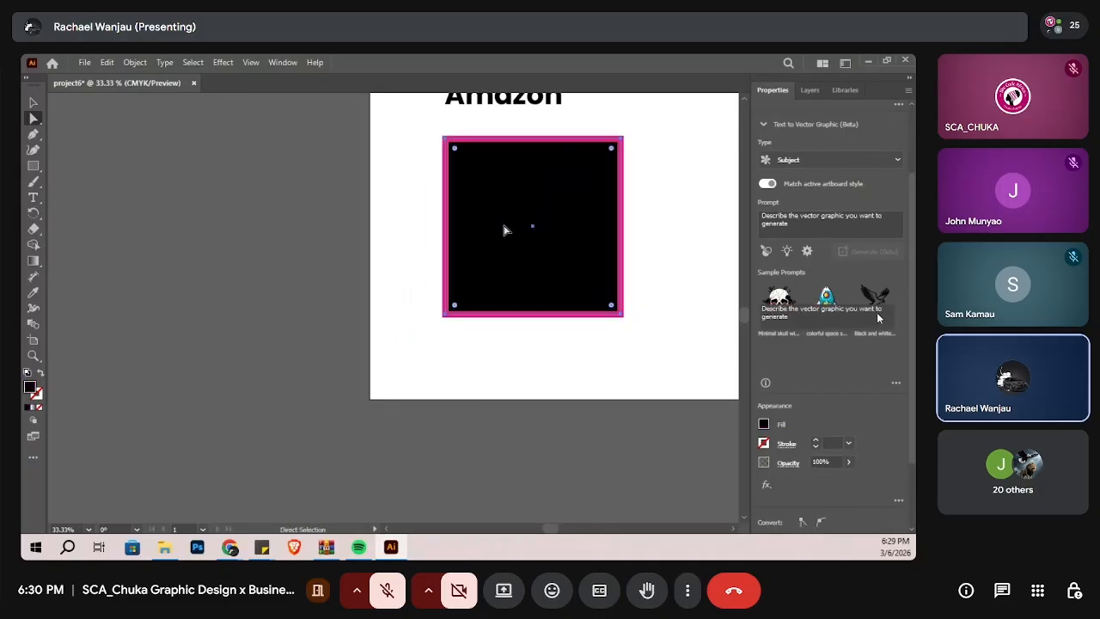
pyautogui.click(482, 142)
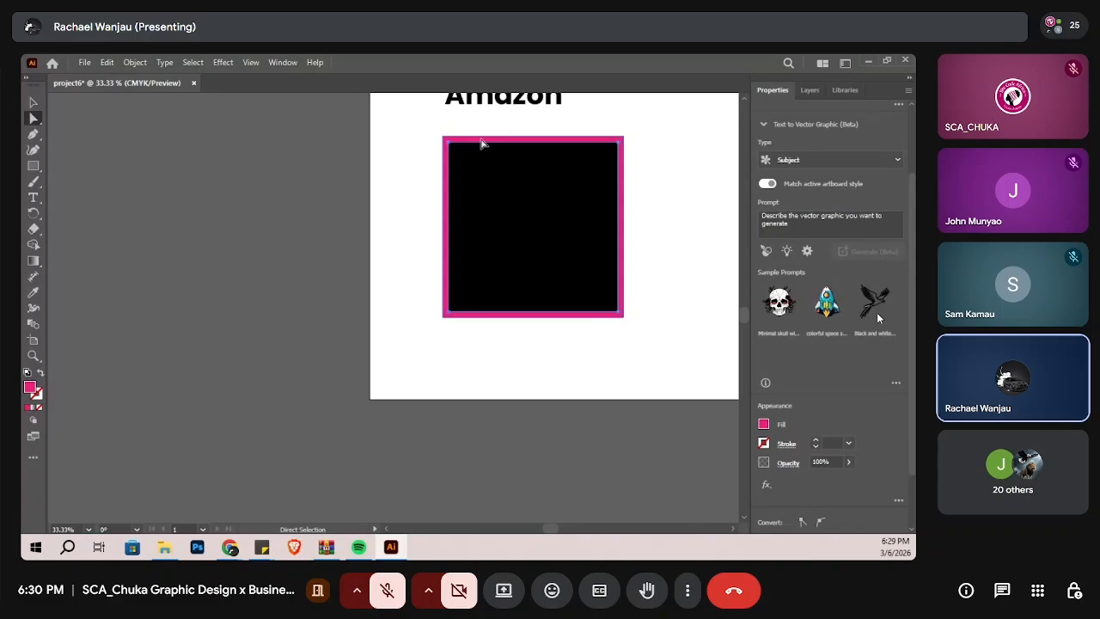
pyautogui.moveTo(482, 142); pyautogui.dragTo(506, 203)
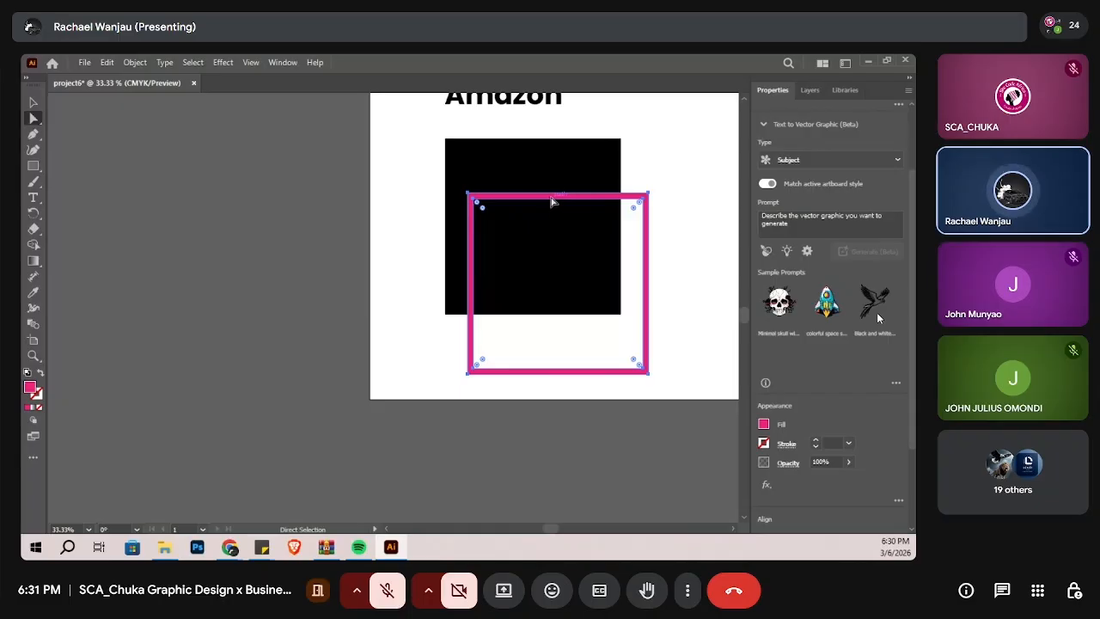
pyautogui.moveTo(554, 202); pyautogui.dragTo(510, 209)
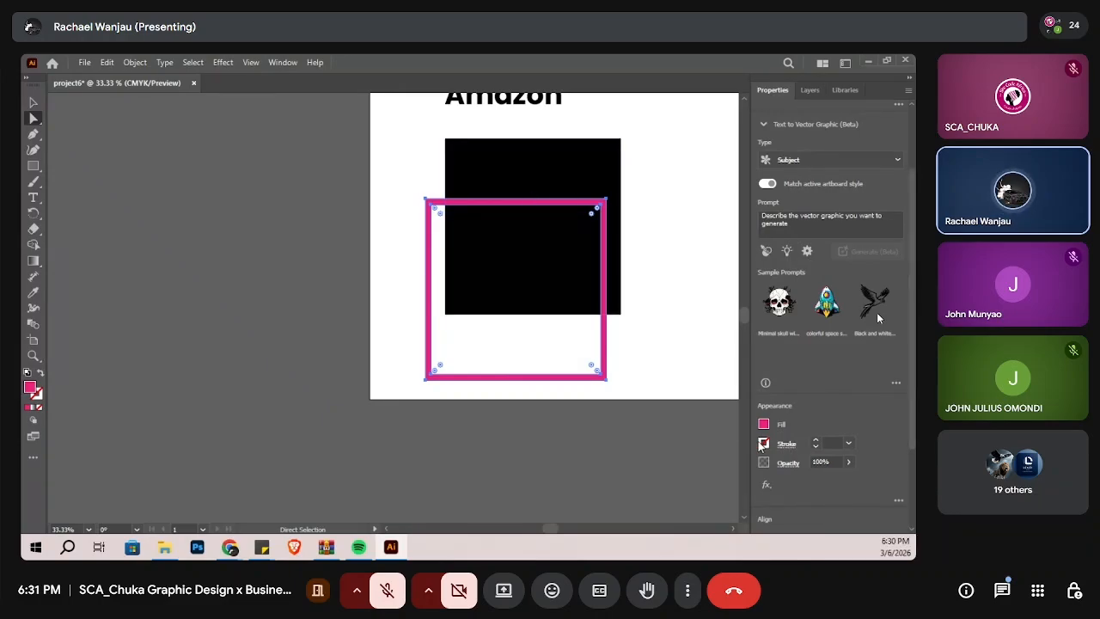
pyautogui.click(128, 63)
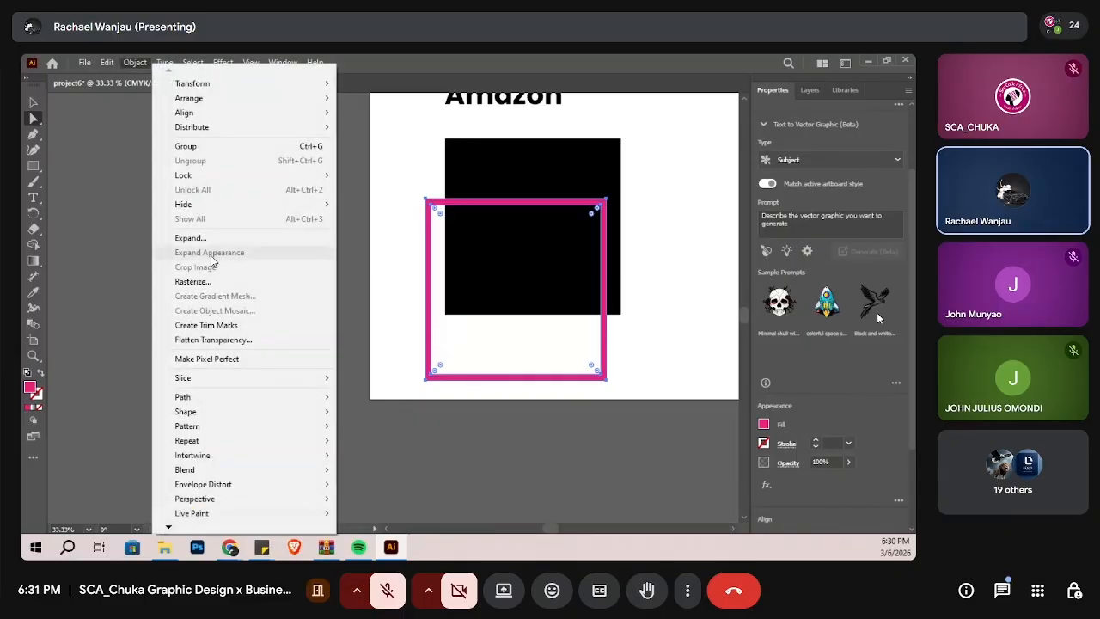
pyautogui.moveTo(246, 397)
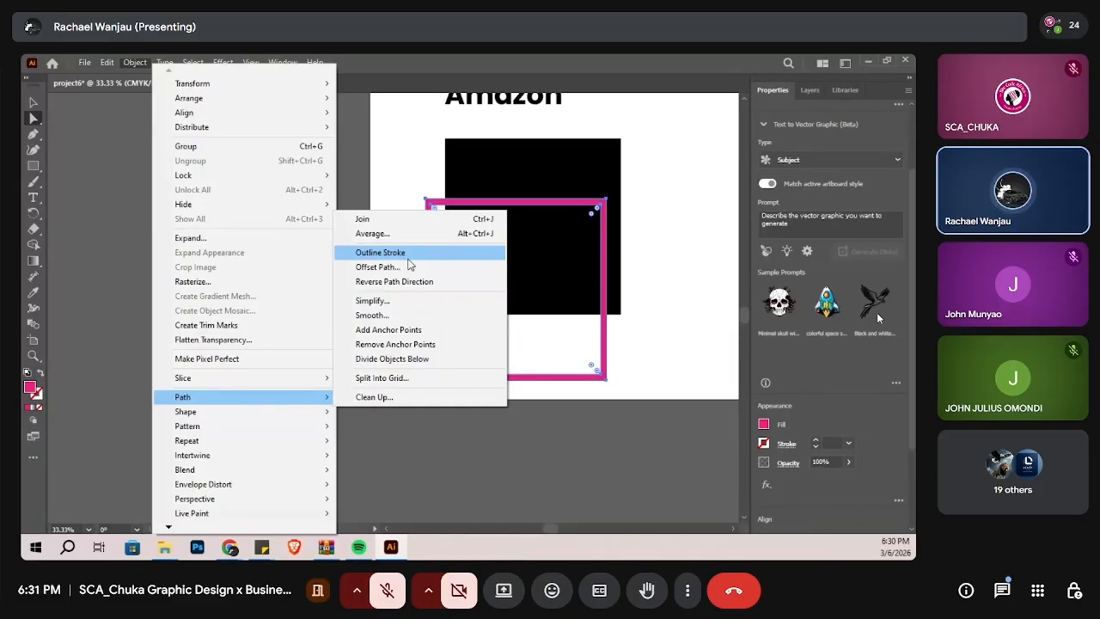
pyautogui.click(697, 275)
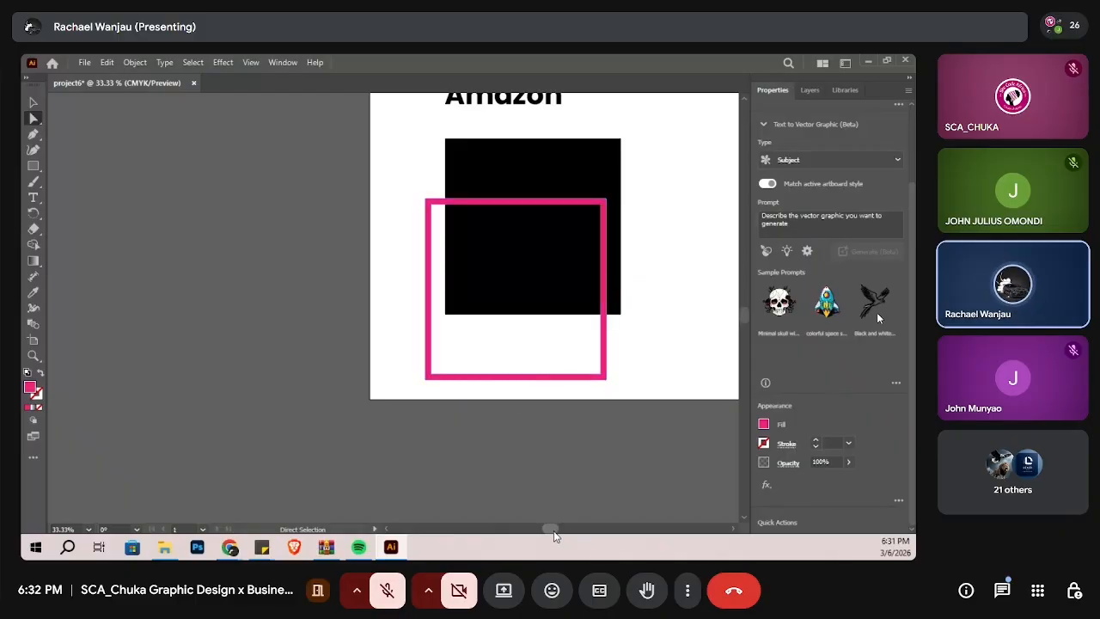
# Step: Draw a small square on the artboard to the right of the large black square and fill it with black
pyautogui.moveTo(554, 530); pyautogui.dragTo(574, 536)
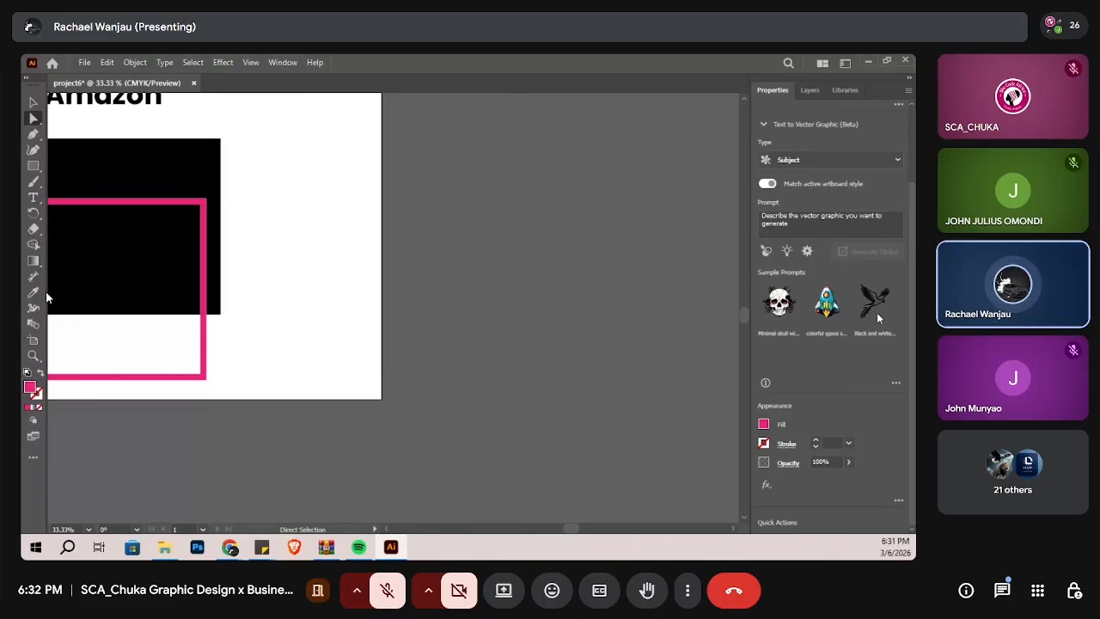
pyautogui.click(32, 168)
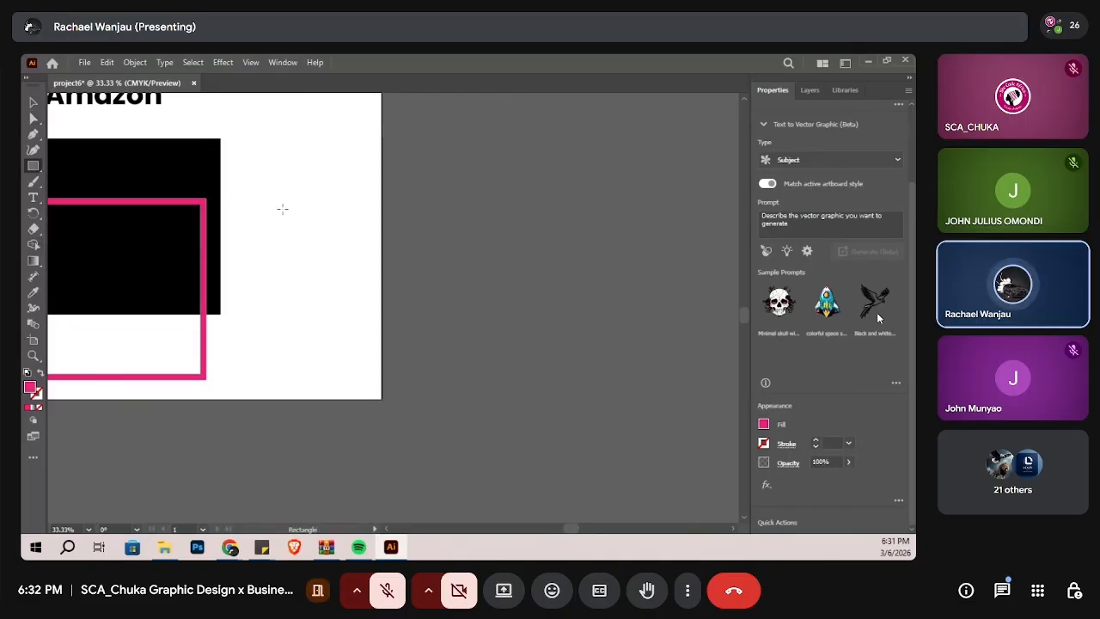
pyautogui.moveTo(282, 207); pyautogui.dragTo(368, 292)
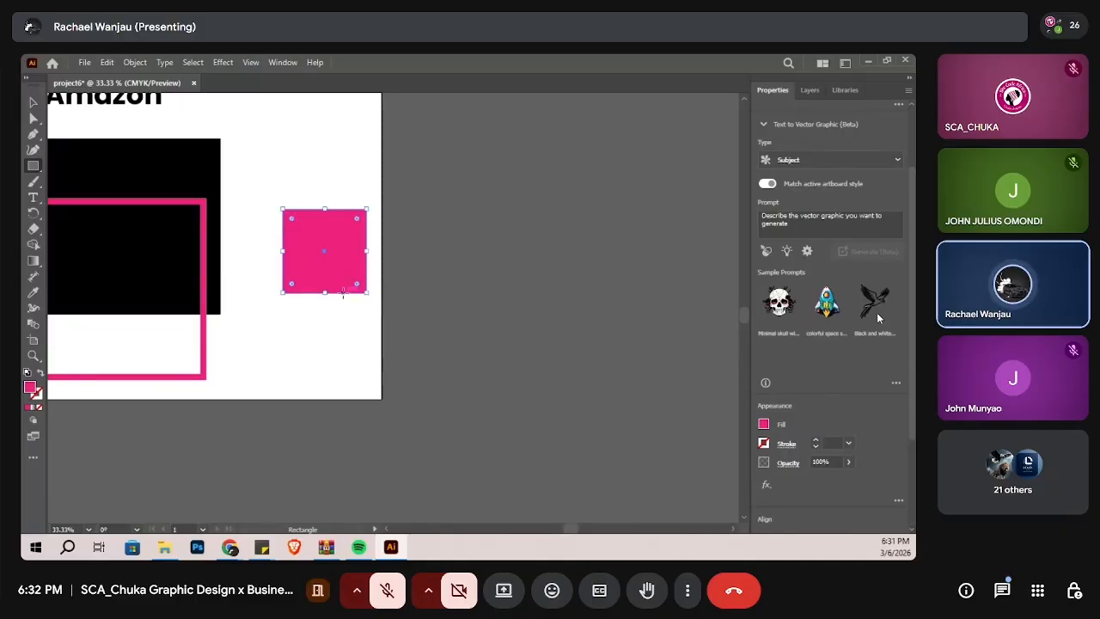
pyautogui.click(763, 425)
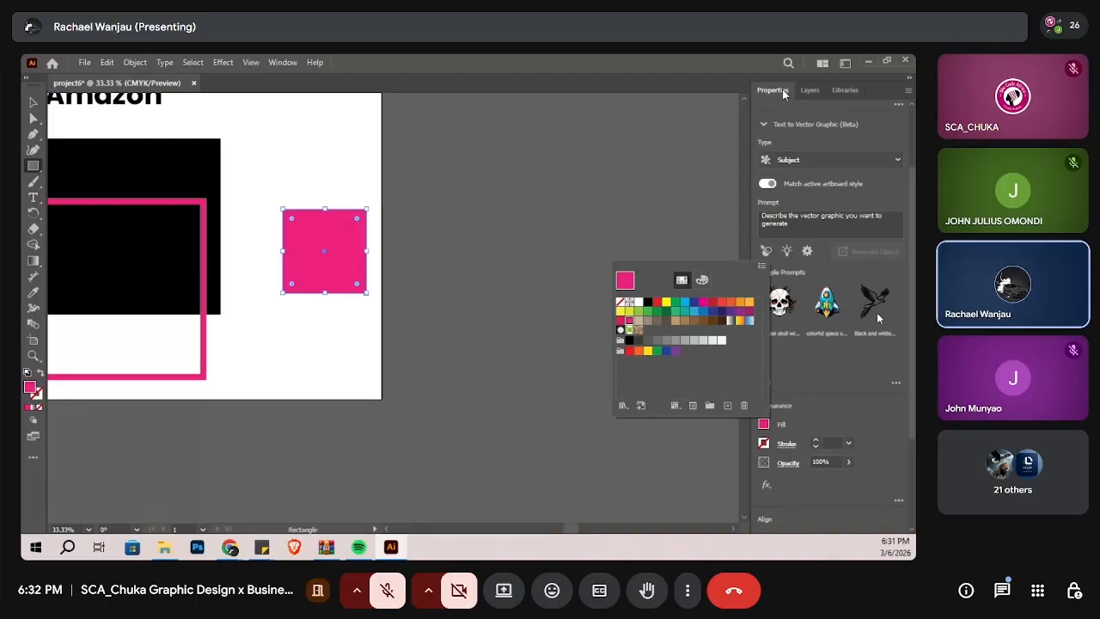
pyautogui.click(647, 302)
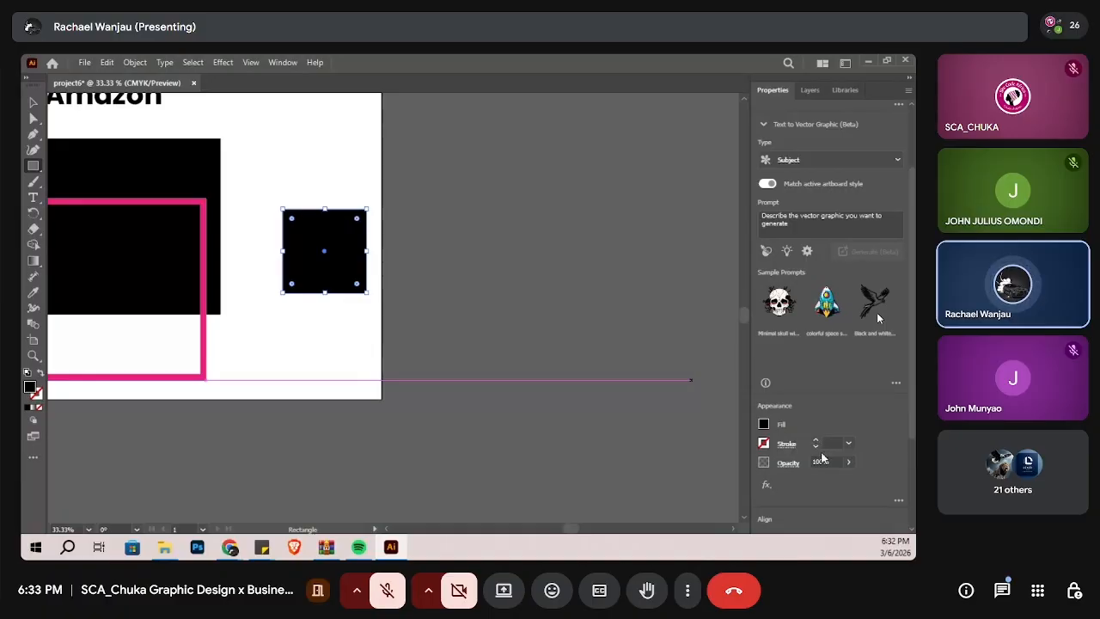
# Step: Give the small black square a 21 pt pink stroke
pyautogui.click(816, 442)
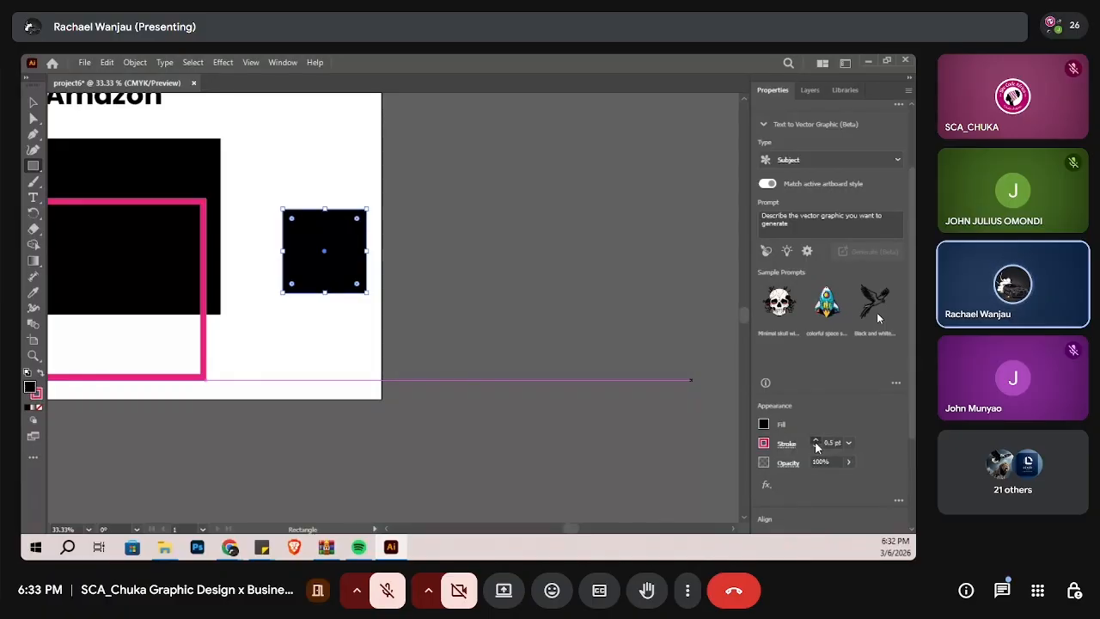
pyautogui.click(815, 441)
pyautogui.click(815, 442)
pyautogui.click(815, 441)
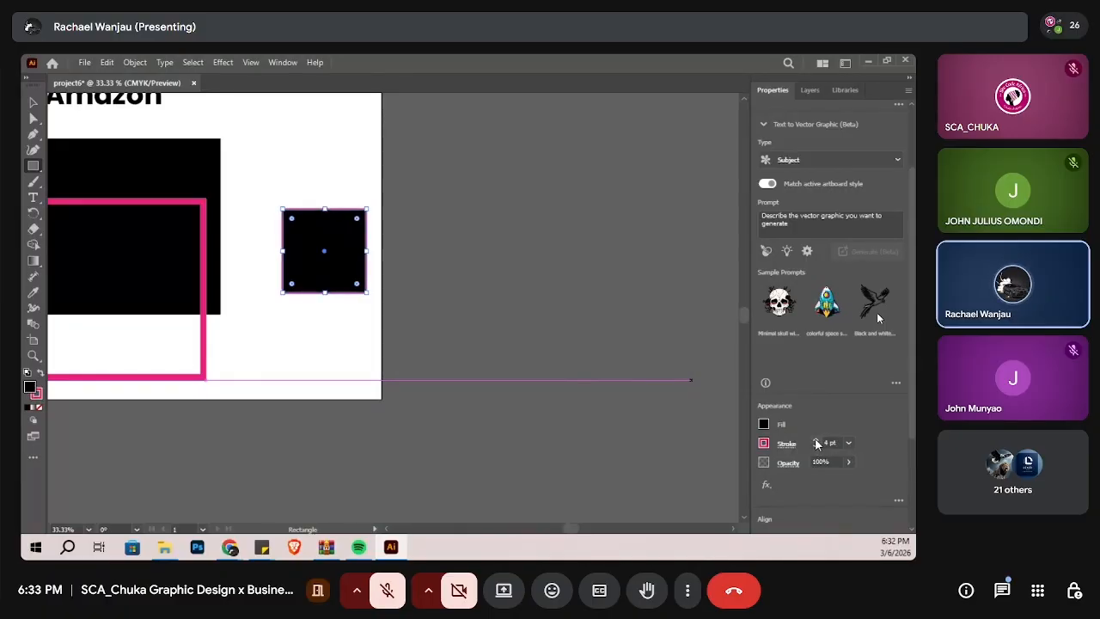
pyautogui.click(815, 441)
pyautogui.click(815, 441)
pyautogui.click(816, 442)
pyautogui.click(816, 442)
pyautogui.click(815, 441)
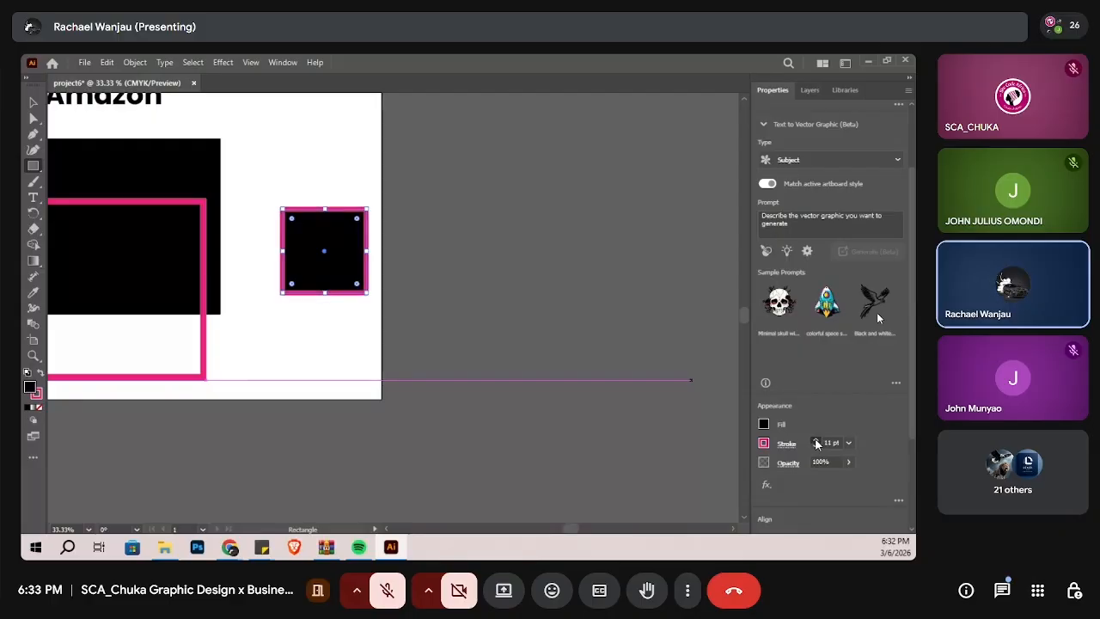
pyautogui.click(815, 442)
pyautogui.click(815, 441)
pyautogui.click(816, 441)
pyautogui.click(815, 442)
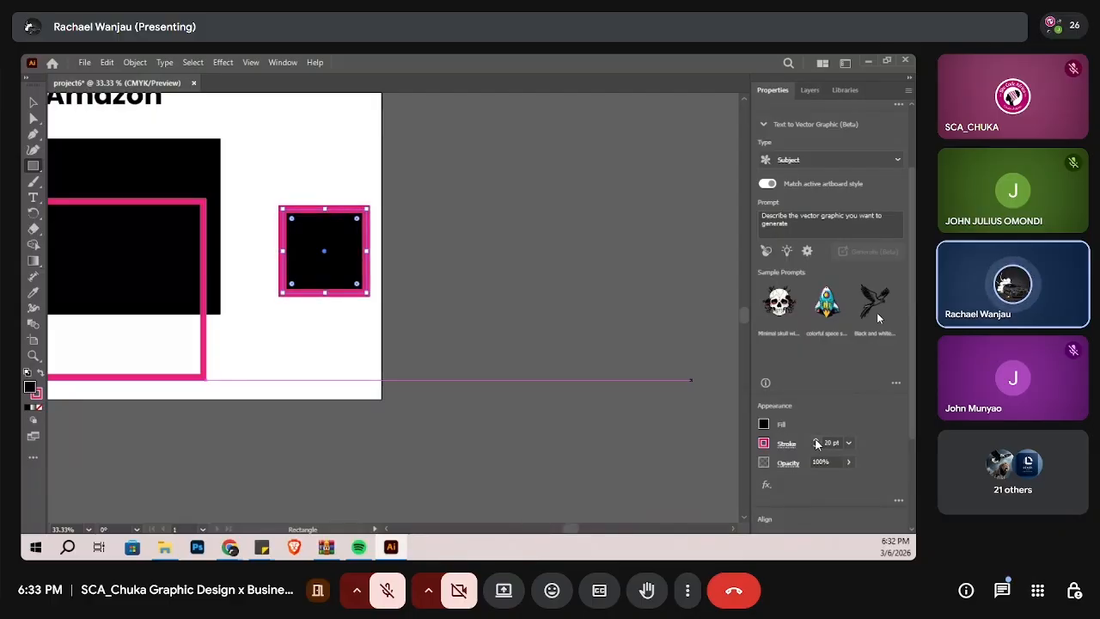
pyautogui.click(815, 442)
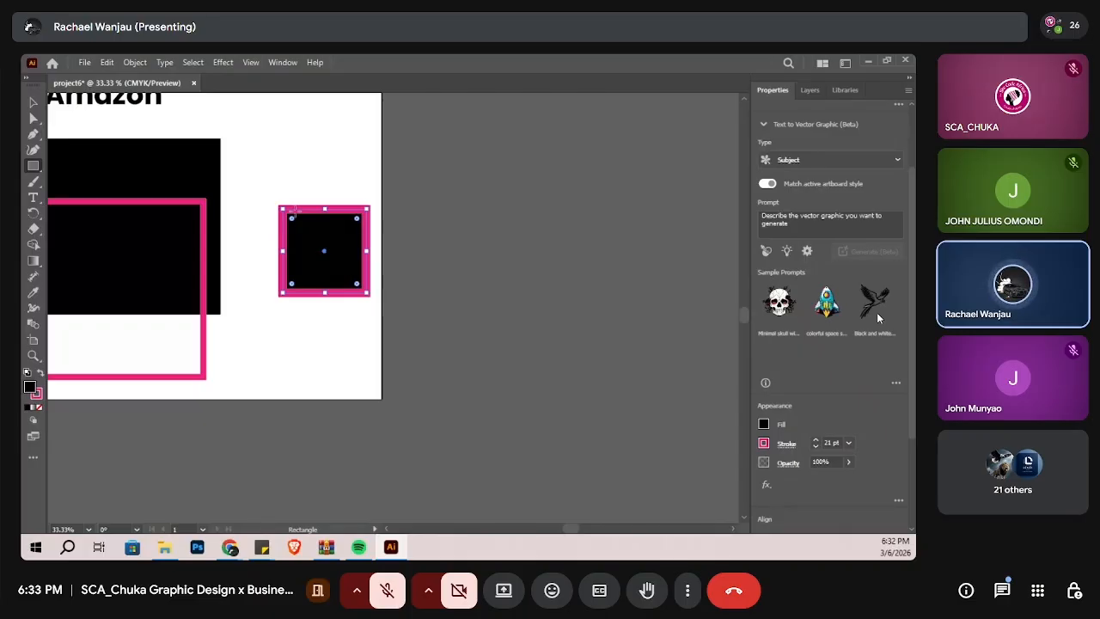
# Step: Try converting the small square's pink stroke into a shape with Outline Stroke, and undo the conversion
pyautogui.click(134, 63)
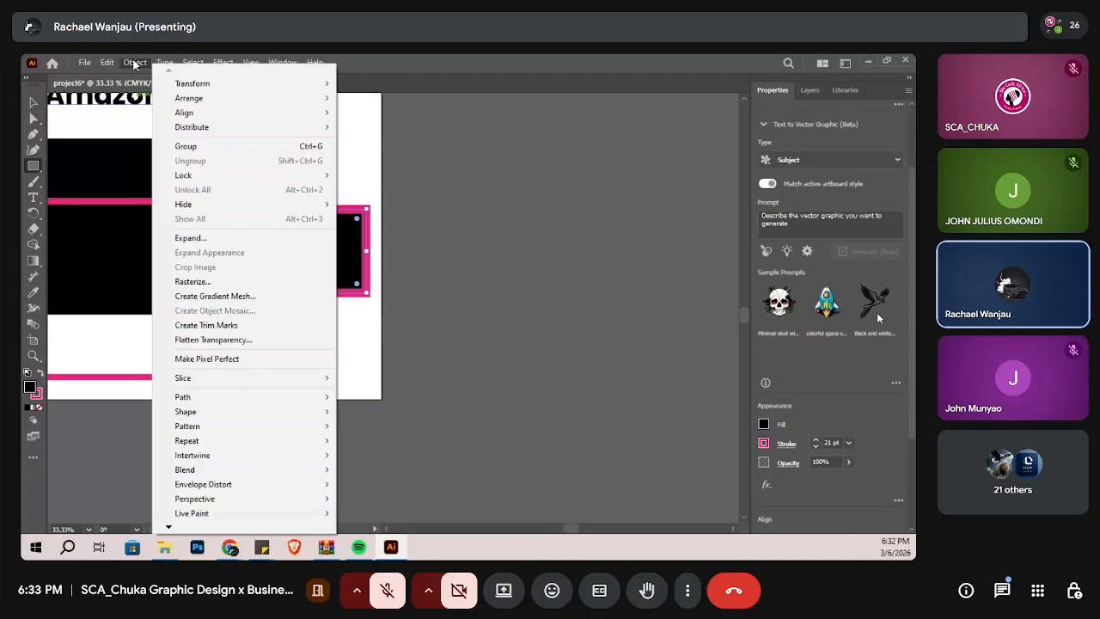
pyautogui.moveTo(294, 399)
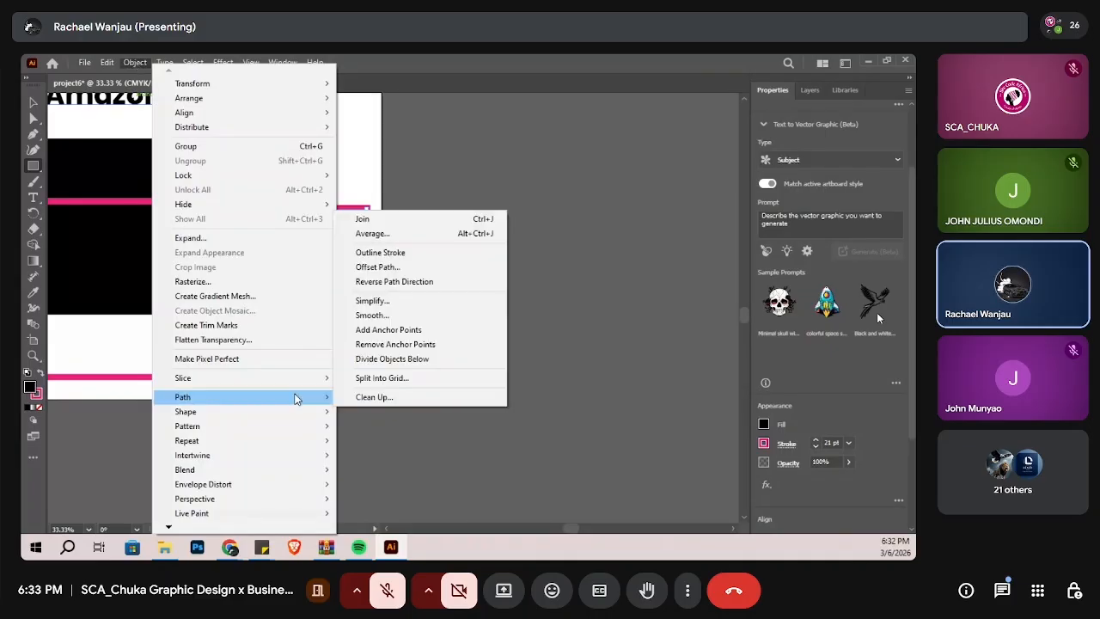
pyautogui.click(363, 363)
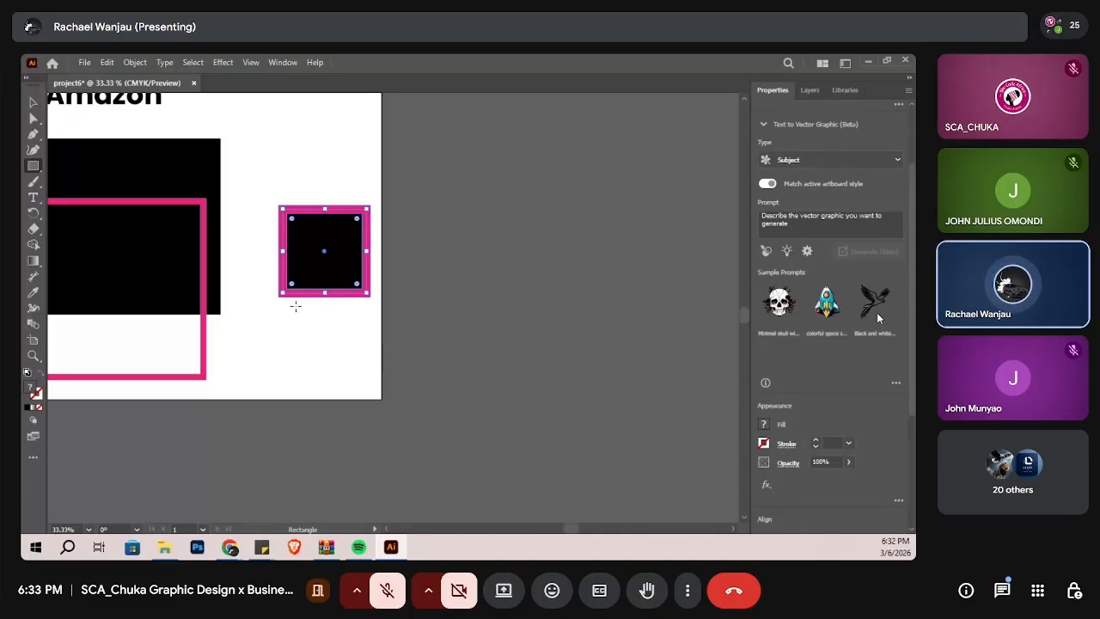
pyautogui.scroll(3, 296, 306)
pyautogui.scroll(2, 296, 306)
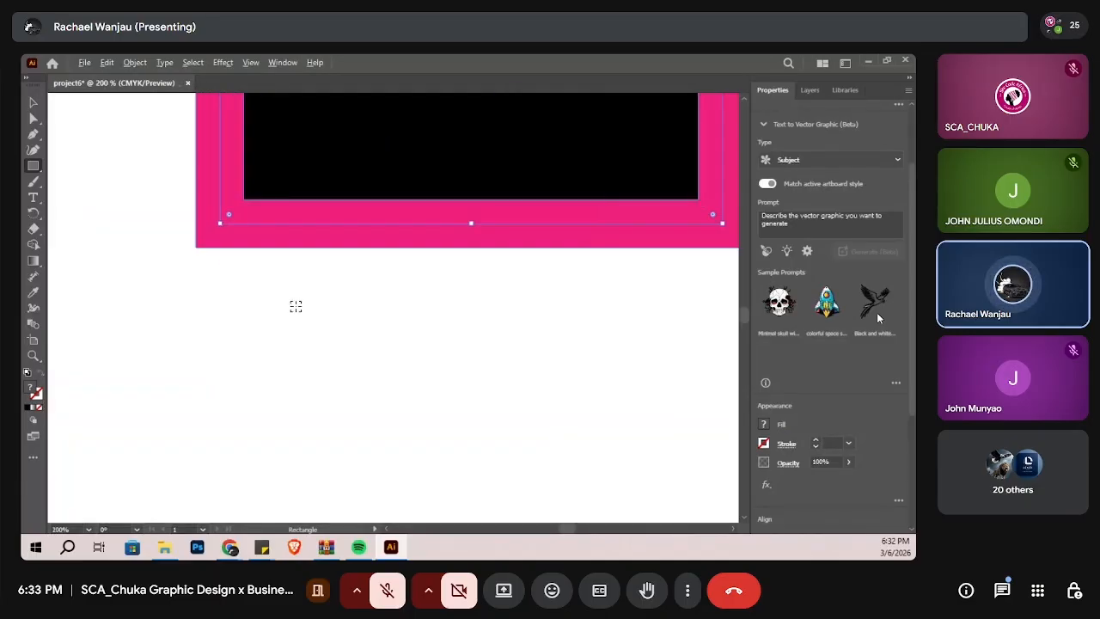
pyautogui.click(336, 244)
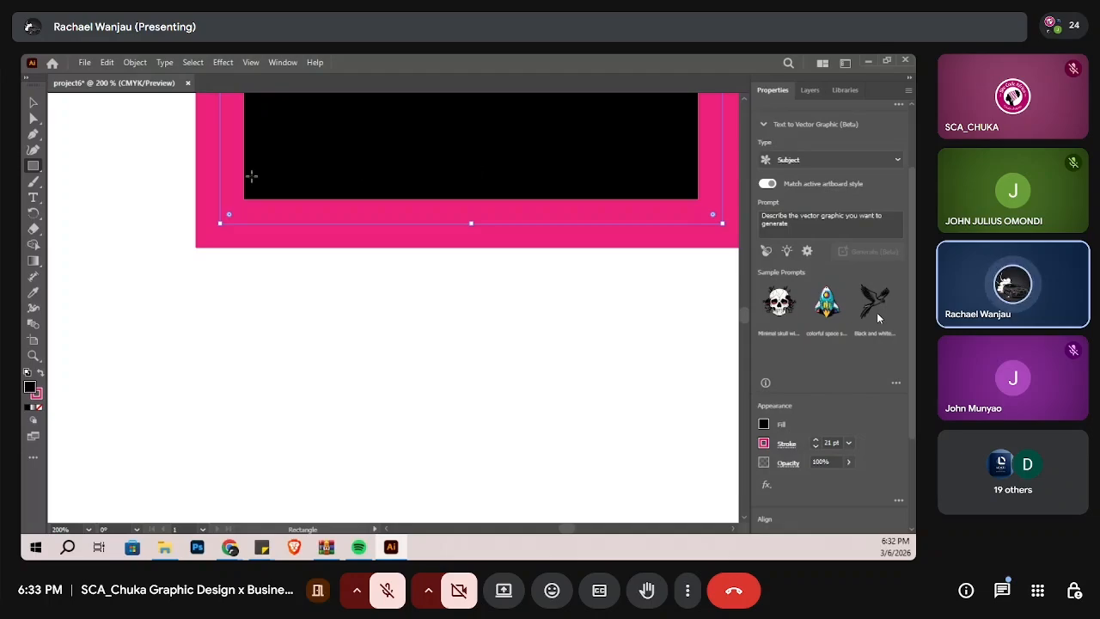
# Step: Convert the small square's pink stroke into a separate shape with Outline Stroke
pyautogui.click(133, 62)
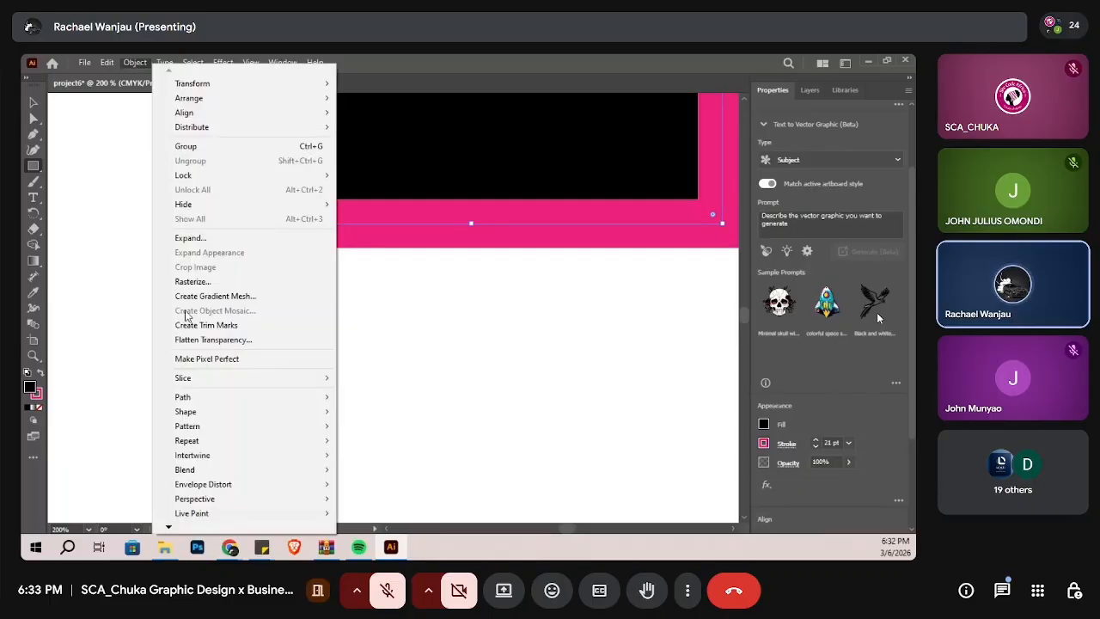
pyautogui.moveTo(221, 401)
pyautogui.click(415, 252)
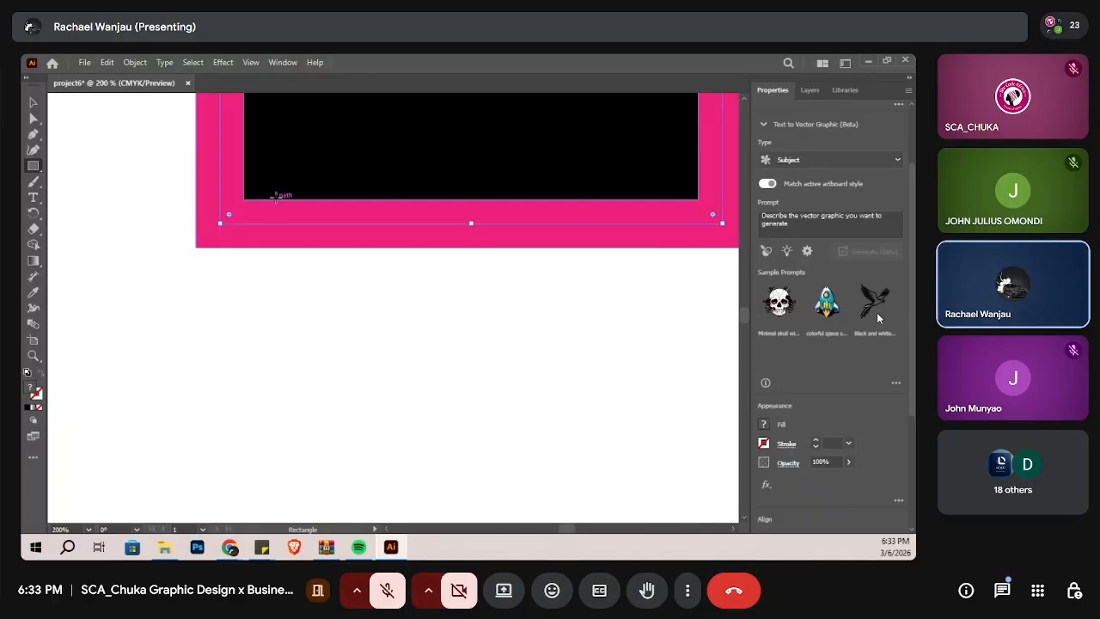
# Step: Move the small black square together with its outlined pink border down and to the left on the artboard
pyautogui.click(35, 118)
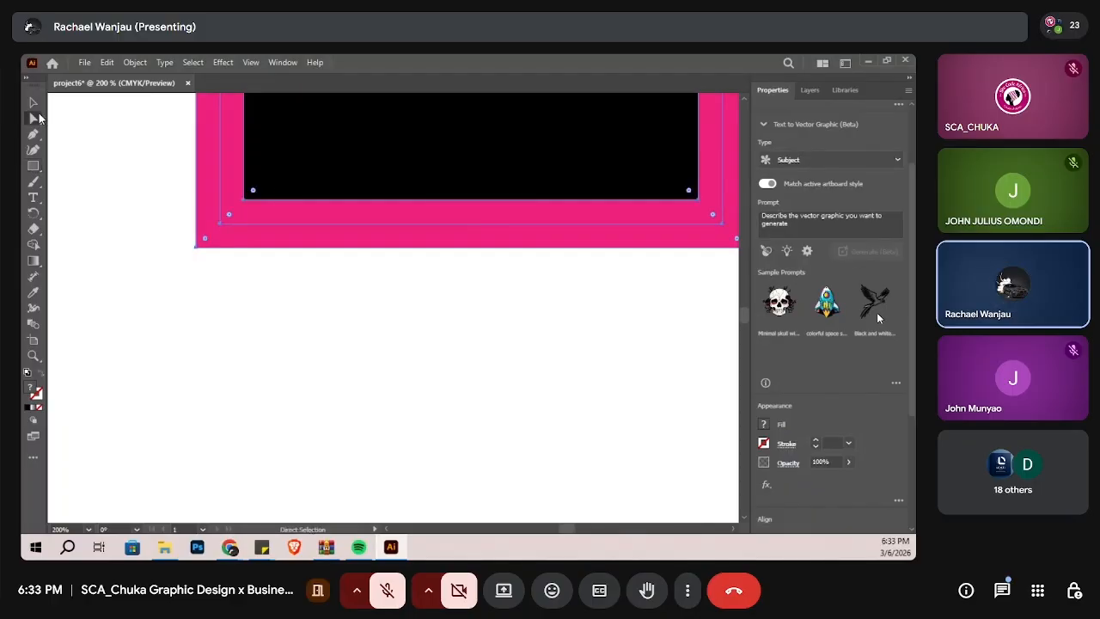
pyautogui.click(33, 102)
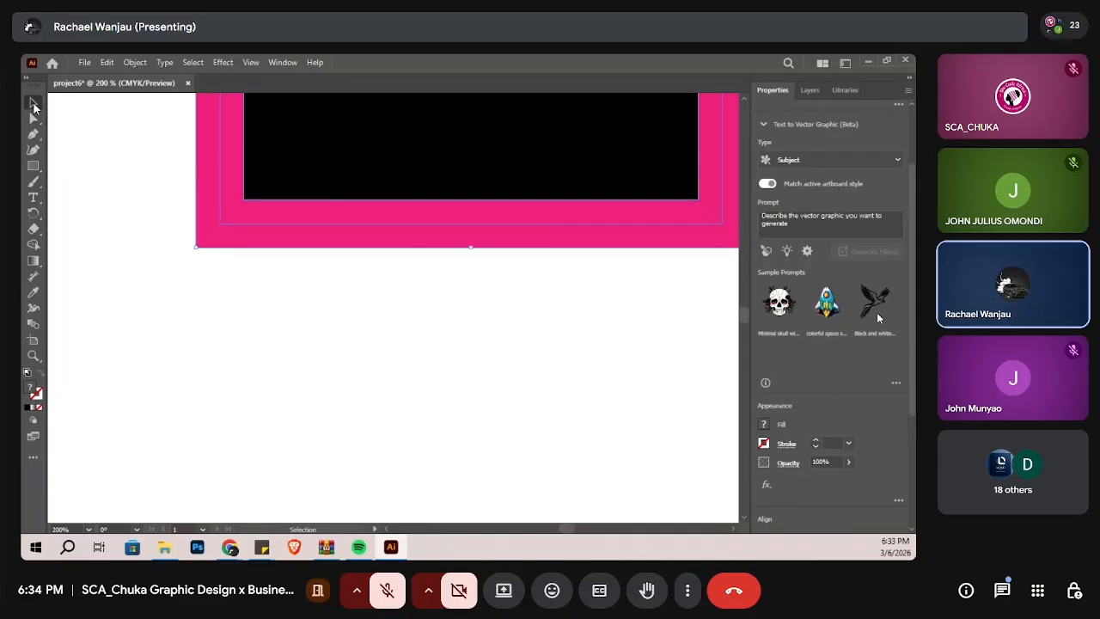
pyautogui.moveTo(241, 245); pyautogui.dragTo(230, 454)
pyautogui.click(34, 118)
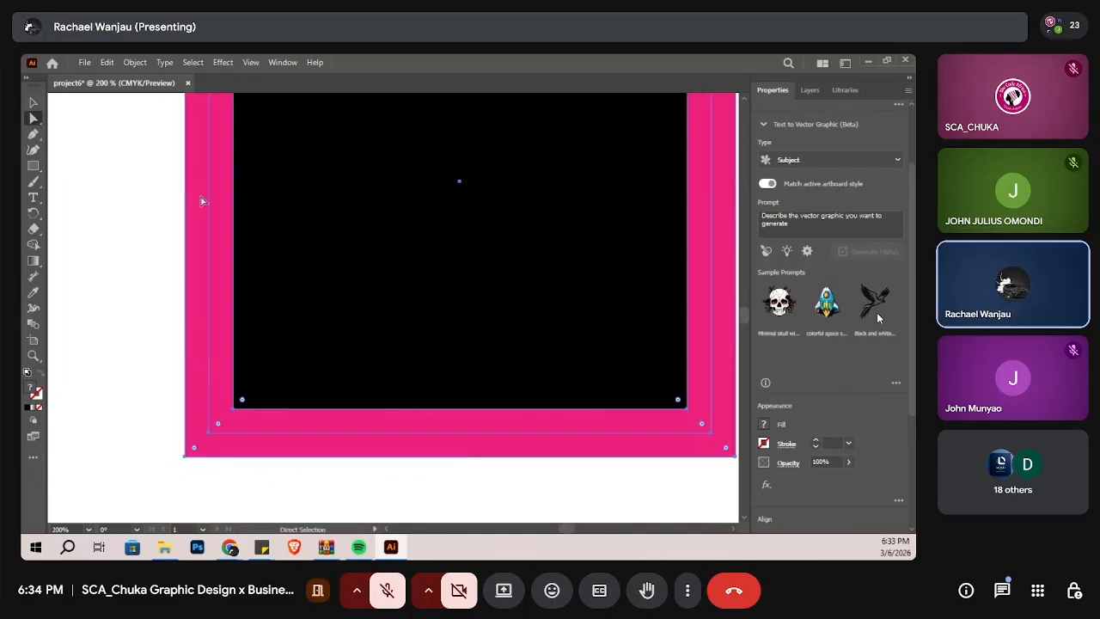
pyautogui.moveTo(239, 255); pyautogui.dragTo(155, 316)
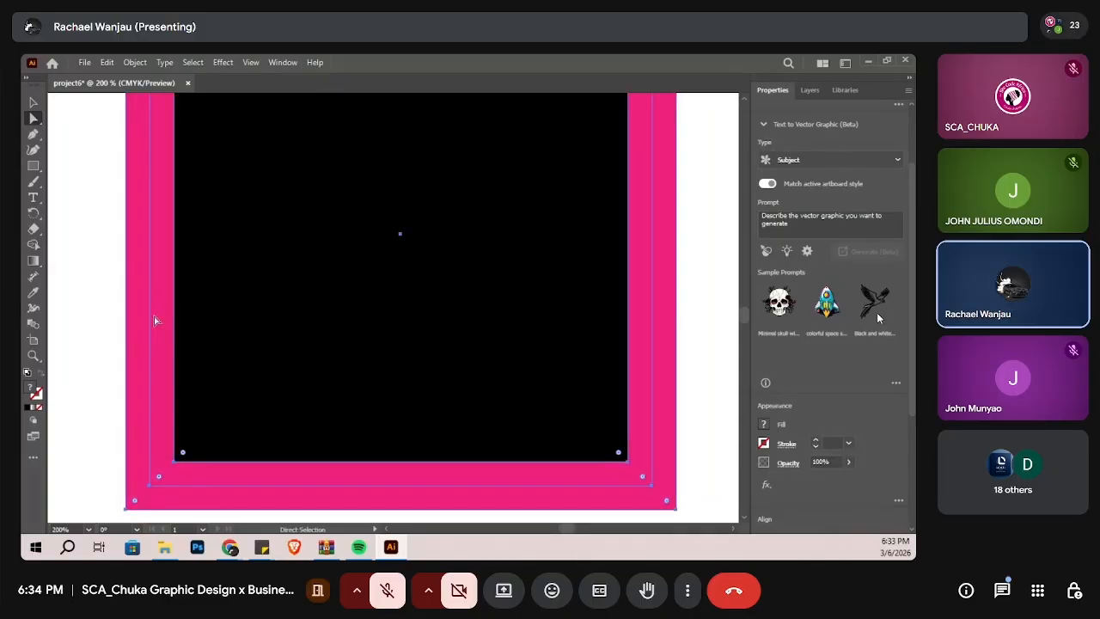
pyautogui.keyDown('alt'); pyautogui.scroll(1, 154, 316); pyautogui.keyUp('alt')
pyautogui.scroll(-8, 153, 316)
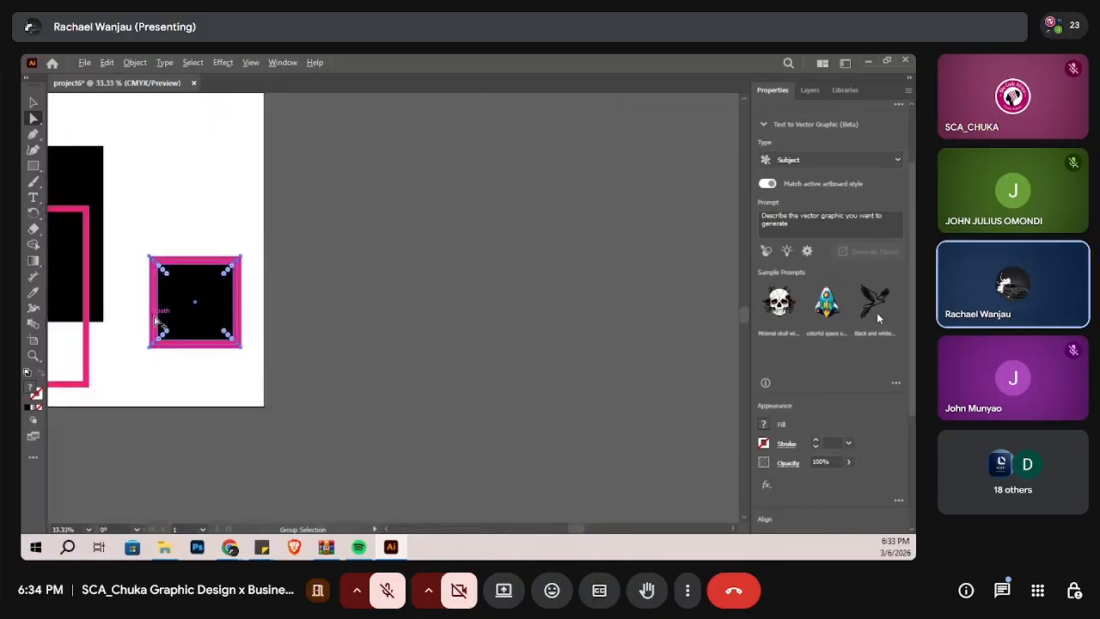
# Step: Try moving only the small square's outlined pink border slightly left with Direct Selection, and undo the move
pyautogui.click(192, 246)
pyautogui.click(179, 287)
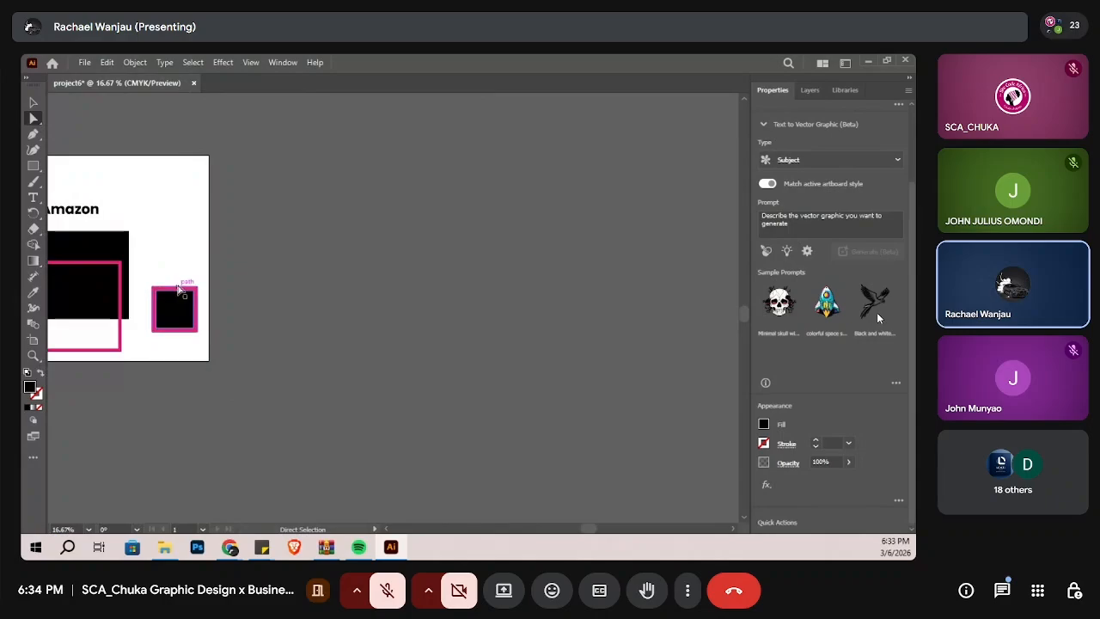
pyautogui.moveTo(180, 287); pyautogui.dragTo(174, 287)
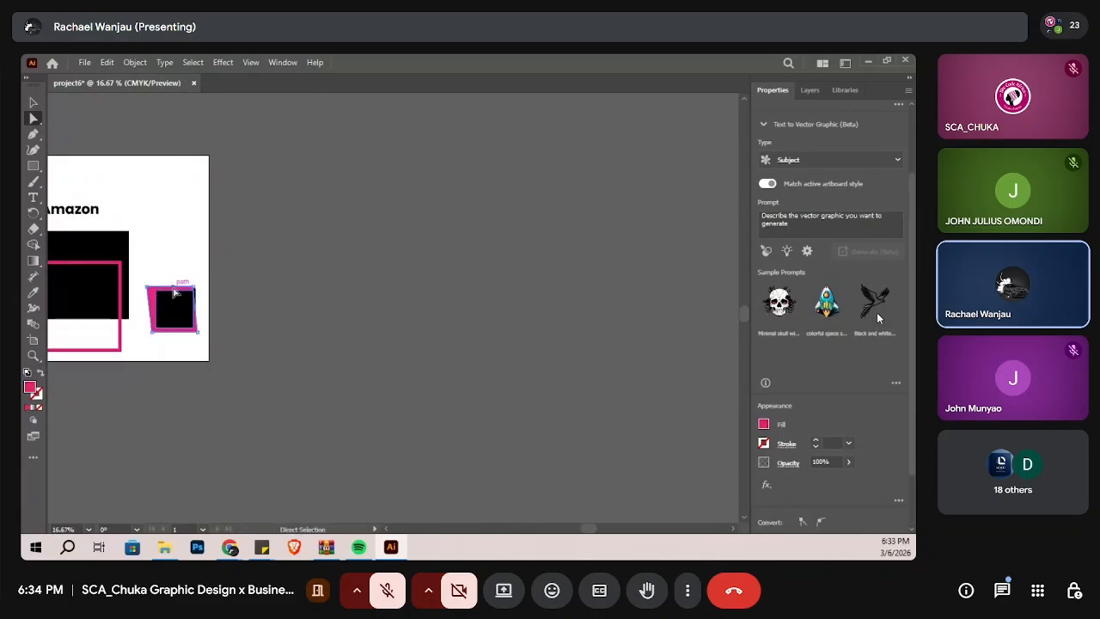
pyautogui.hotkey('ctrl', 'z')
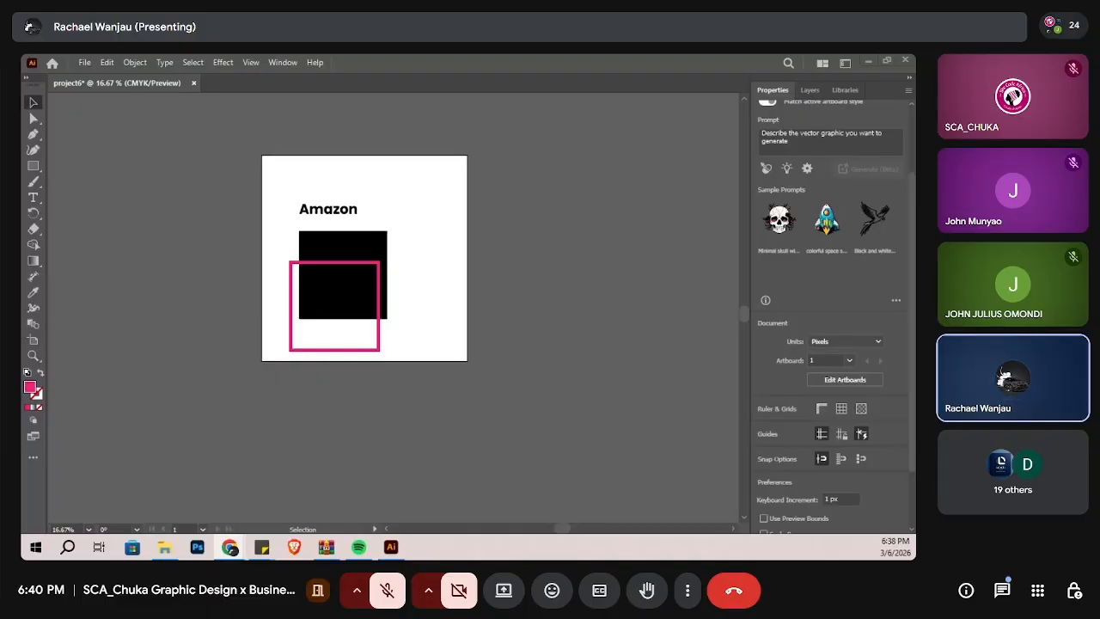
# Step: Shift part of the large outlined pink border's path slightly with Direct Selection
pyautogui.click(33, 117)
pyautogui.click(292, 275)
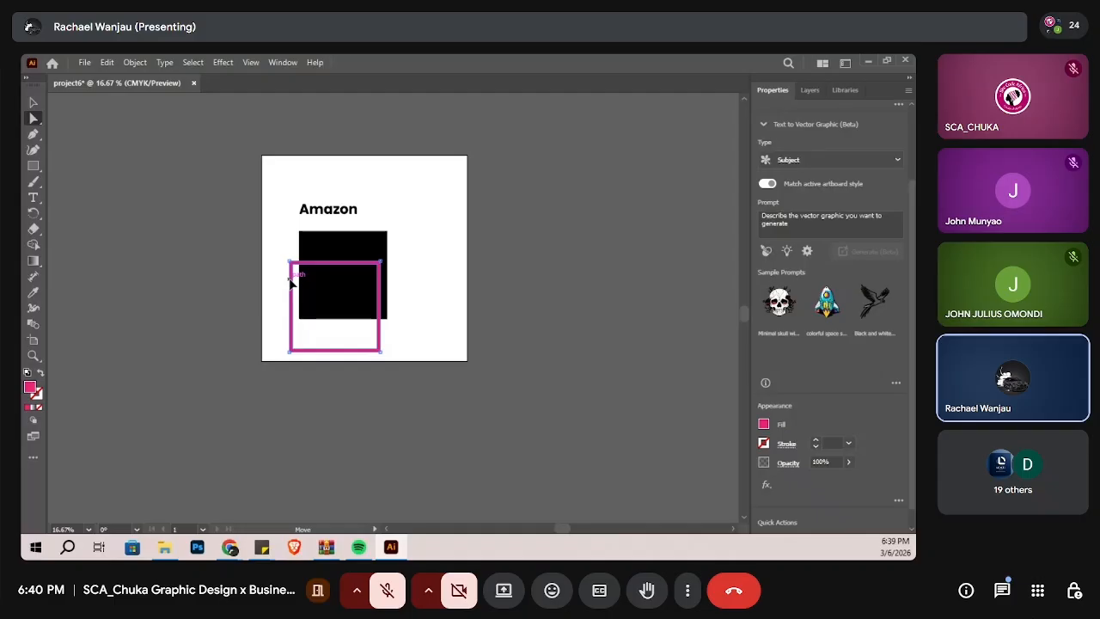
pyautogui.click(292, 284)
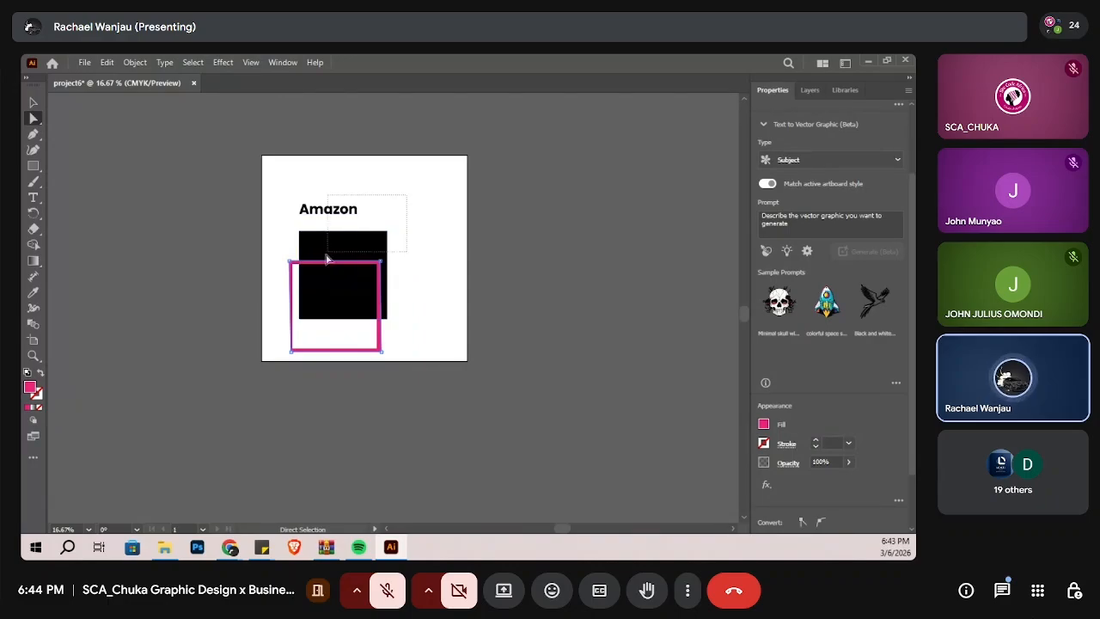
# Step: Delete the Amazon text, the large black square and the pink border to clear the artboard
pyautogui.click(315, 299)
pyautogui.press('Delete')
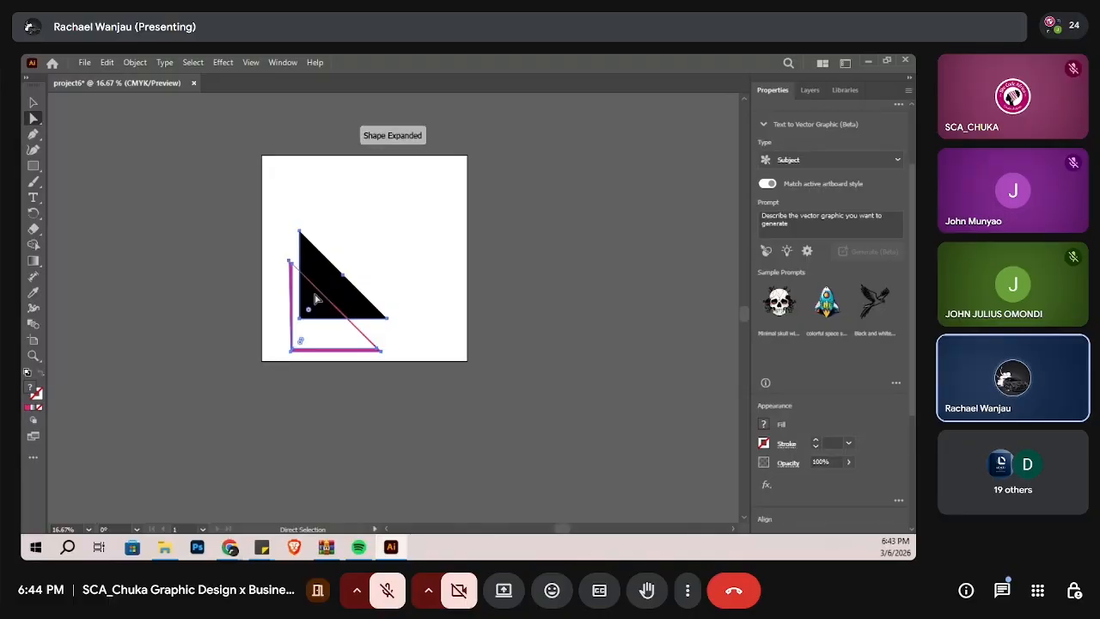
pyautogui.press('Delete')
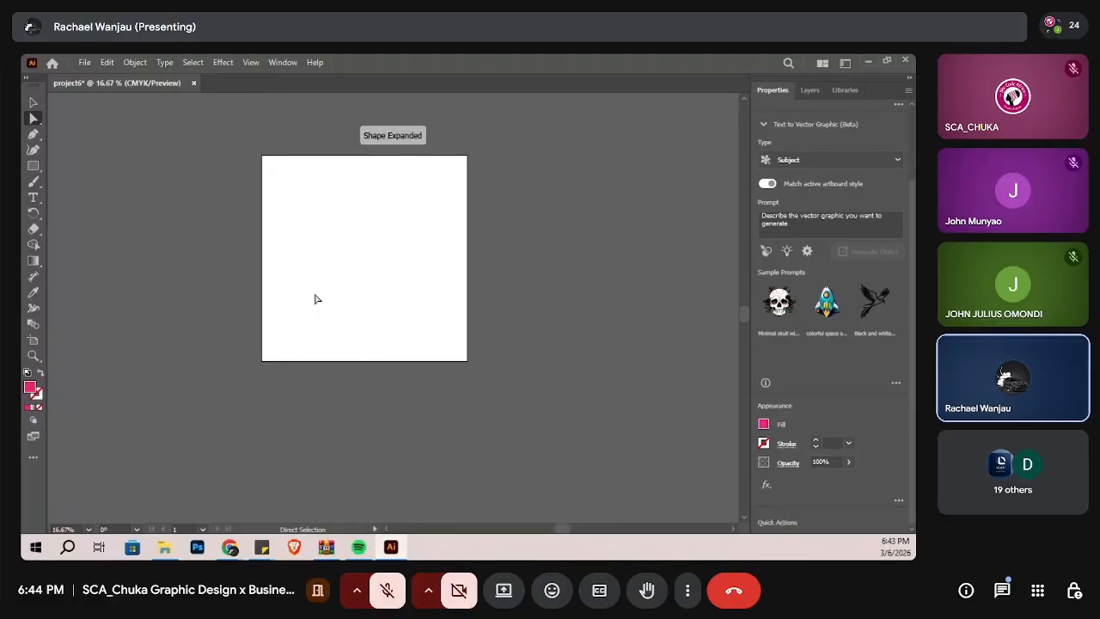
# Step: Draw a pink rectangle without a stroke in the upper-left area of the empty artboard
pyautogui.click(34, 167)
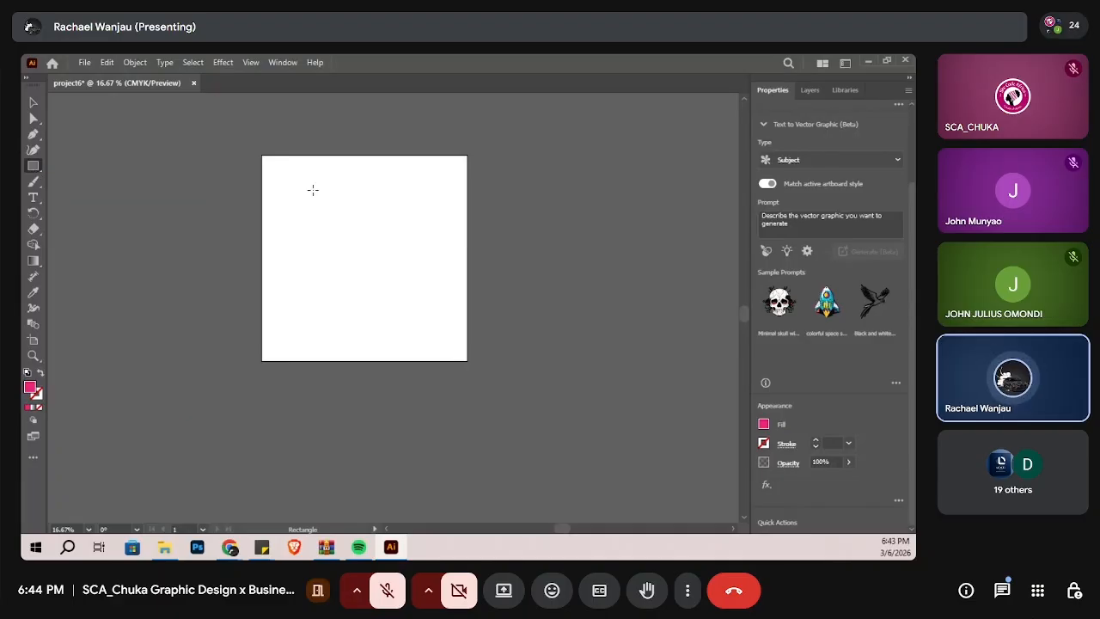
pyautogui.moveTo(292, 187); pyautogui.dragTo(384, 278)
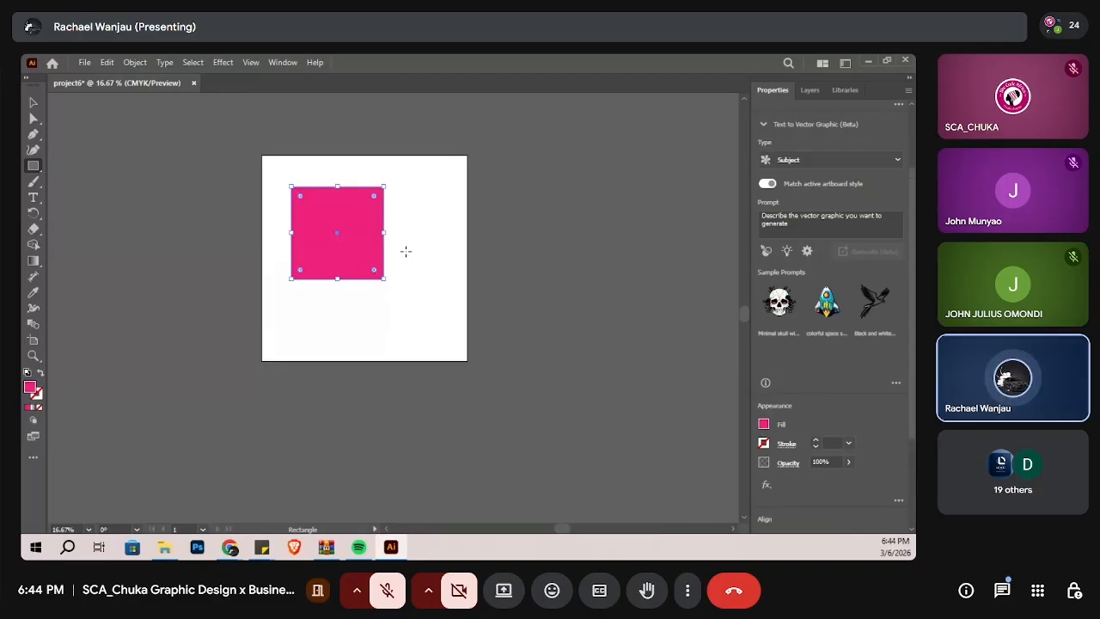
pyautogui.moveTo(384, 279); pyautogui.dragTo(353, 257)
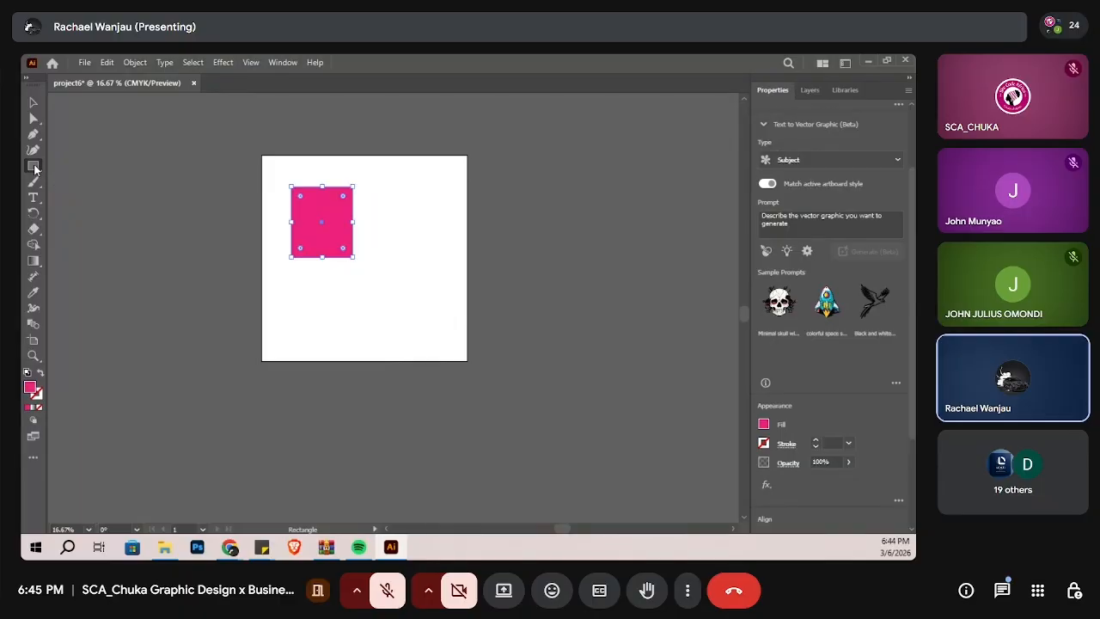
# Step: Draw a circle overlapping the pink rectangle's lower-right corner and fill it with yellow
pyautogui.moveTo(35, 168); pyautogui.dragTo(84, 183)
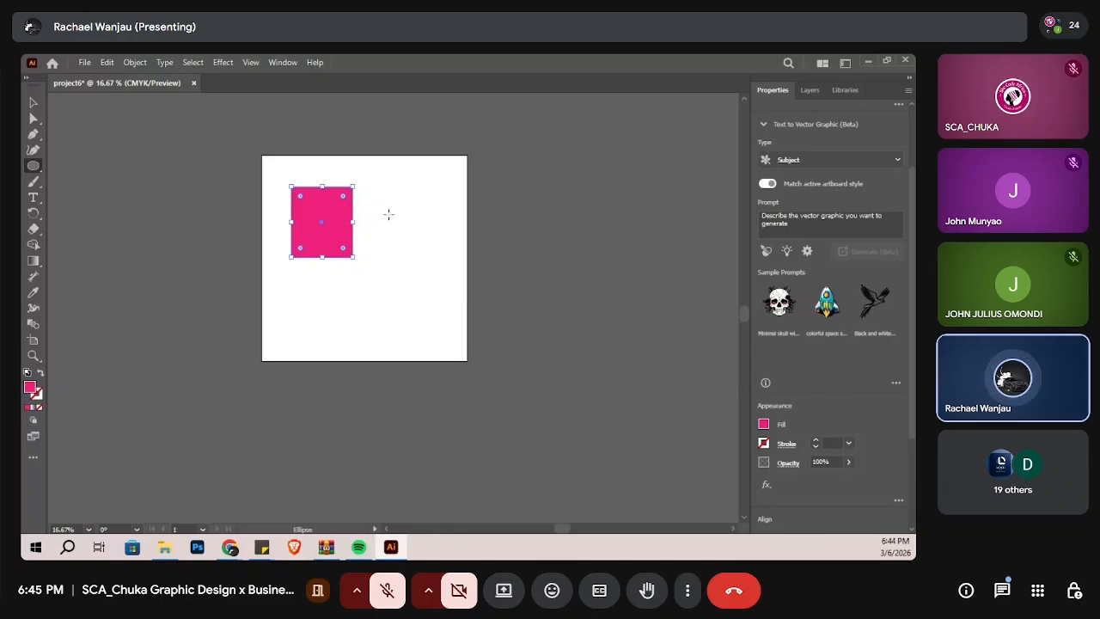
pyautogui.moveTo(388, 215); pyautogui.dragTo(324, 292)
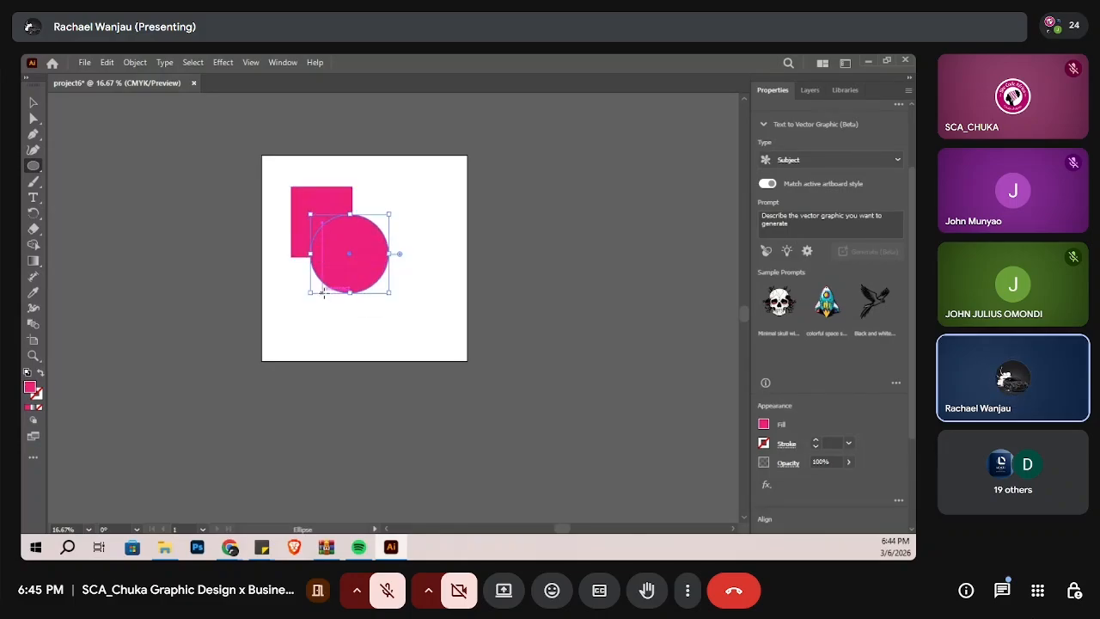
pyautogui.click(762, 425)
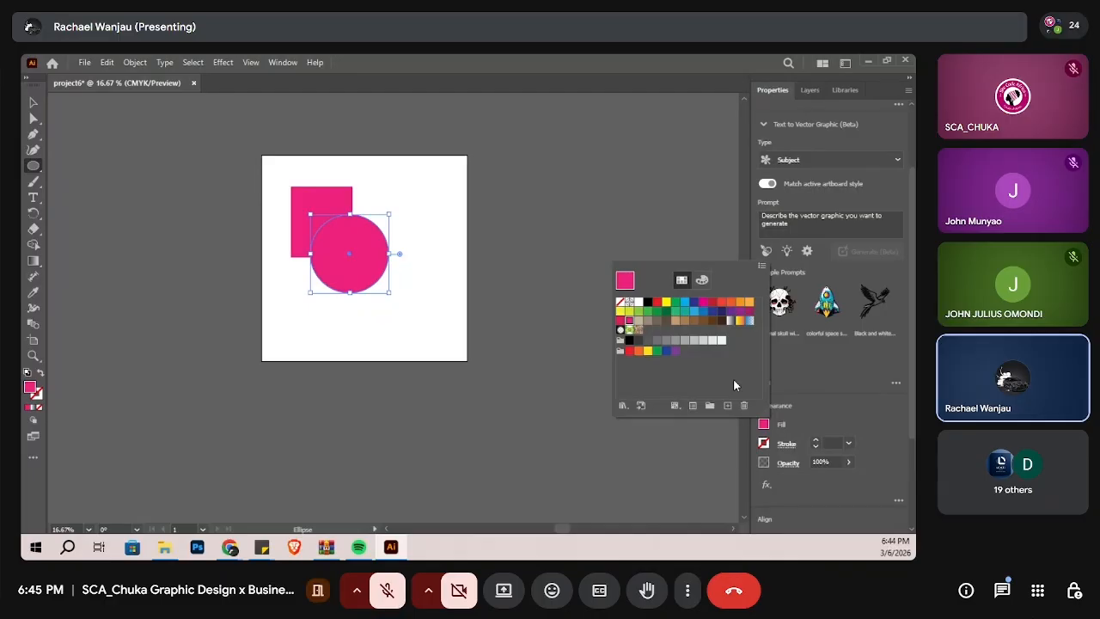
pyautogui.click(665, 301)
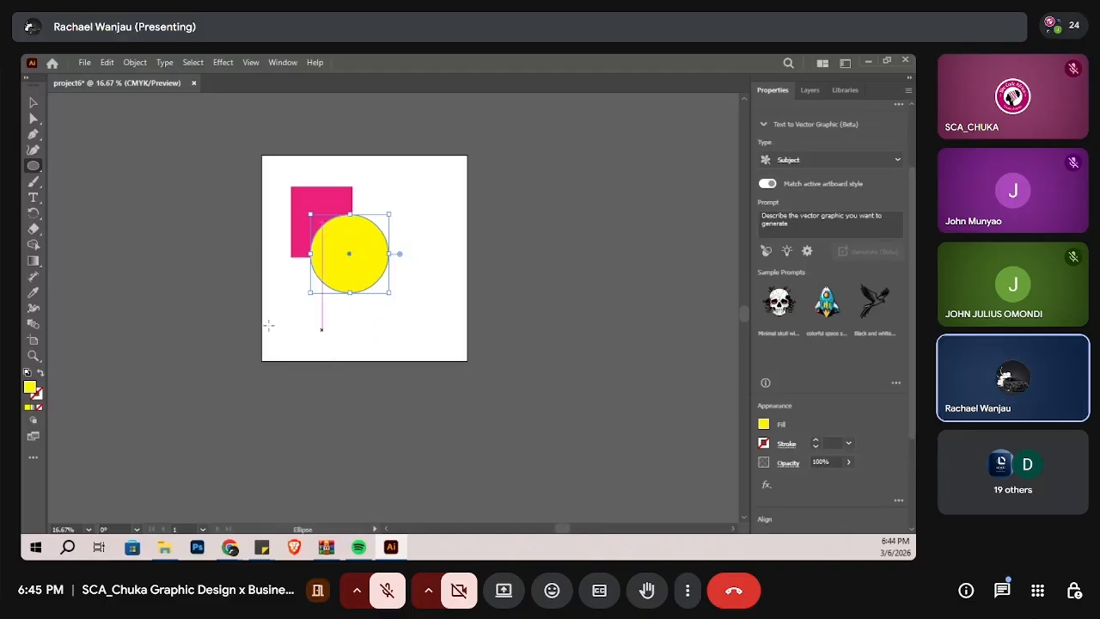
# Step: Draw a five-pointed star overlapping the rectangle's lower-left corner and the circle's left edge, and fill it with black
pyautogui.click(39, 170)
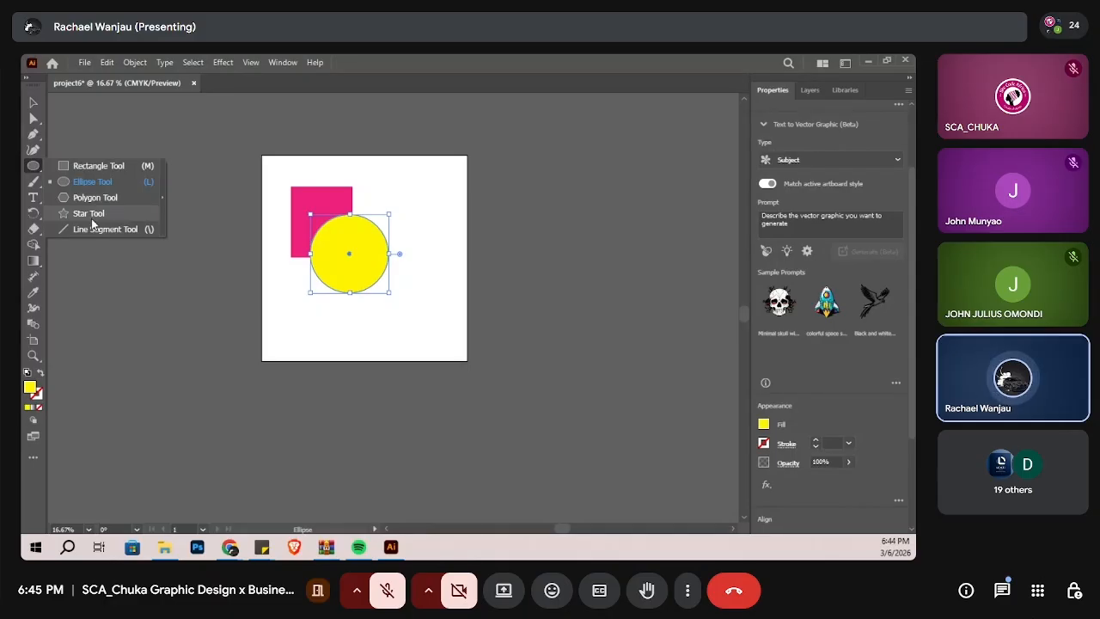
pyautogui.click(66, 213)
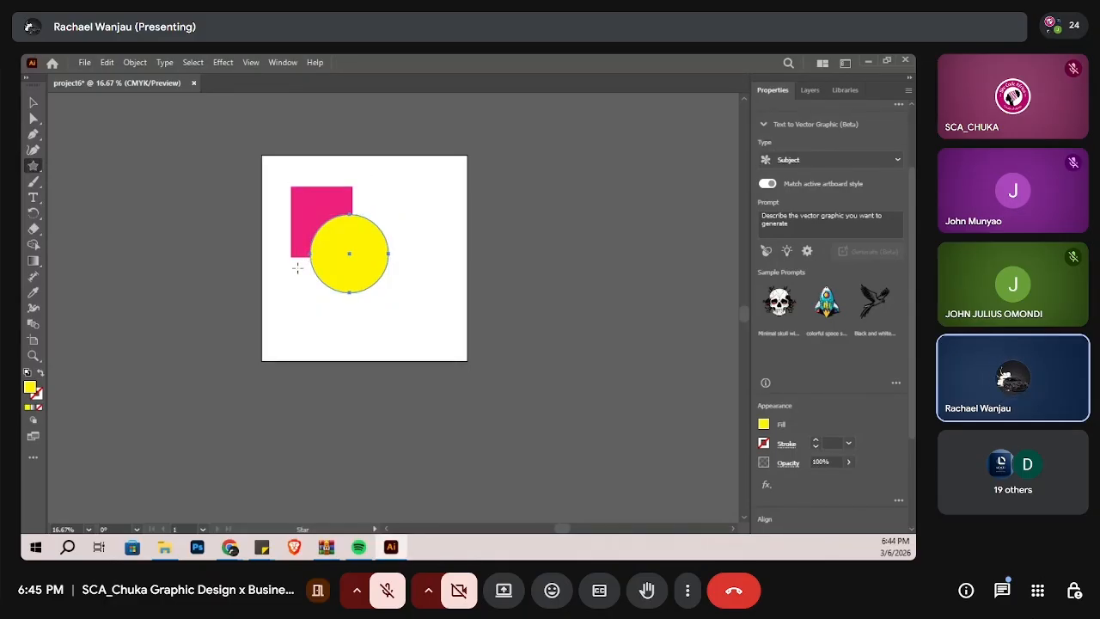
pyautogui.moveTo(341, 283); pyautogui.dragTo(341, 290)
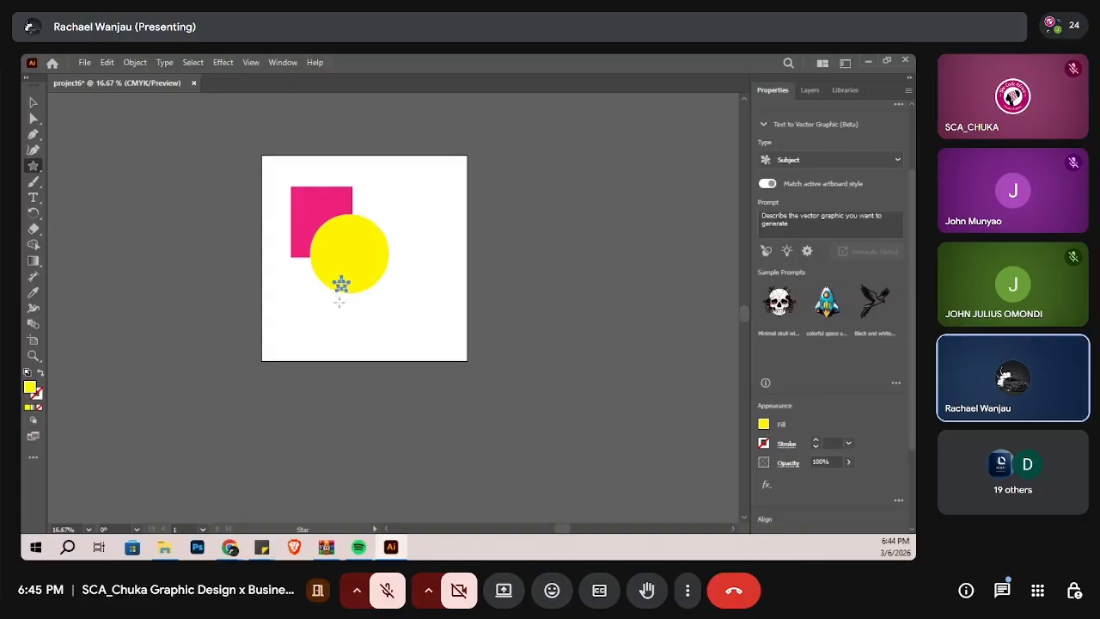
pyautogui.hotkey('ctrl', 'z')
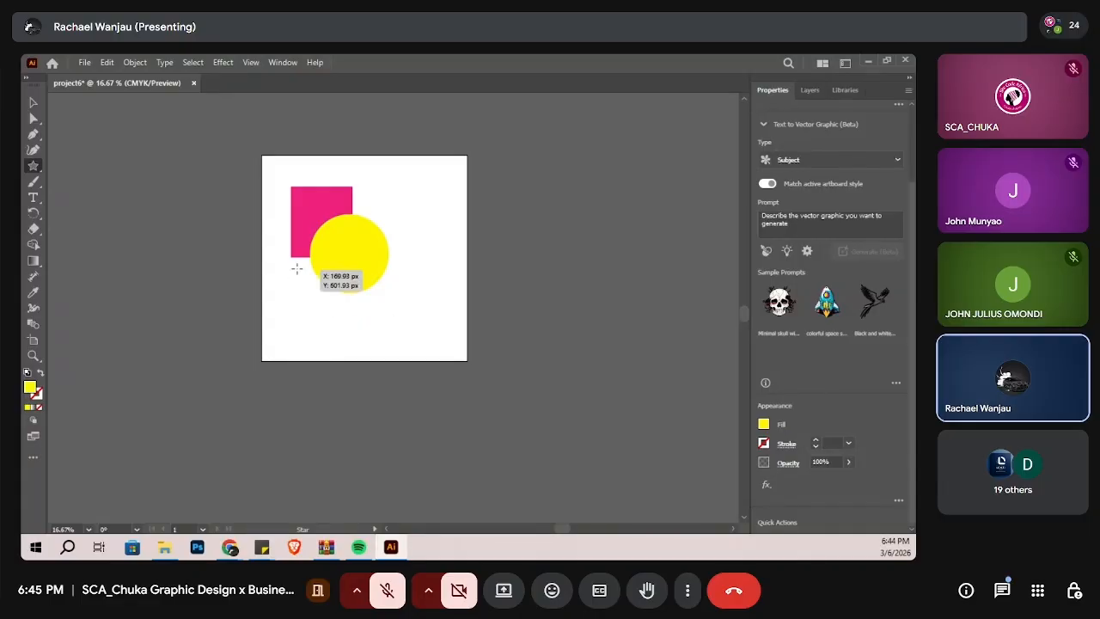
pyautogui.moveTo(297, 268); pyautogui.dragTo(278, 294)
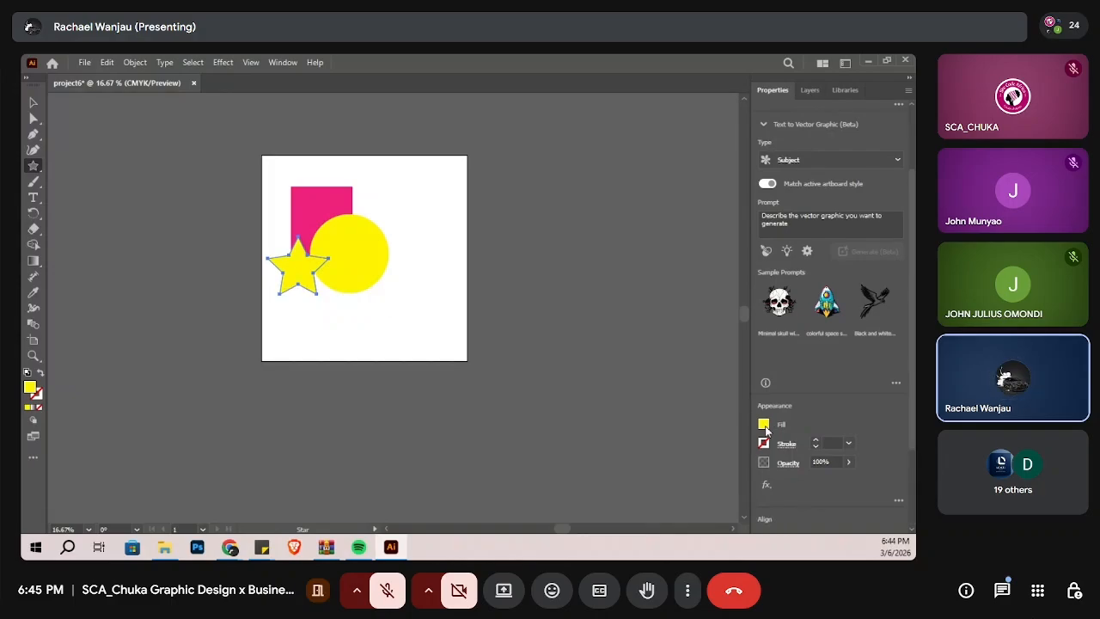
pyautogui.click(767, 423)
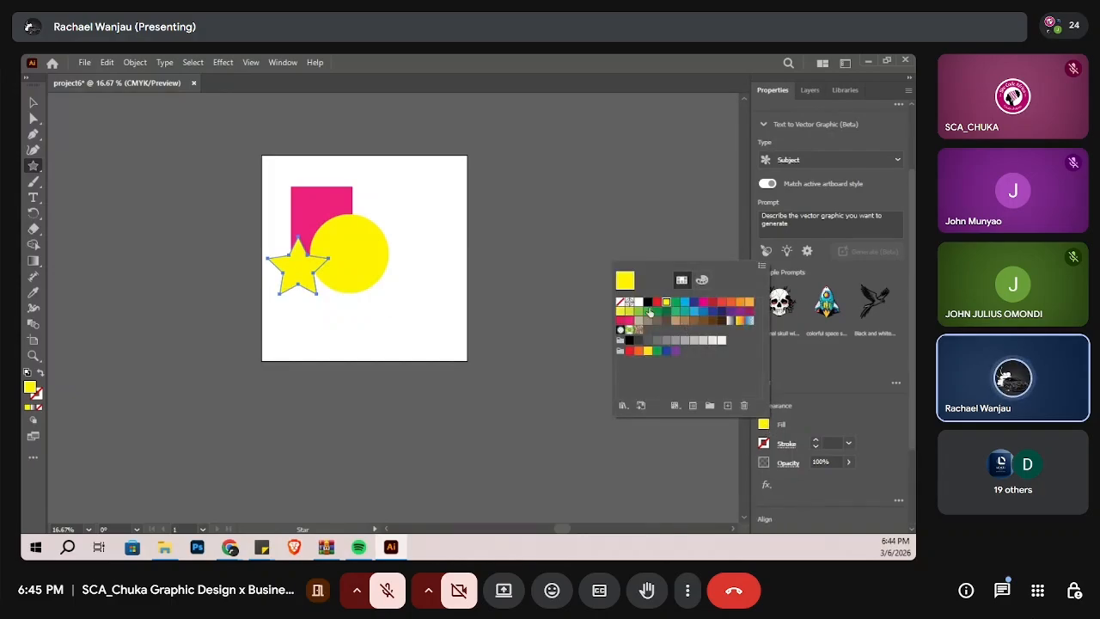
pyautogui.click(646, 303)
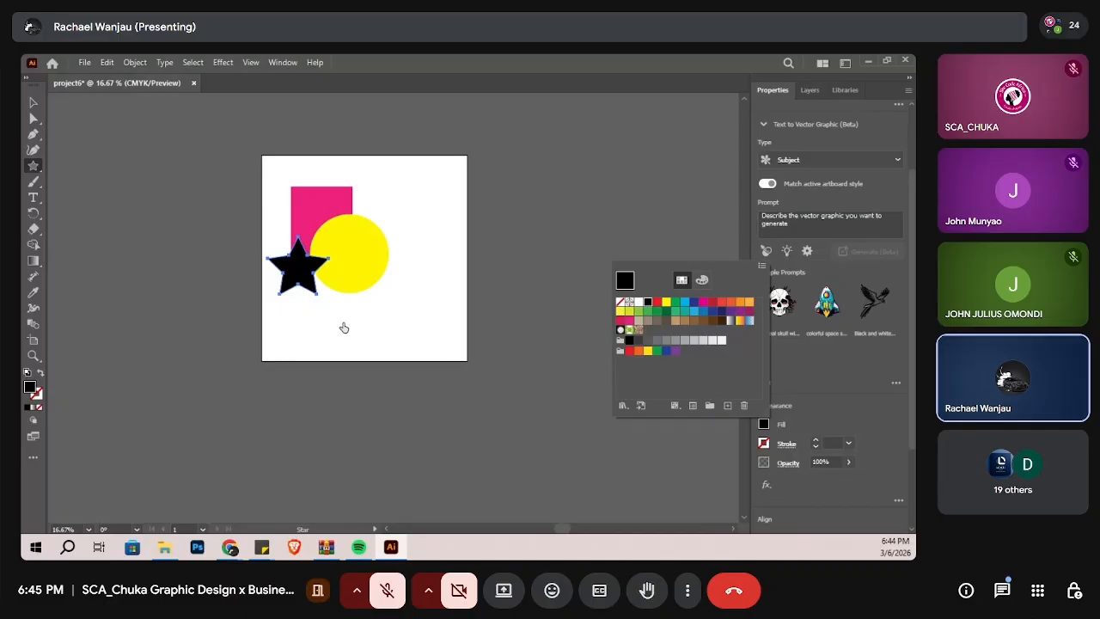
pyautogui.click(344, 327)
# Step: Move the black star up and right so it overlaps the rectangle's upper-right corner and the circle's top, and deselect it
pyautogui.click(35, 103)
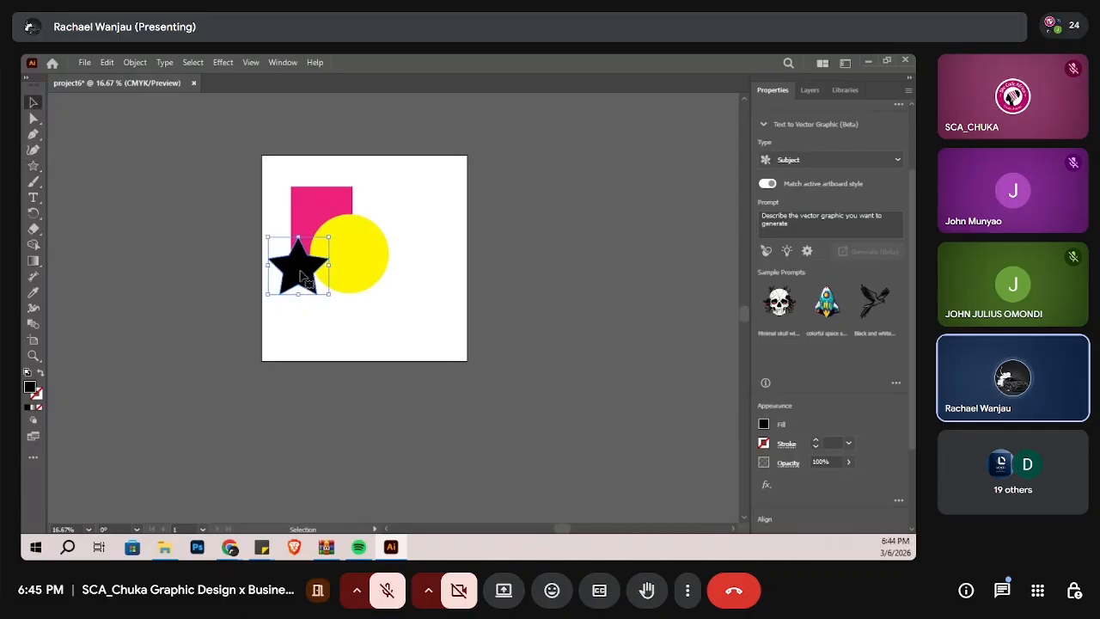
pyautogui.moveTo(301, 273); pyautogui.dragTo(340, 203)
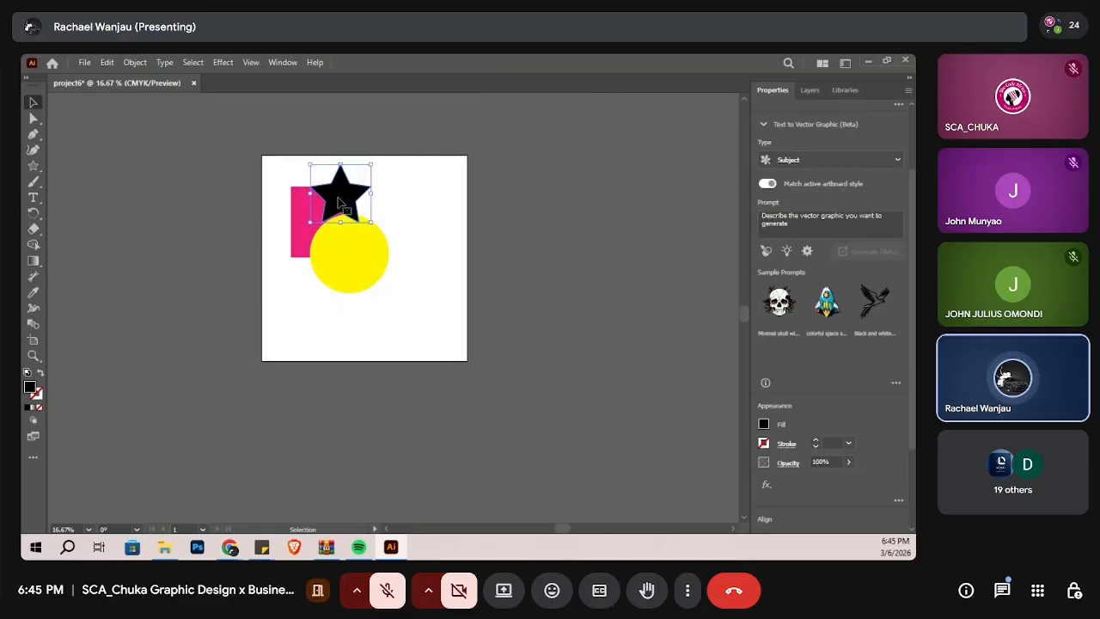
pyautogui.click(407, 320)
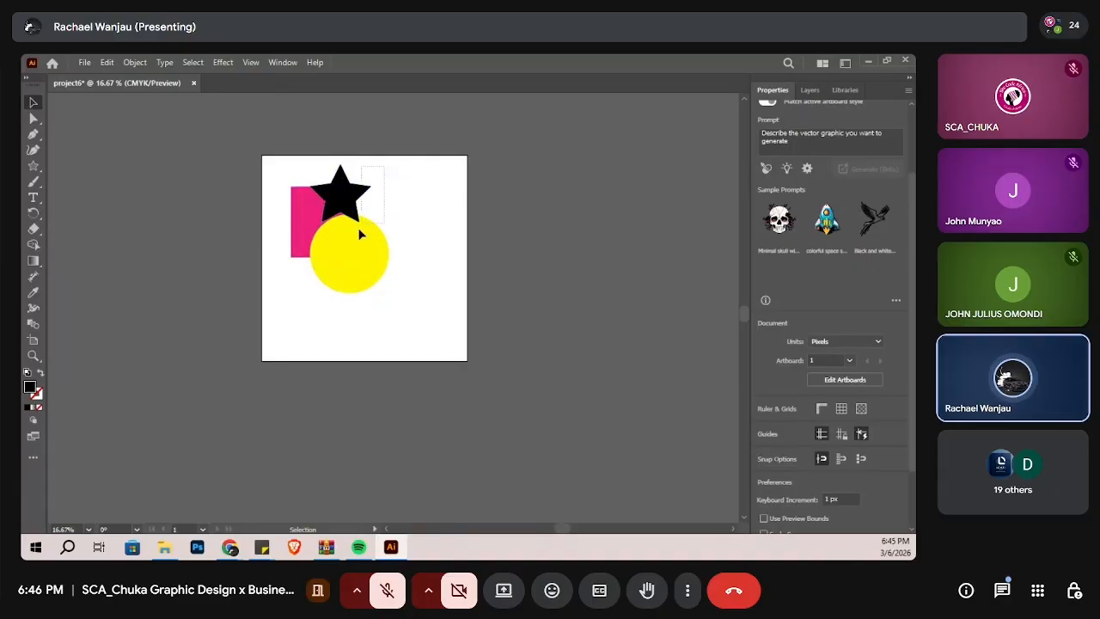
pyautogui.click(331, 270)
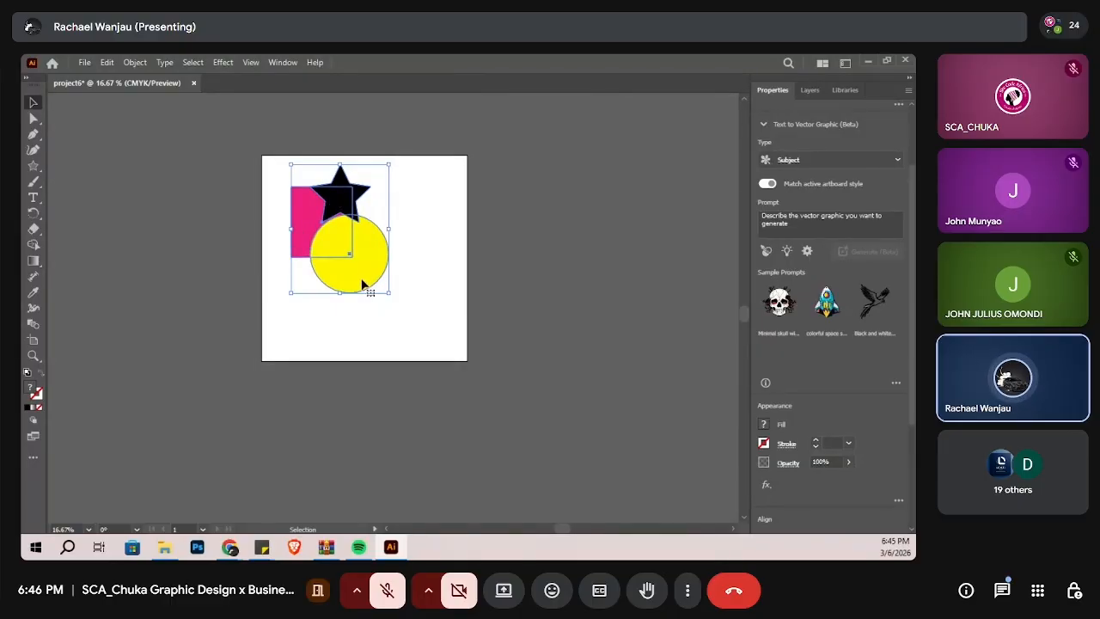
pyautogui.click(373, 323)
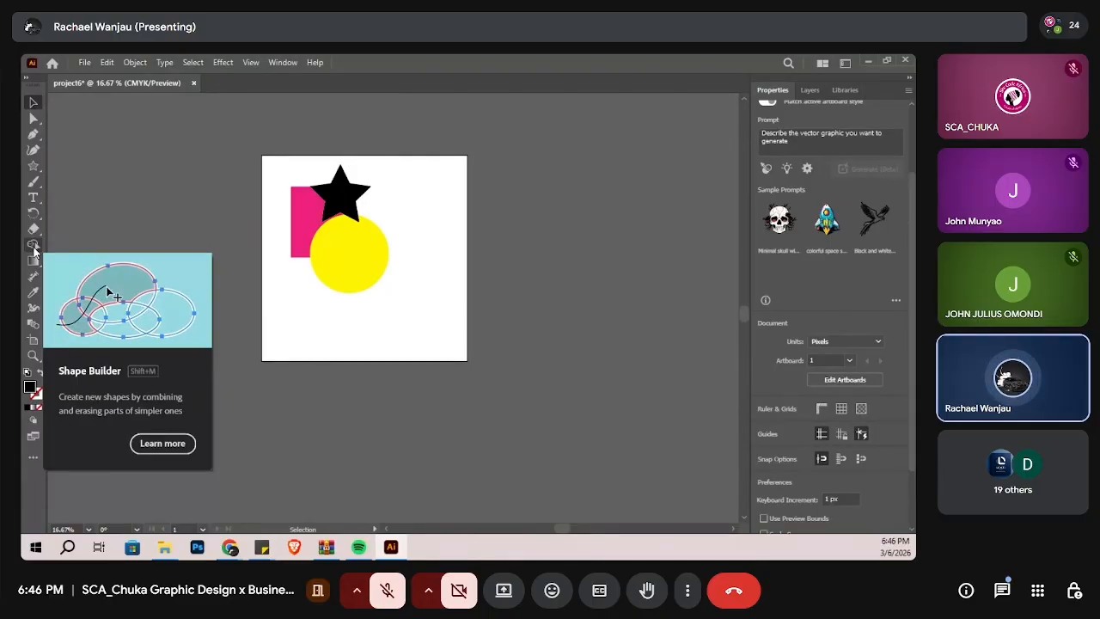
pyautogui.click(33, 247)
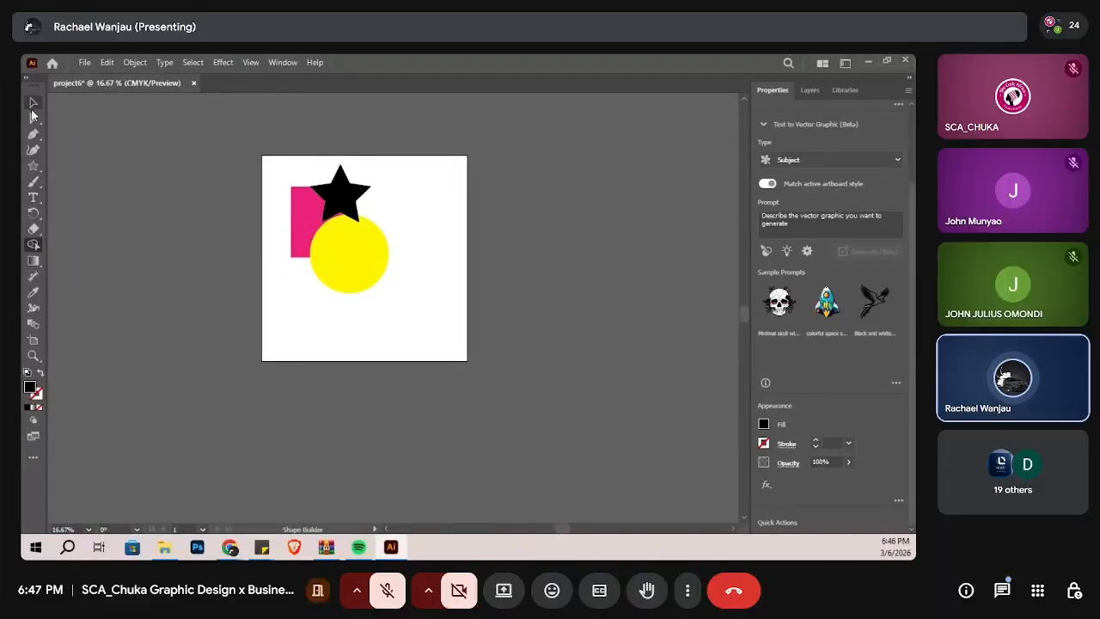
pyautogui.click(32, 103)
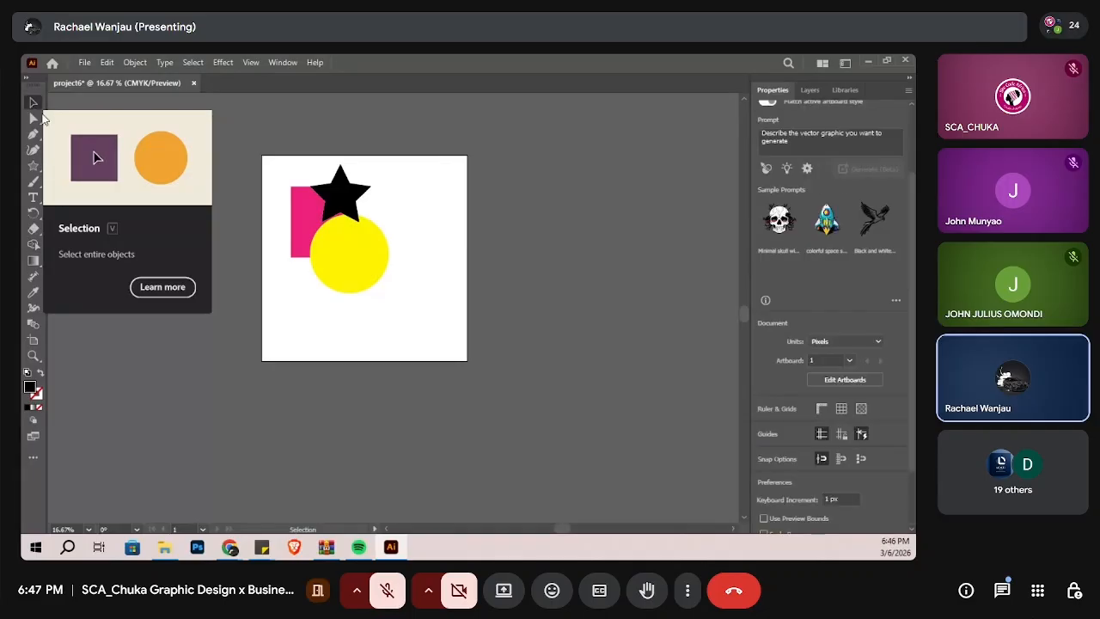
# Step: Select the rectangle, circle and star and merge their overlapping regions into one black shape with Shape Builder, undoing and repeating the first merge
pyautogui.moveTo(390, 182); pyautogui.dragTo(301, 318)
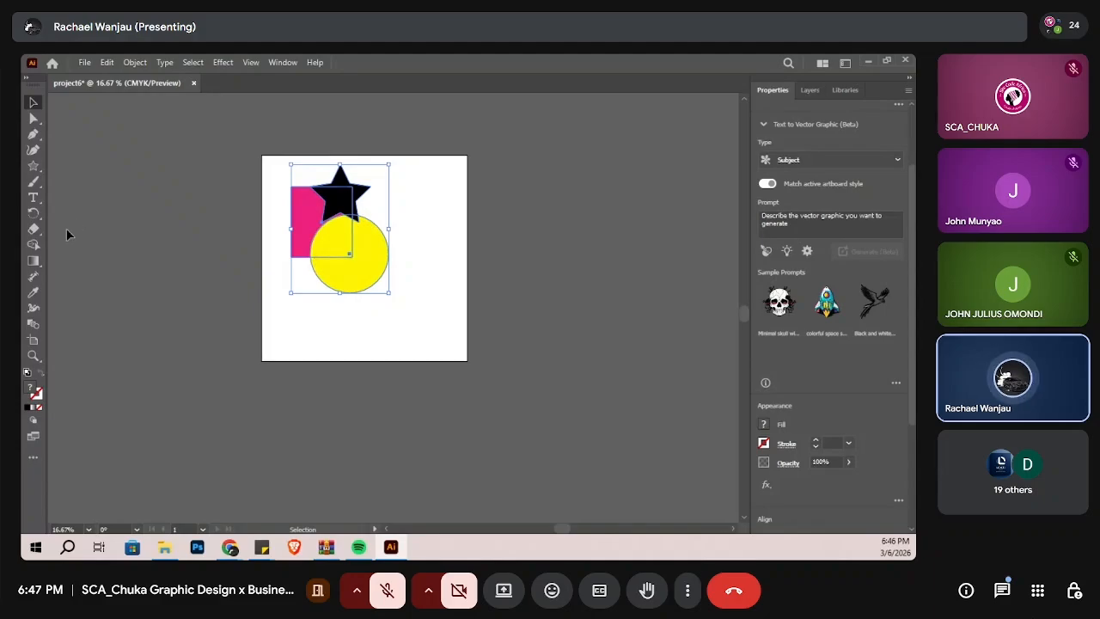
pyautogui.hotkey('shift', 'm')
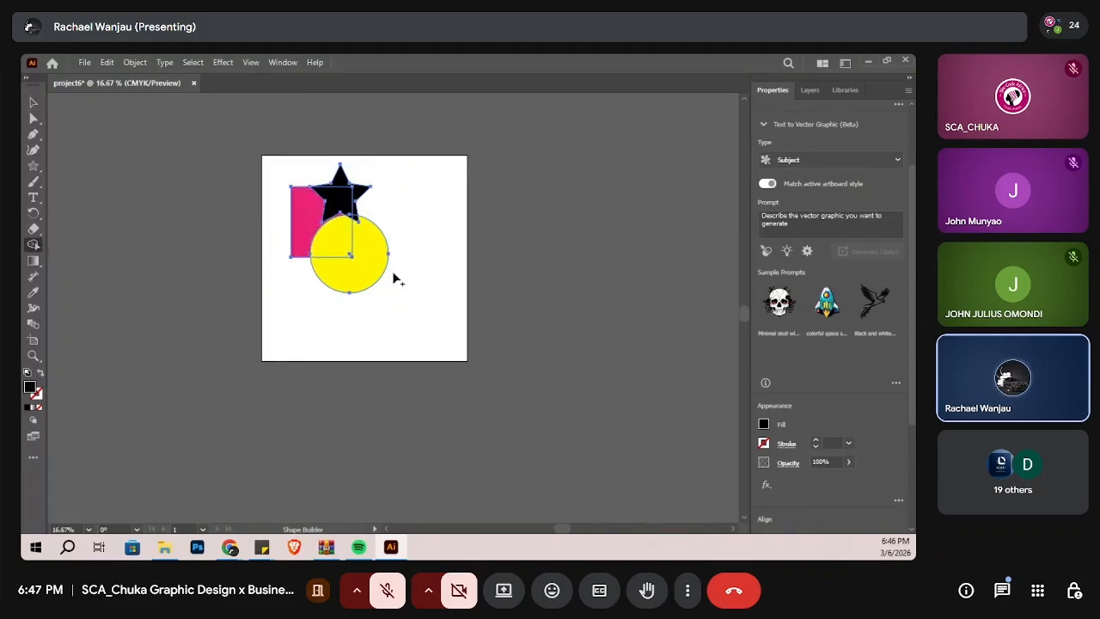
pyautogui.scroll(2, 412, 281)
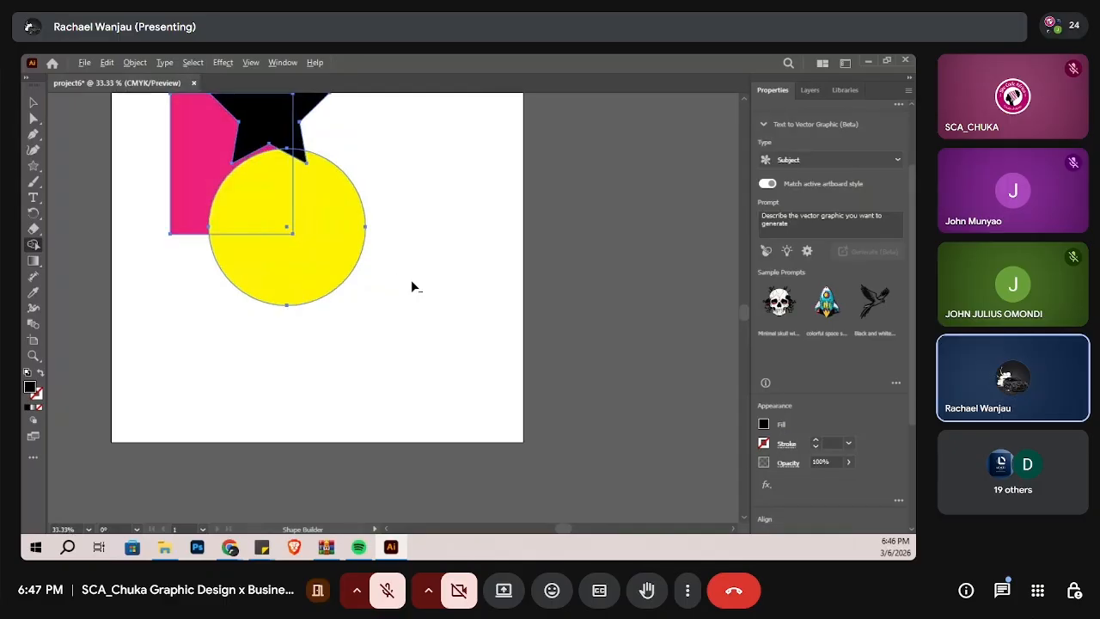
pyautogui.scroll(3, 591, 201)
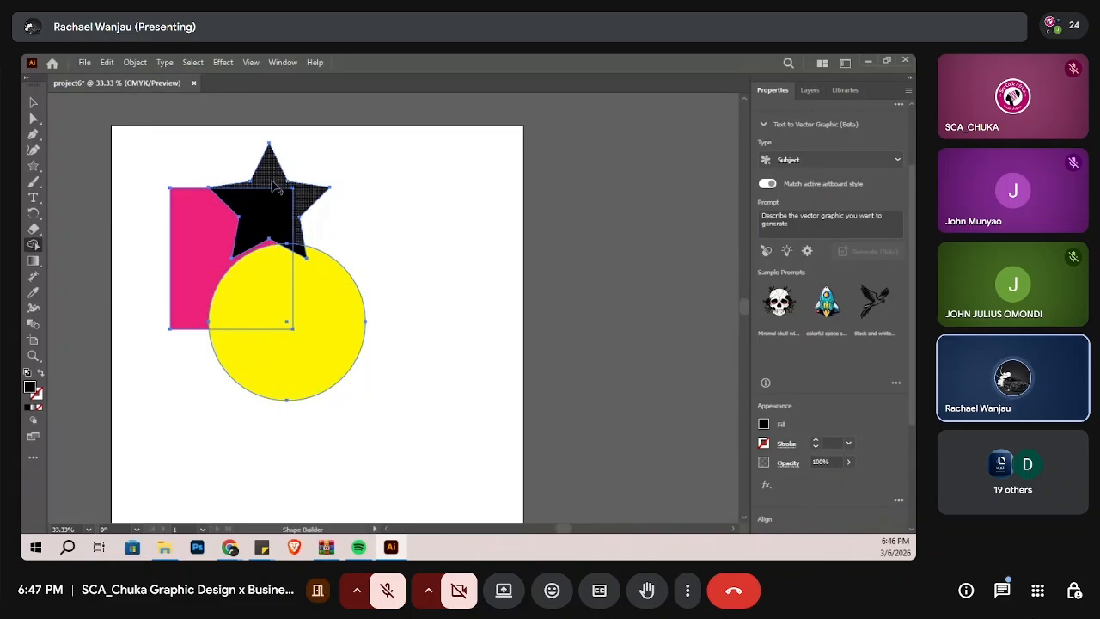
pyautogui.click(293, 202)
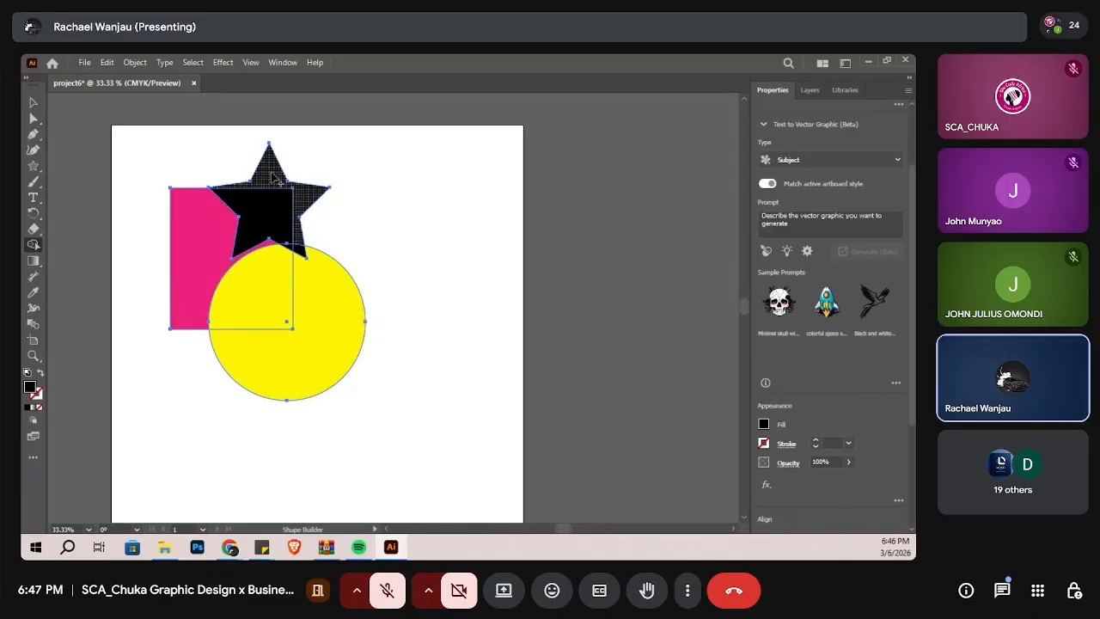
pyautogui.moveTo(273, 178)
pyautogui.mouseDown()
pyautogui.moveTo(258, 215)
pyautogui.moveTo(196, 260)
pyautogui.moveTo(283, 367)
pyautogui.mouseUp()
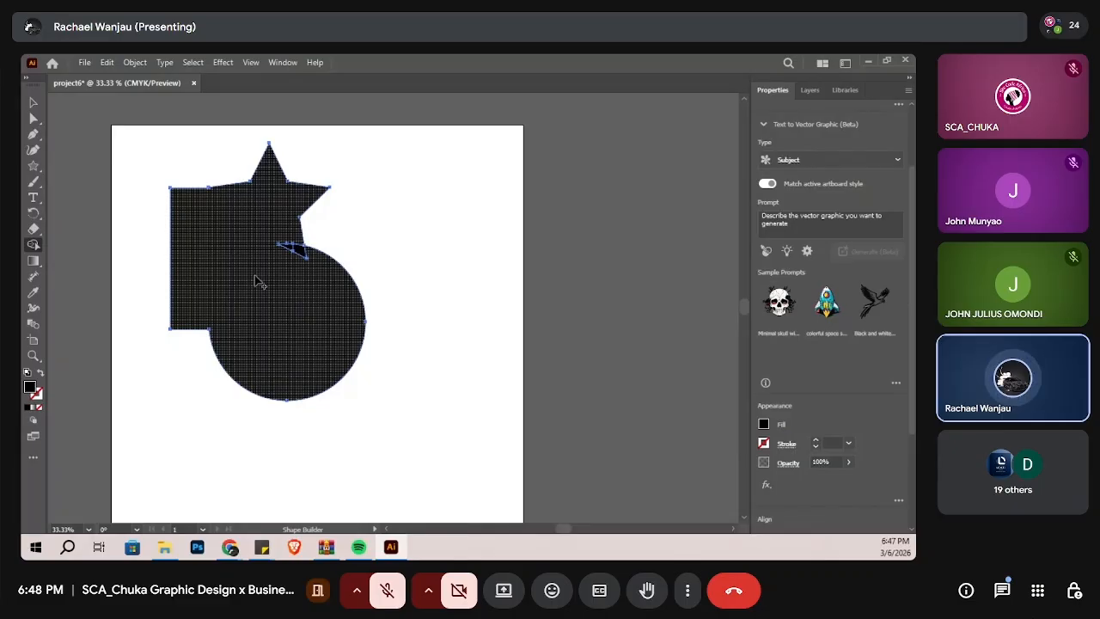
pyautogui.hotkey('ctrl', 'z')
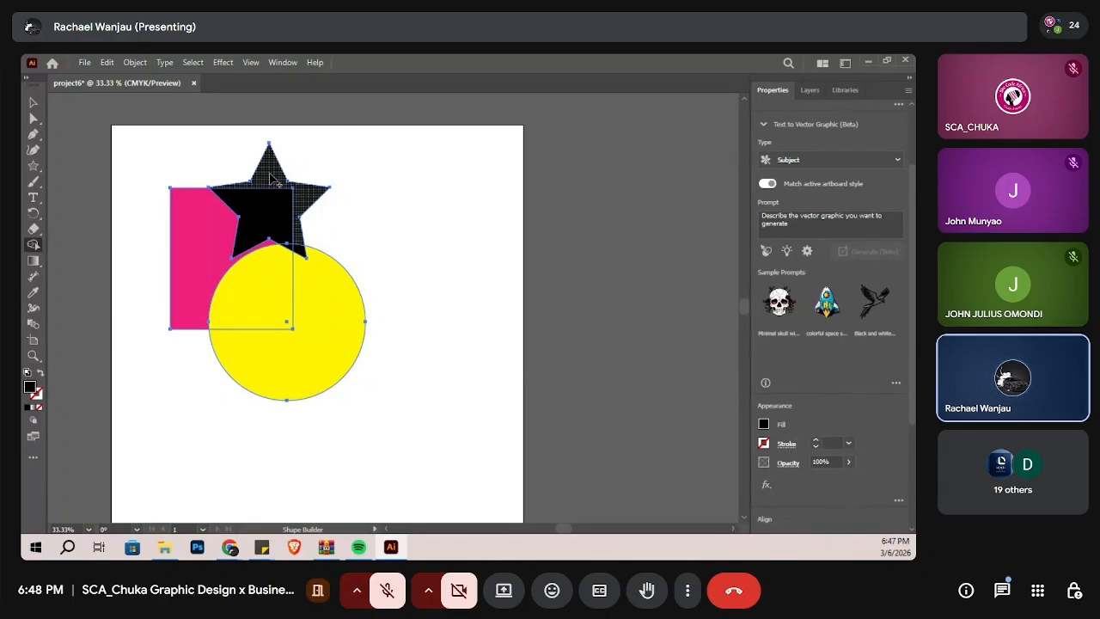
pyautogui.moveTo(269, 195)
pyautogui.mouseDown()
pyautogui.moveTo(222, 220)
pyautogui.moveTo(224, 272)
pyautogui.moveTo(228, 300)
pyautogui.moveTo(286, 378)
pyautogui.mouseUp()
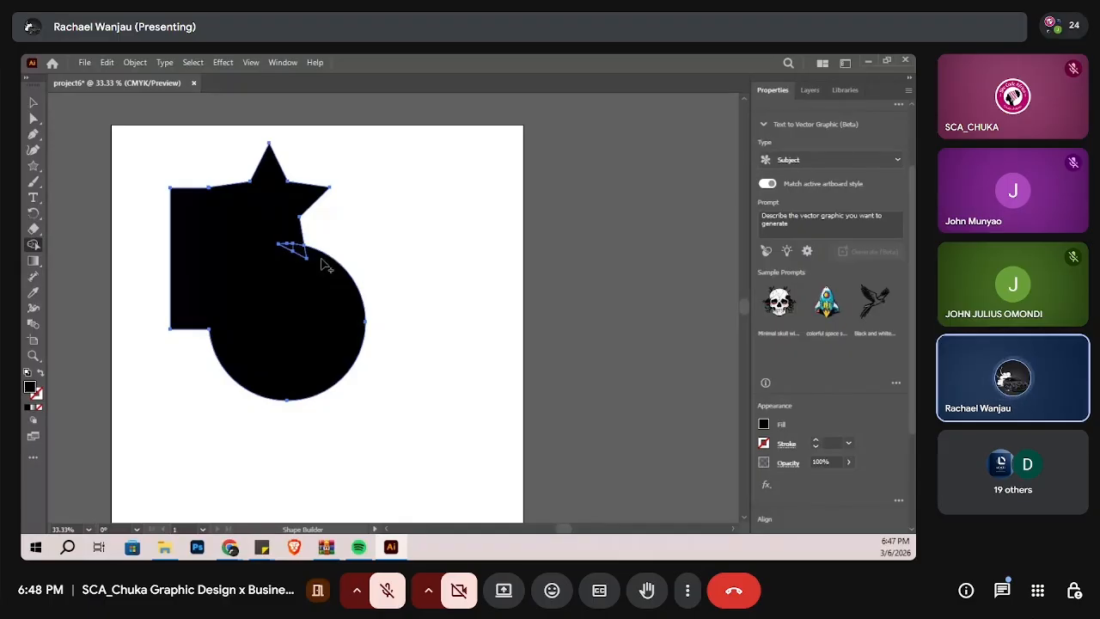
# Step: Change the fill of the merged shape to yellow and then to dark blue
pyautogui.click(33, 118)
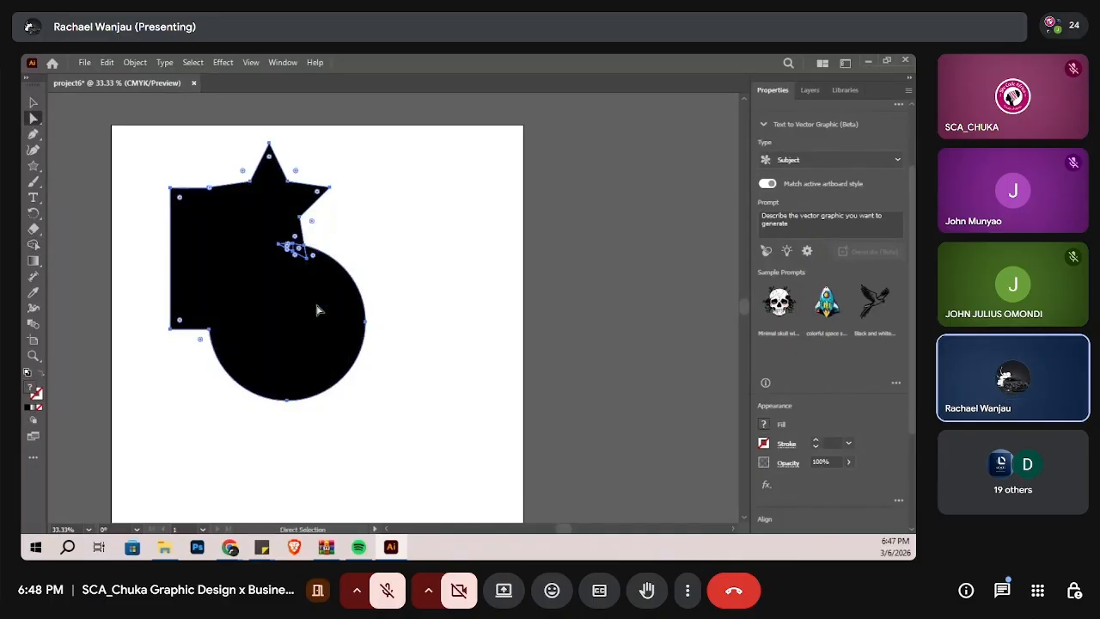
pyautogui.click(765, 424)
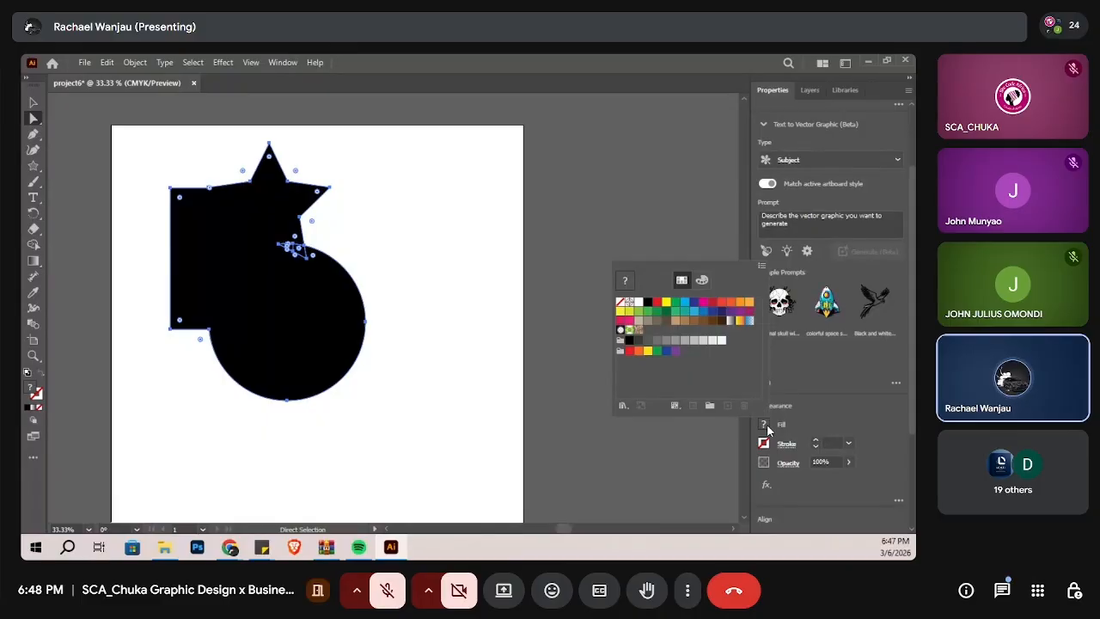
pyautogui.click(666, 302)
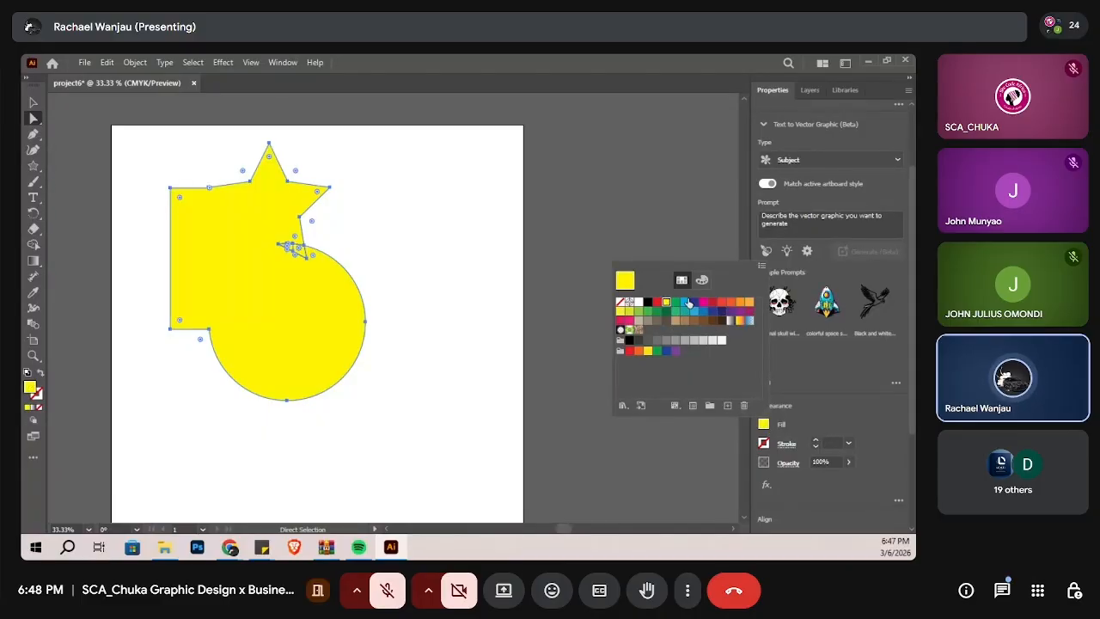
pyautogui.click(690, 302)
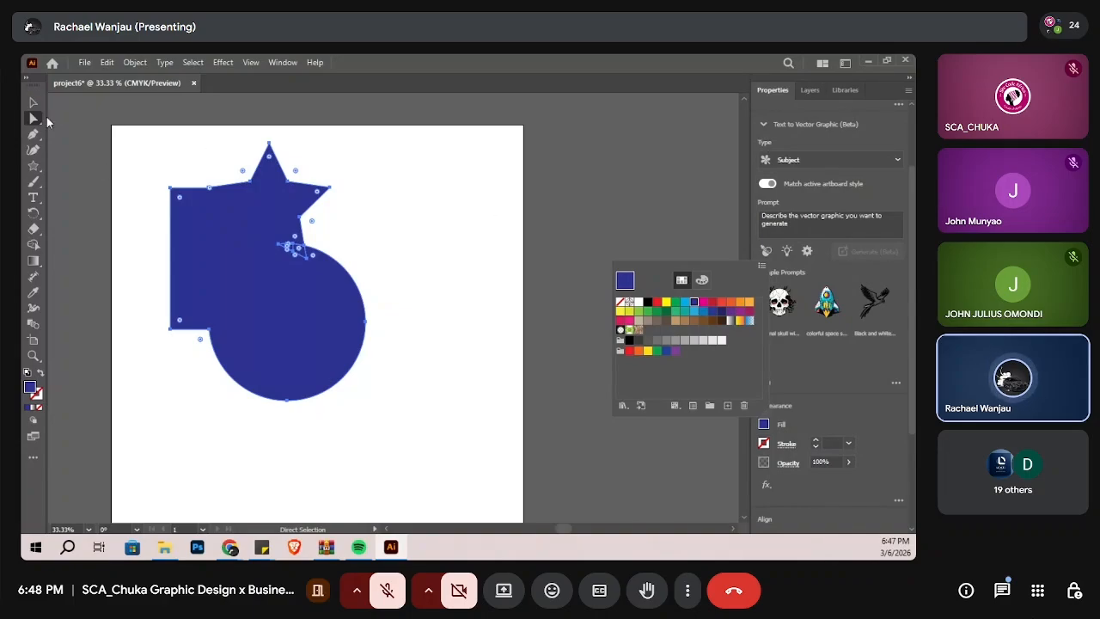
# Step: Undo the fill changes and the Shape Builder merge, and deselect the separate rectangle, circle and star
pyautogui.hotkey('ctrl', 'z')
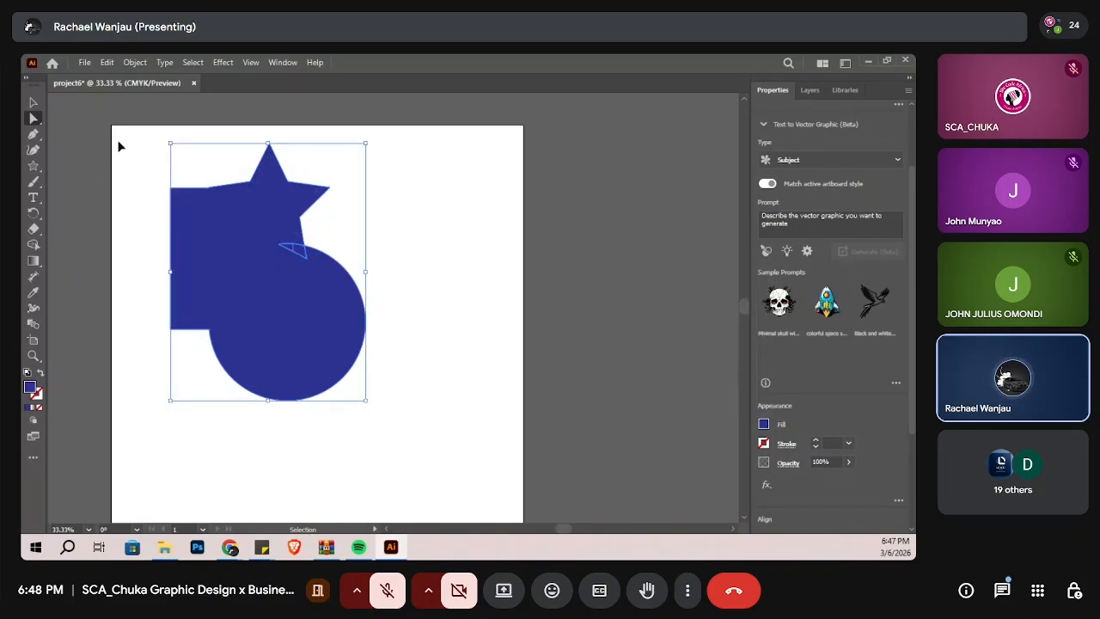
pyautogui.hotkey('ctrl', 'z')
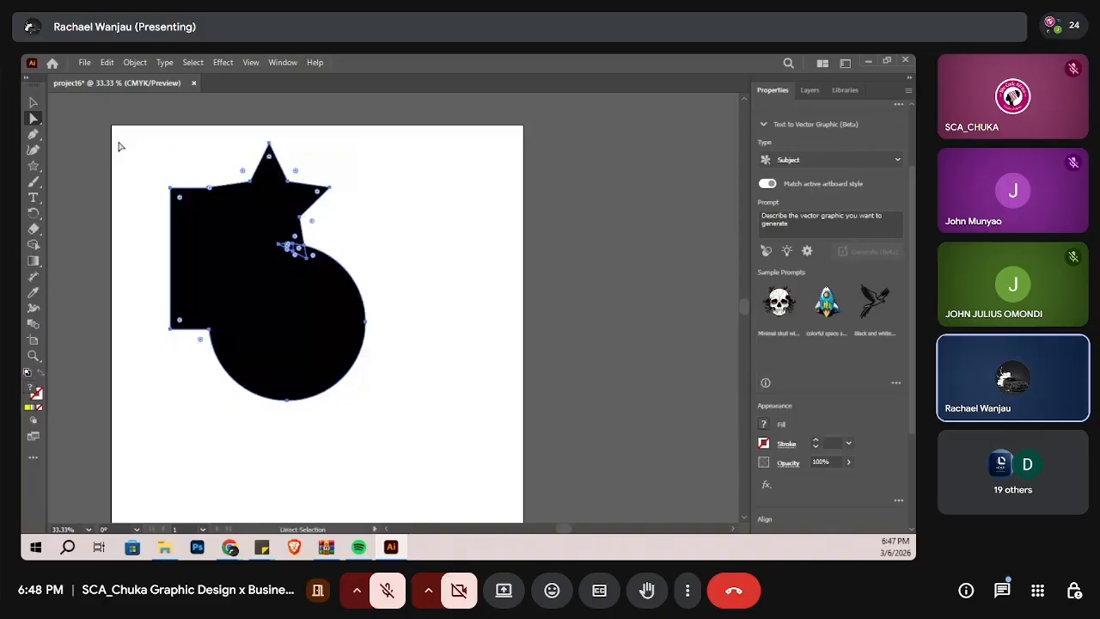
pyautogui.hotkey('ctrl', 'z')
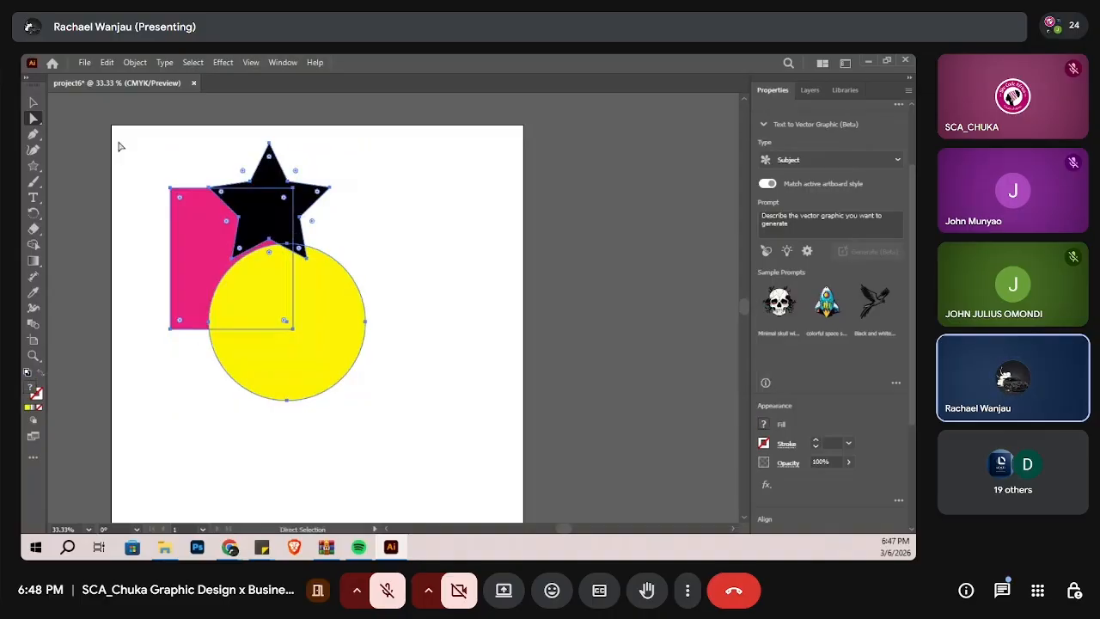
pyautogui.click(447, 280)
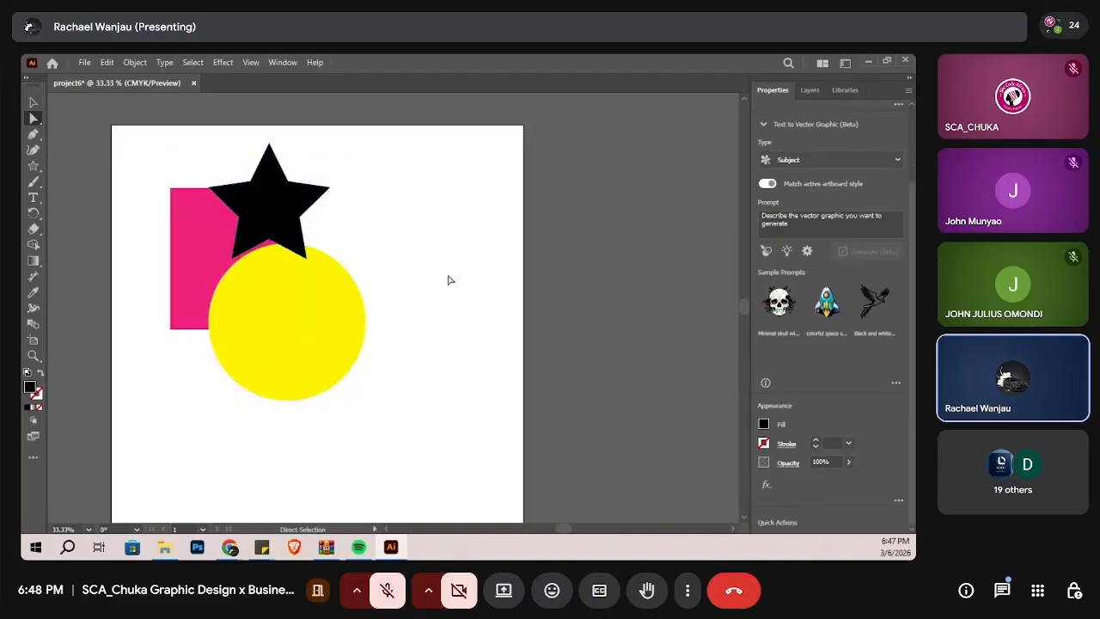
# Step: Move the black star left so it overlaps the pink rectangle's upper-left corner
pyautogui.moveTo(269, 203); pyautogui.dragTo(181, 192)
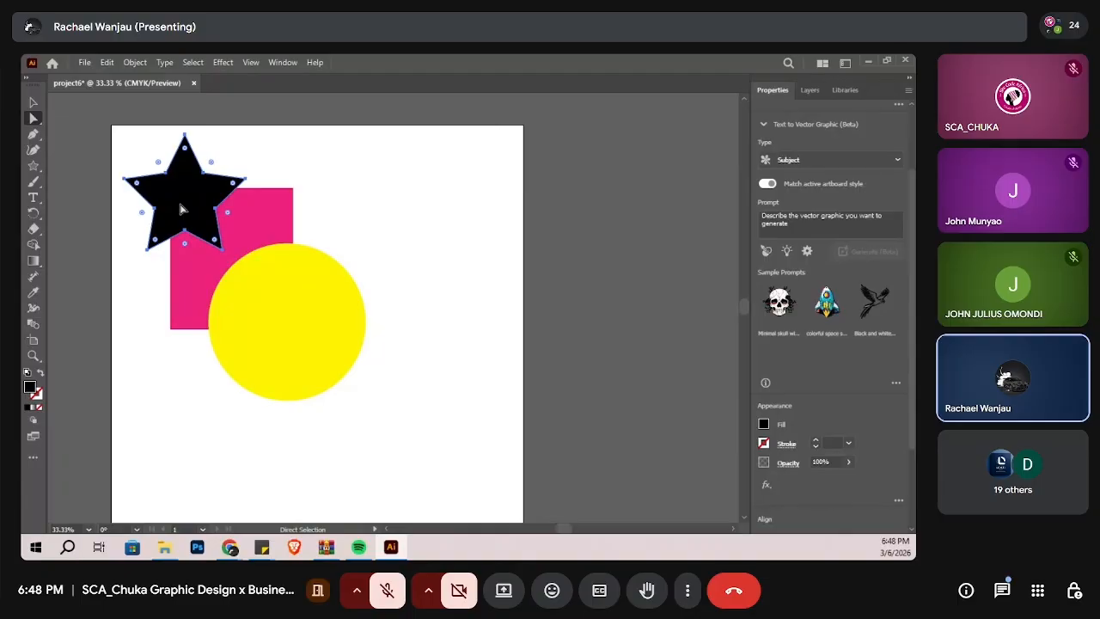
pyautogui.moveTo(181, 208); pyautogui.dragTo(182, 221)
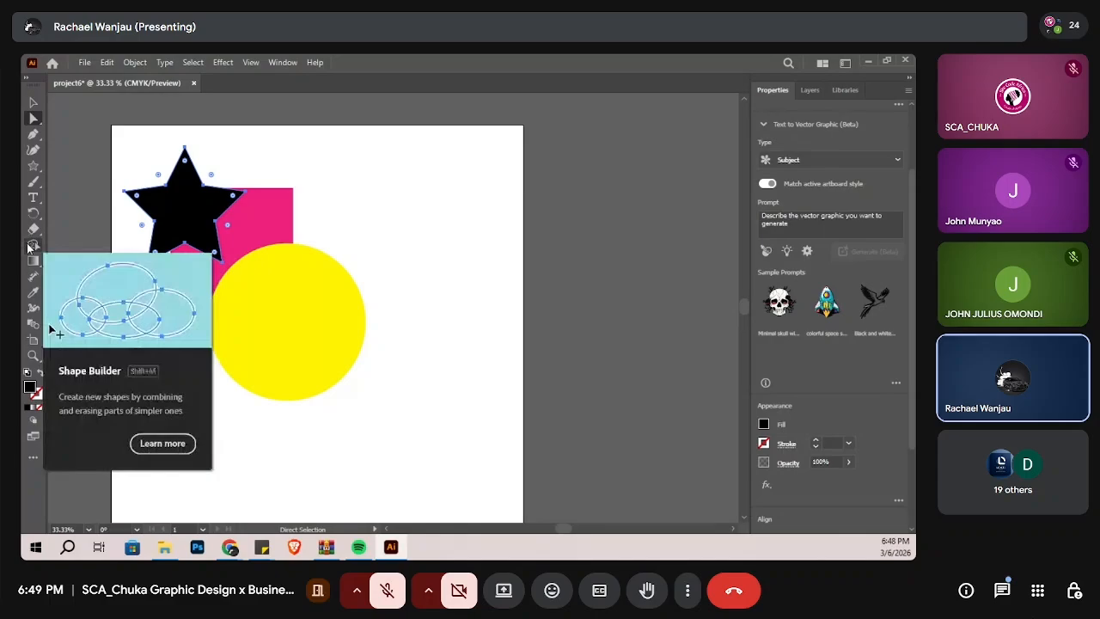
# Step: Draw a circle smaller than the yellow one over the star and move it right across the rectangle's upper edge
pyautogui.moveTo(33, 165); pyautogui.dragTo(85, 179)
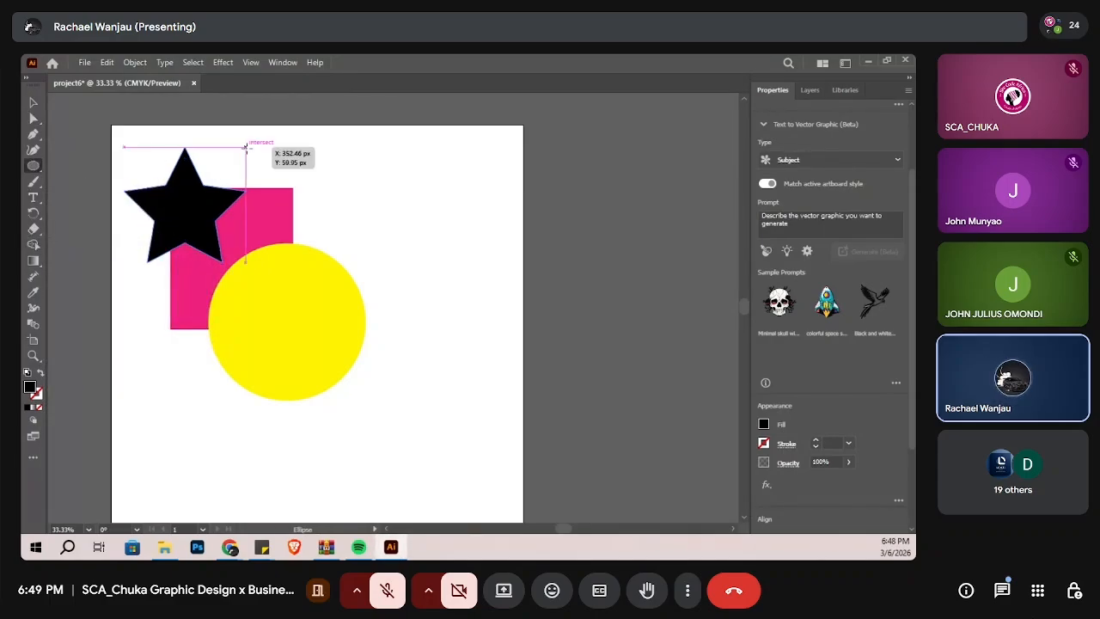
pyautogui.moveTo(245, 146); pyautogui.dragTo(236, 250)
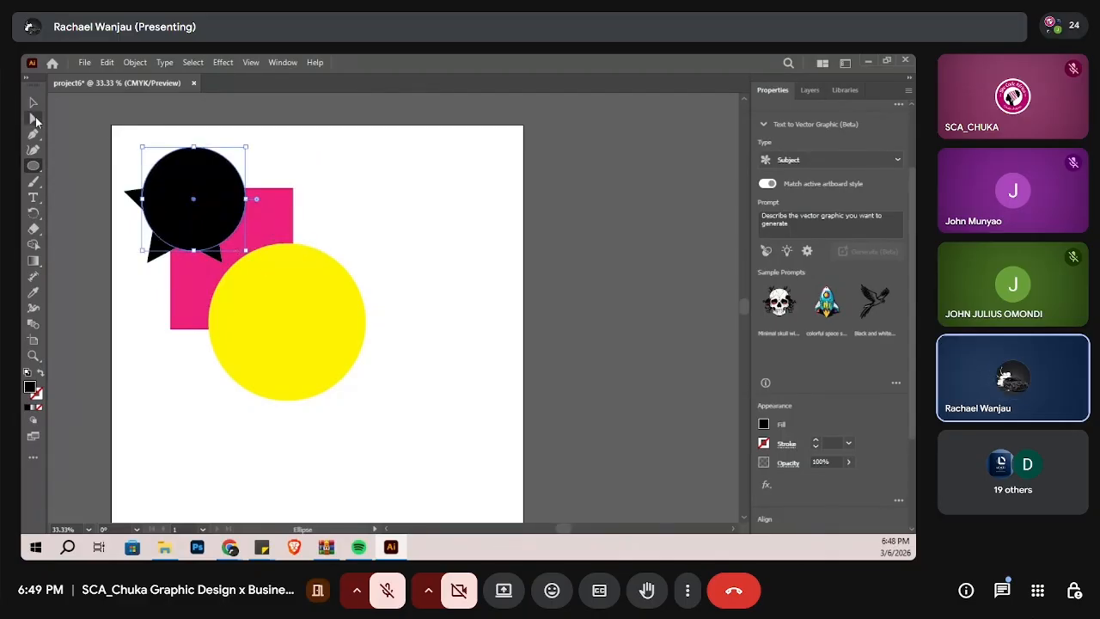
pyautogui.click(34, 103)
pyautogui.moveTo(184, 215); pyautogui.dragTo(241, 207)
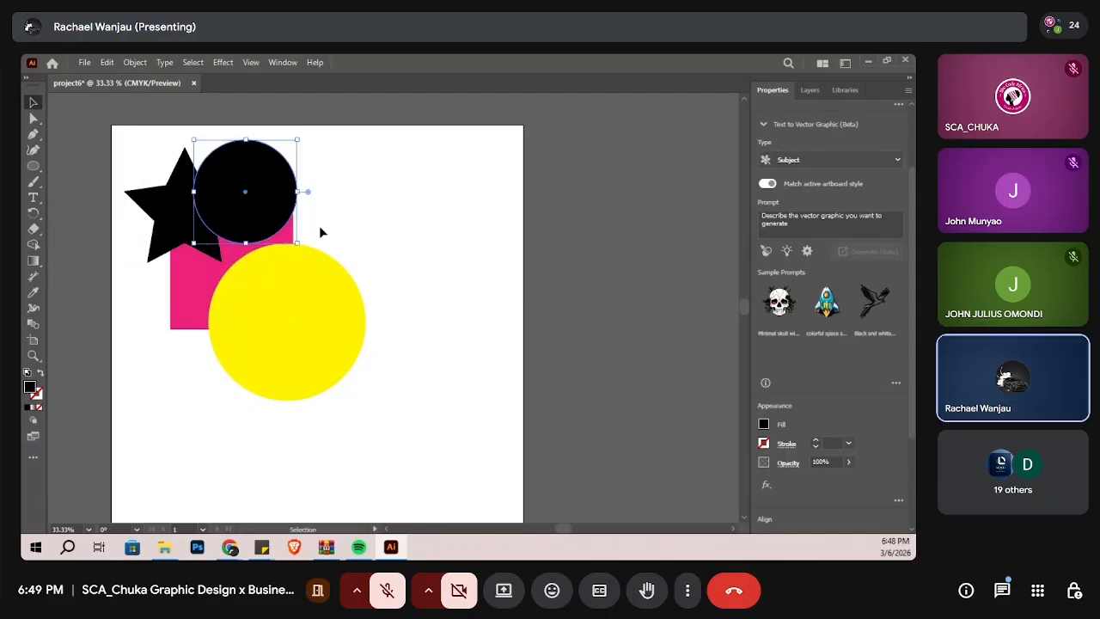
# Step: Fill the new smaller circle with green
pyautogui.click(762, 423)
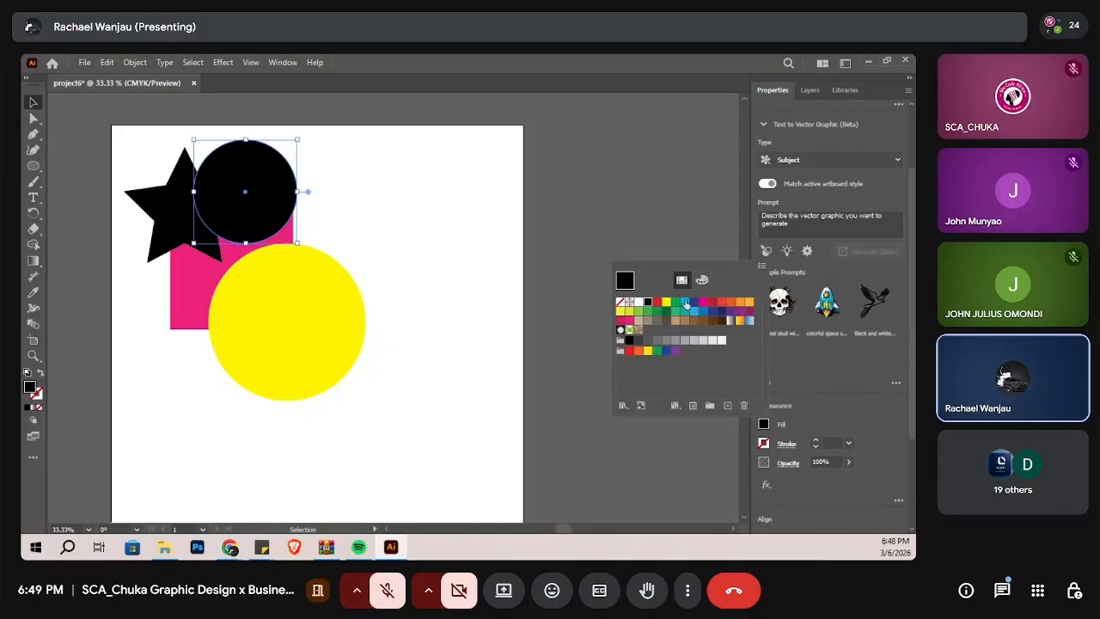
pyautogui.click(684, 304)
pyautogui.click(541, 328)
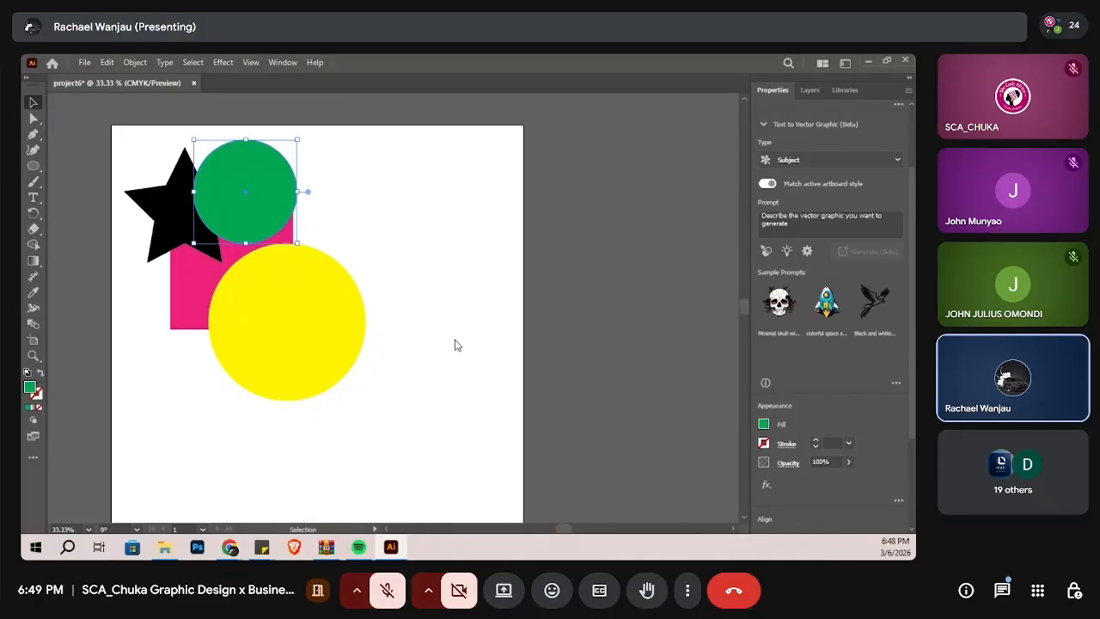
# Step: Select all four shapes and erase the whole yellow circle with Shape Builder, including its overlap with the rectangle
pyautogui.moveTo(359, 158); pyautogui.dragTo(132, 389)
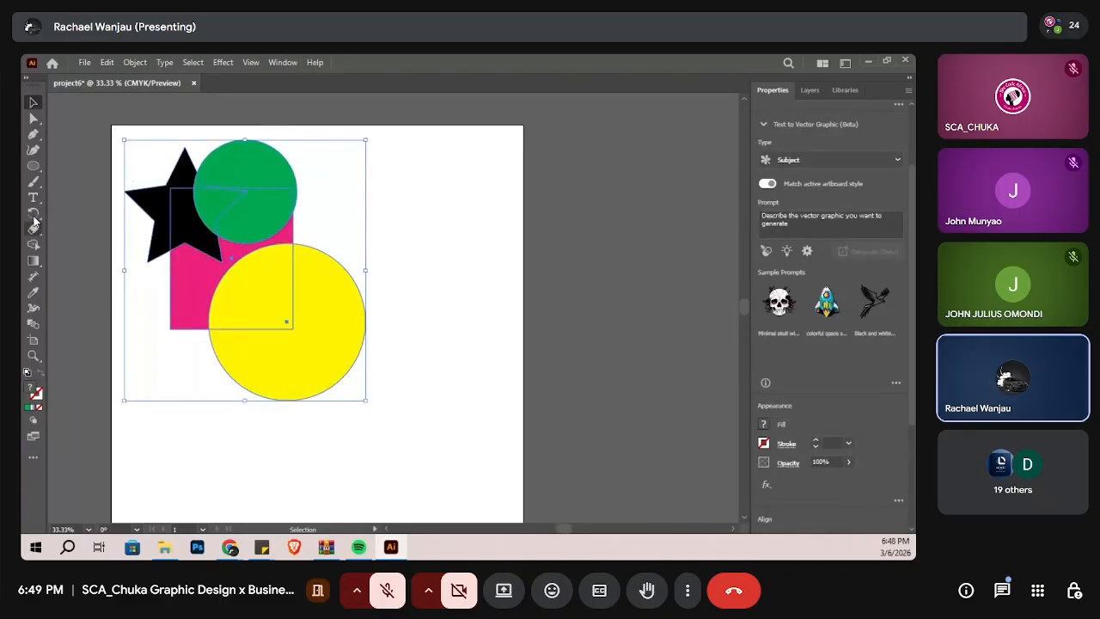
pyautogui.click(32, 244)
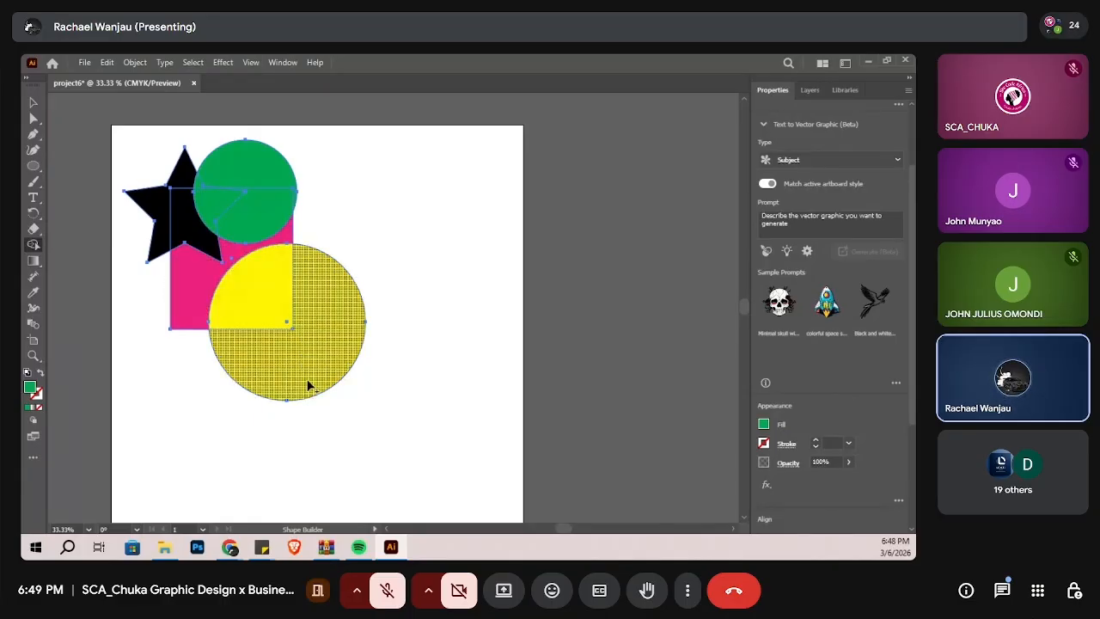
pyautogui.keyDown('alt'); pyautogui.click(251, 298); pyautogui.keyUp('alt')
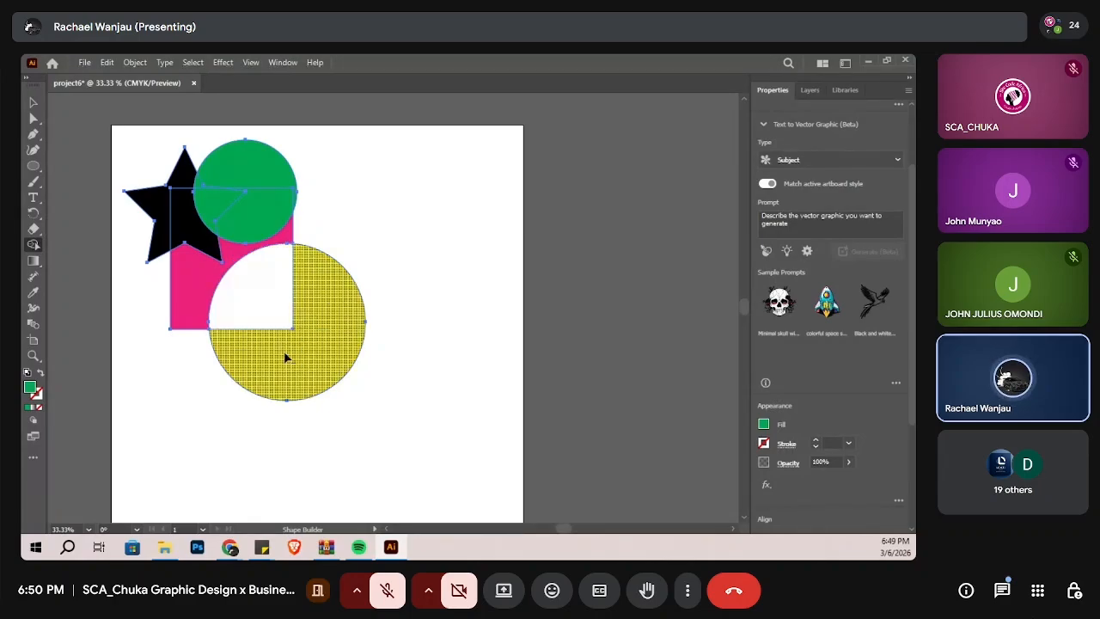
pyautogui.keyDown('alt'); pyautogui.click(290, 360); pyautogui.keyUp('alt')
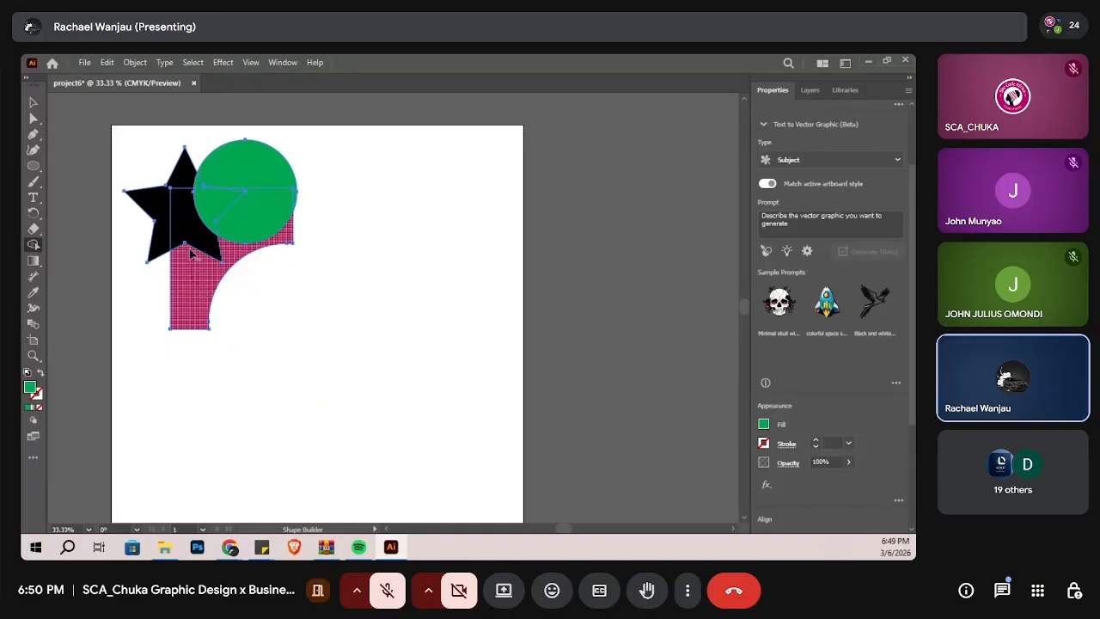
# Step: Erase the star and the remaining pink rectangle with Shape Builder, and undo the erasure
pyautogui.moveTo(190, 249); pyautogui.dragTo(183, 181)
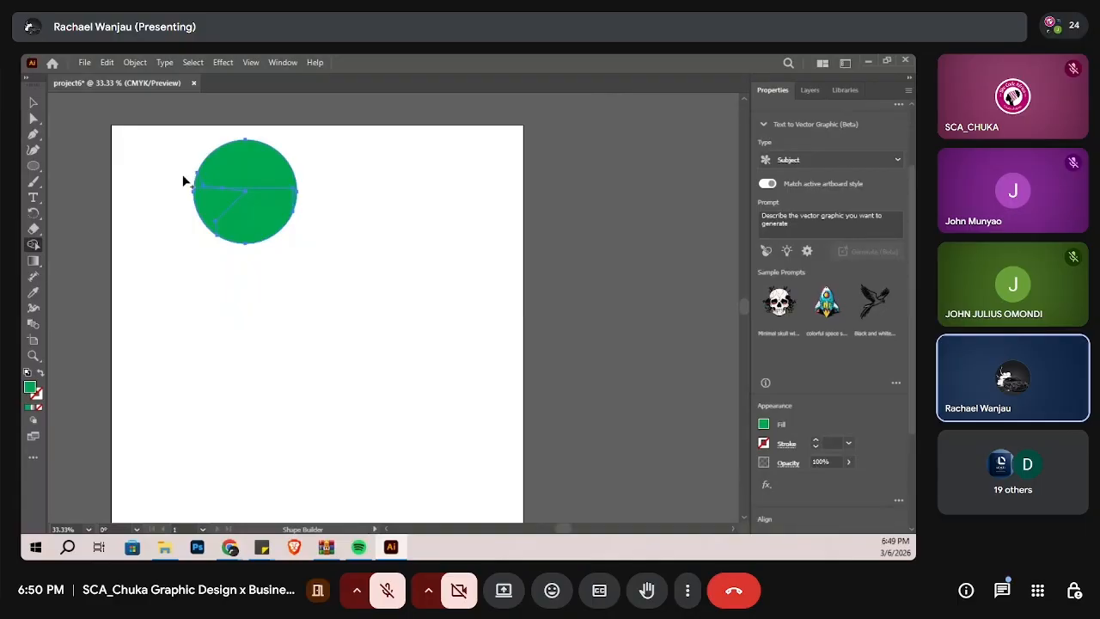
pyautogui.hotkey('ctrl', 'z')
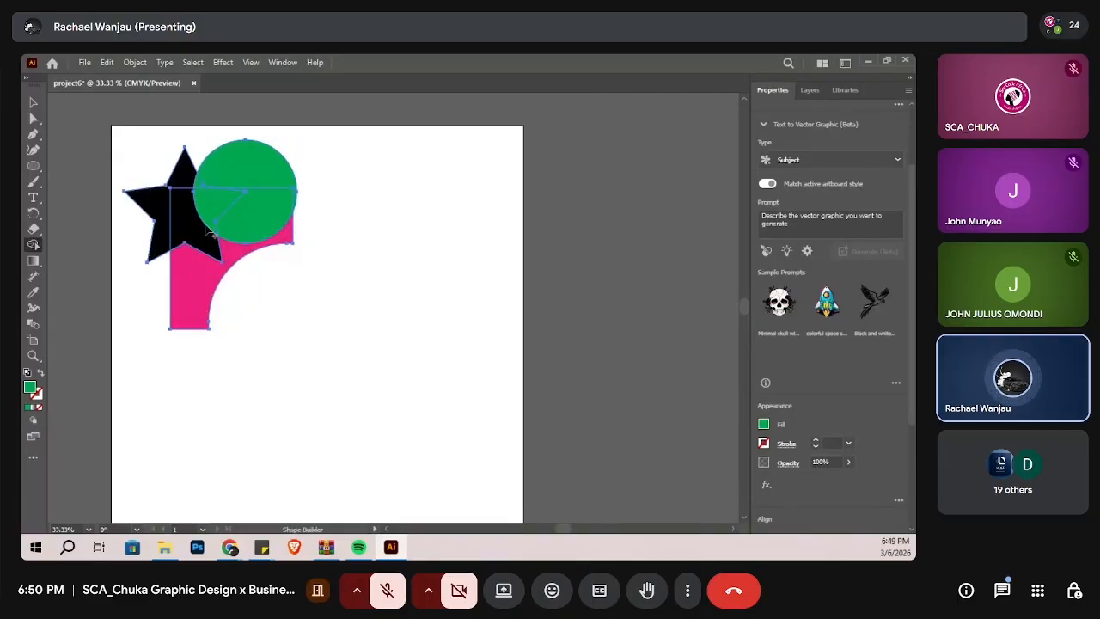
# Step: Merge the star and the remaining pink rectangle into one green shape with Shape Builder, and erase the merged region around the green circle
pyautogui.moveTo(198, 292)
pyautogui.mouseDown()
pyautogui.moveTo(191, 230)
pyautogui.moveTo(161, 228)
pyautogui.mouseUp()
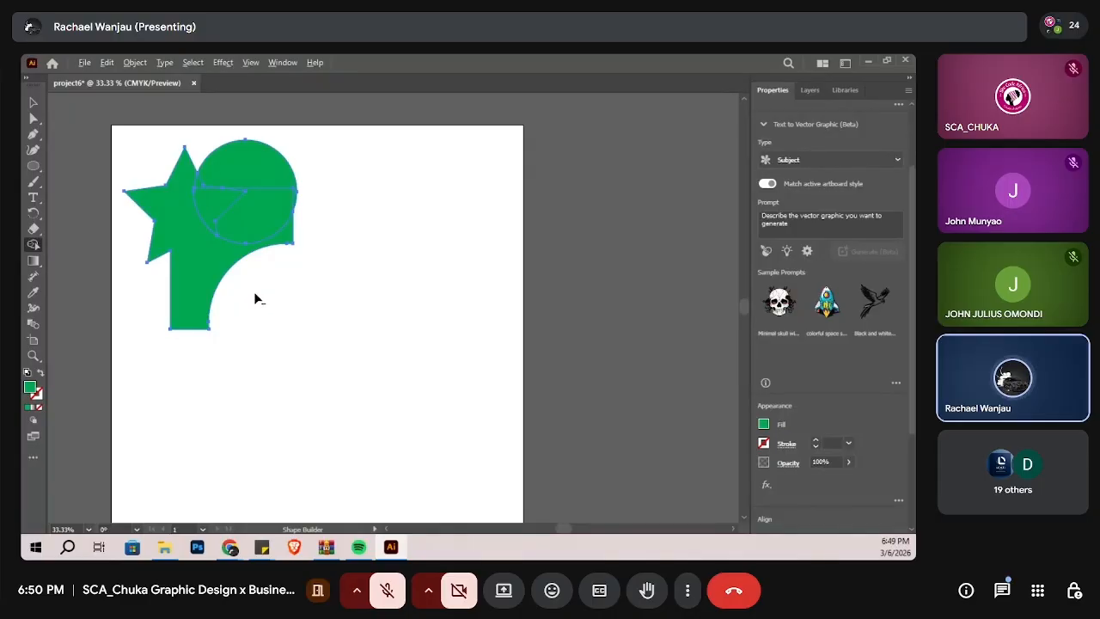
pyautogui.moveTo(254, 291); pyautogui.dragTo(188, 261)
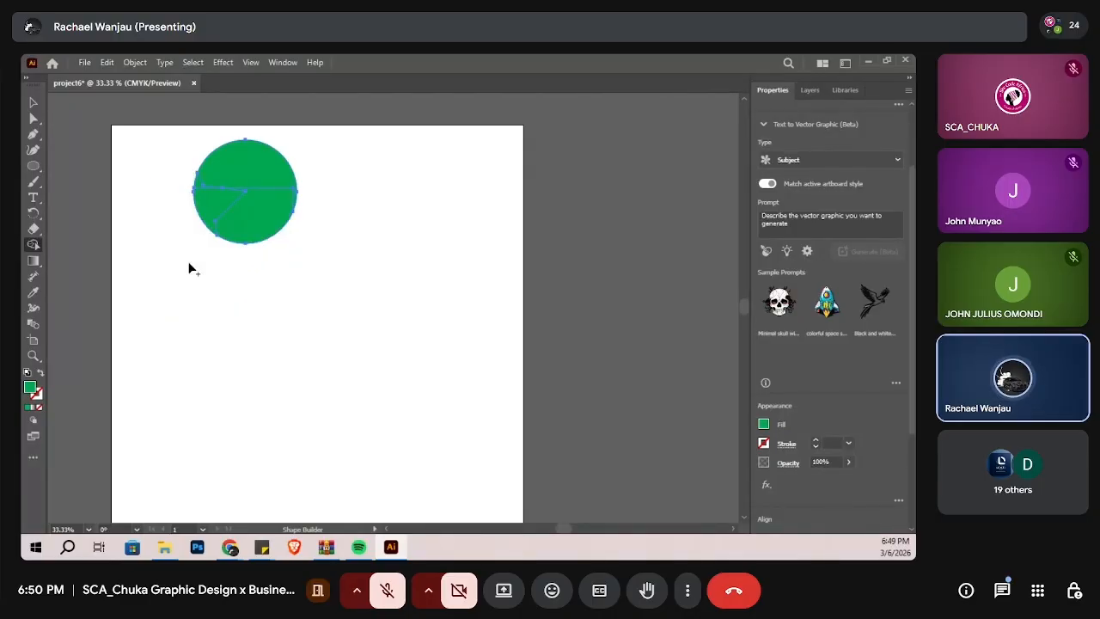
# Step: Erase the lower-left wedge and the large lower-right region of the green circle with Shape Builder
pyautogui.keyDown('alt'); pyautogui.click(218, 202); pyautogui.keyUp('alt')
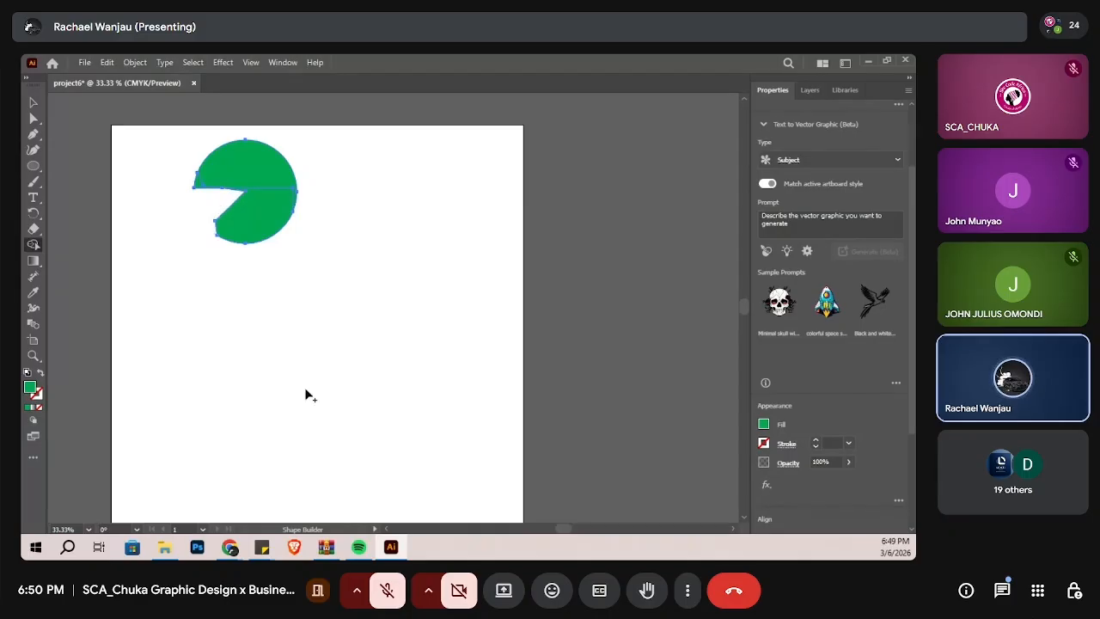
pyautogui.keyDown('alt'); pyautogui.click(271, 216); pyautogui.keyUp('alt')
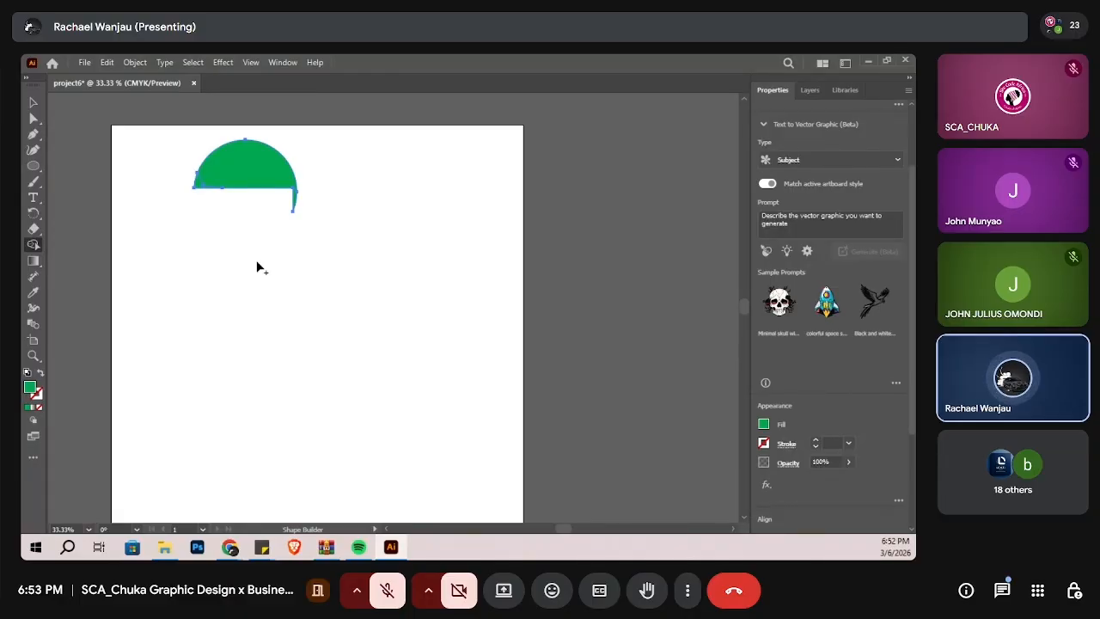
# Step: Save the document in the Documents folder as project6 in Adobe Illustrator (*.AI) format, with the Illustrator 2020 version option
pyautogui.click(85, 62)
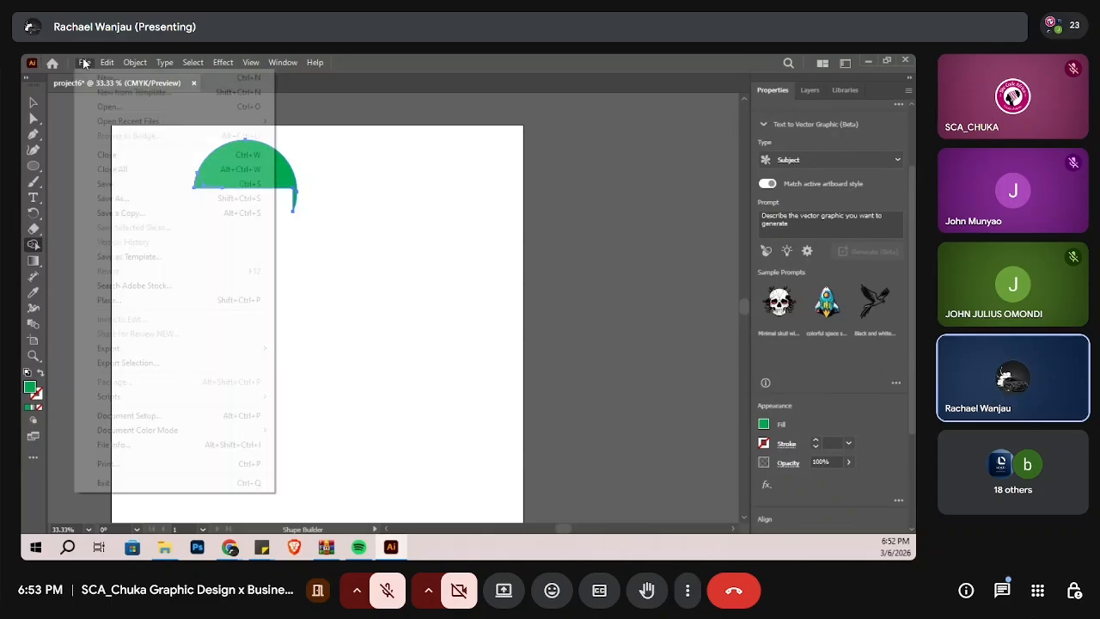
pyautogui.click(122, 196)
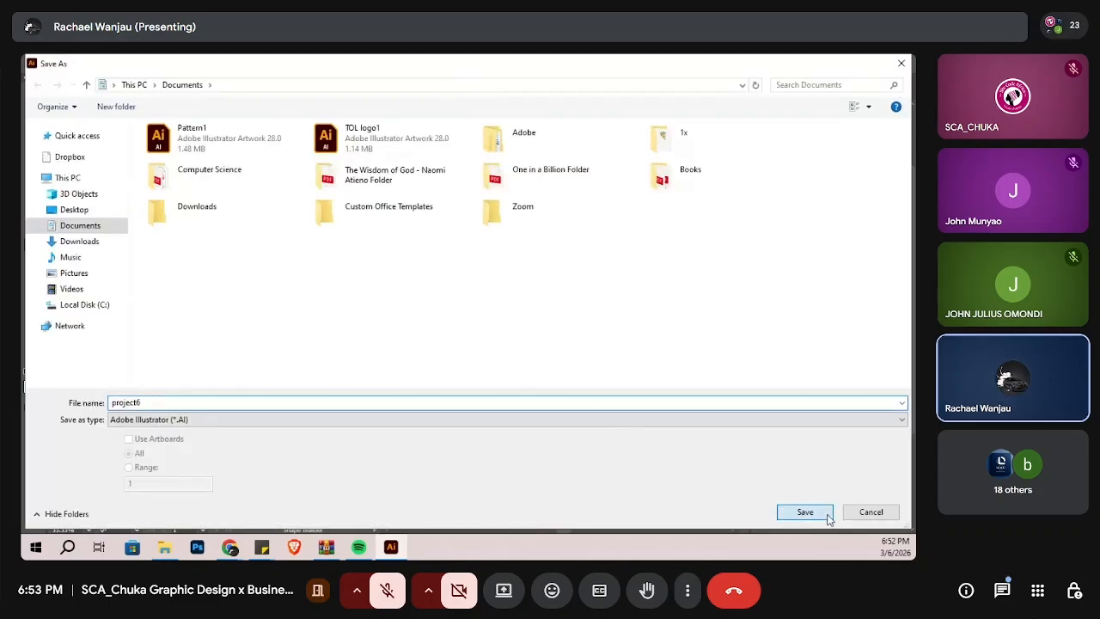
pyautogui.click(814, 513)
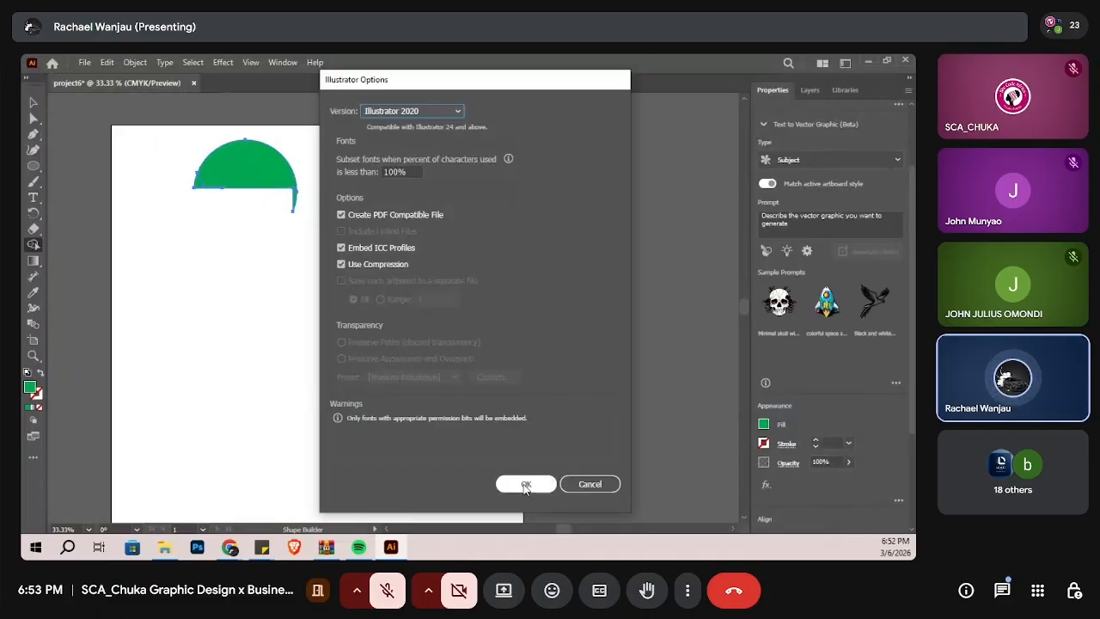
pyautogui.click(524, 483)
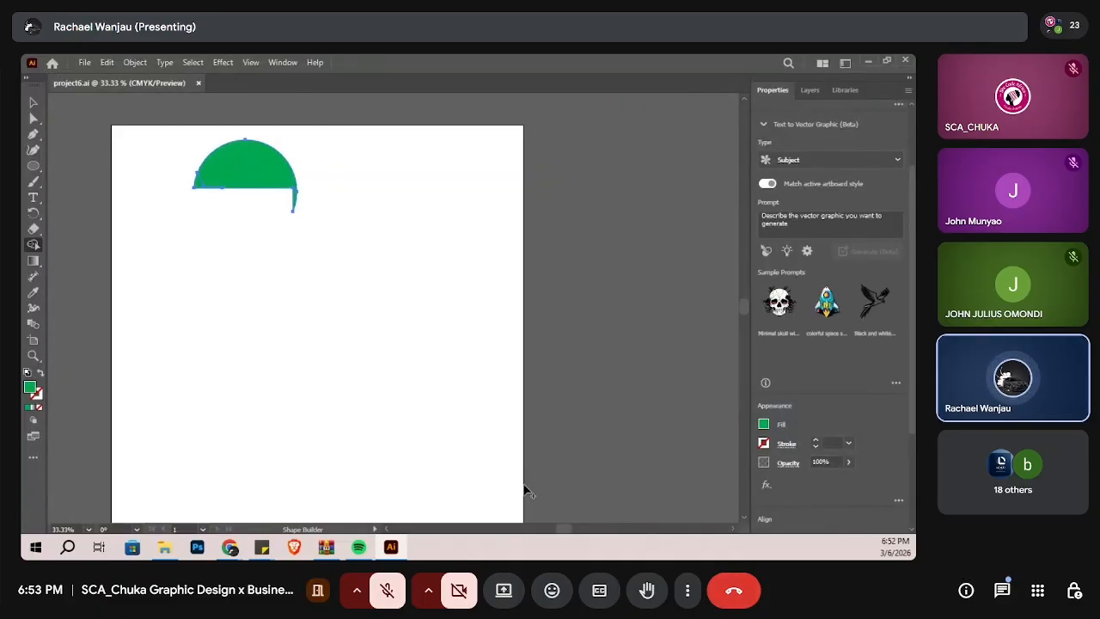
# Step: Exit the full-screen view of the Google Meet call and turn on the microphone
pyautogui.press('F11')
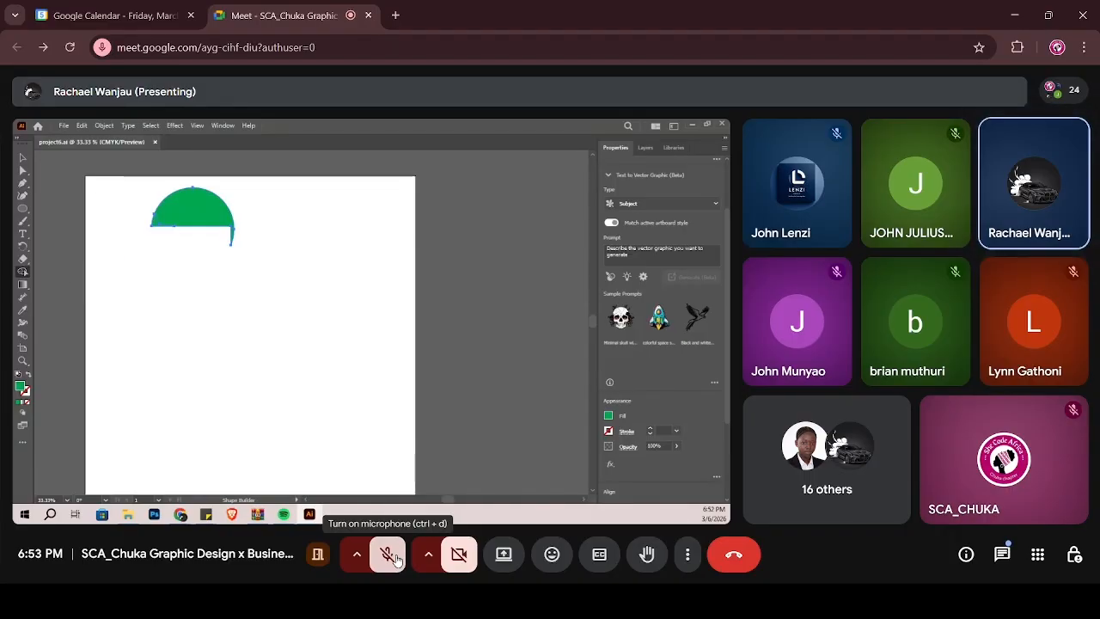
pyautogui.click(395, 559)
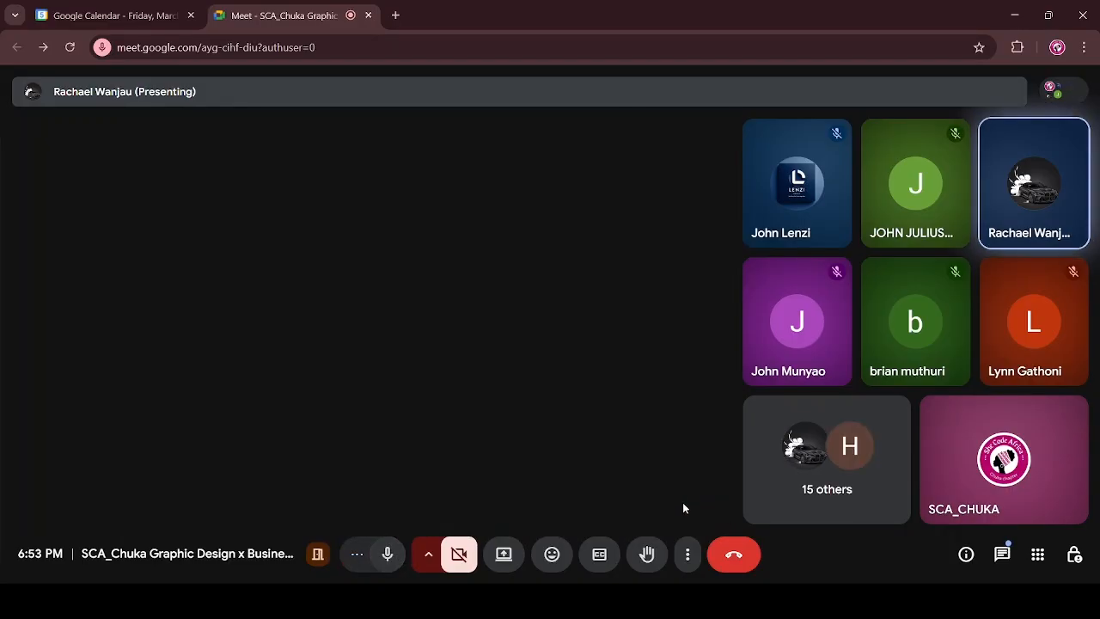